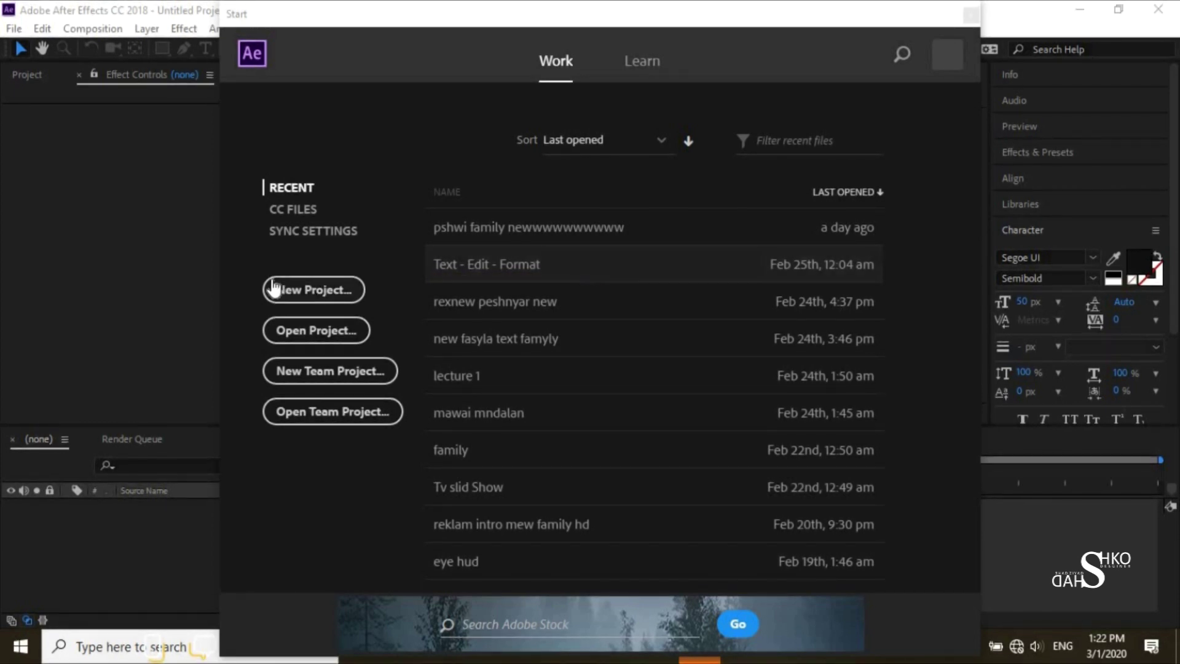
Create a new empty project from the start screen.
left_click(309, 299)
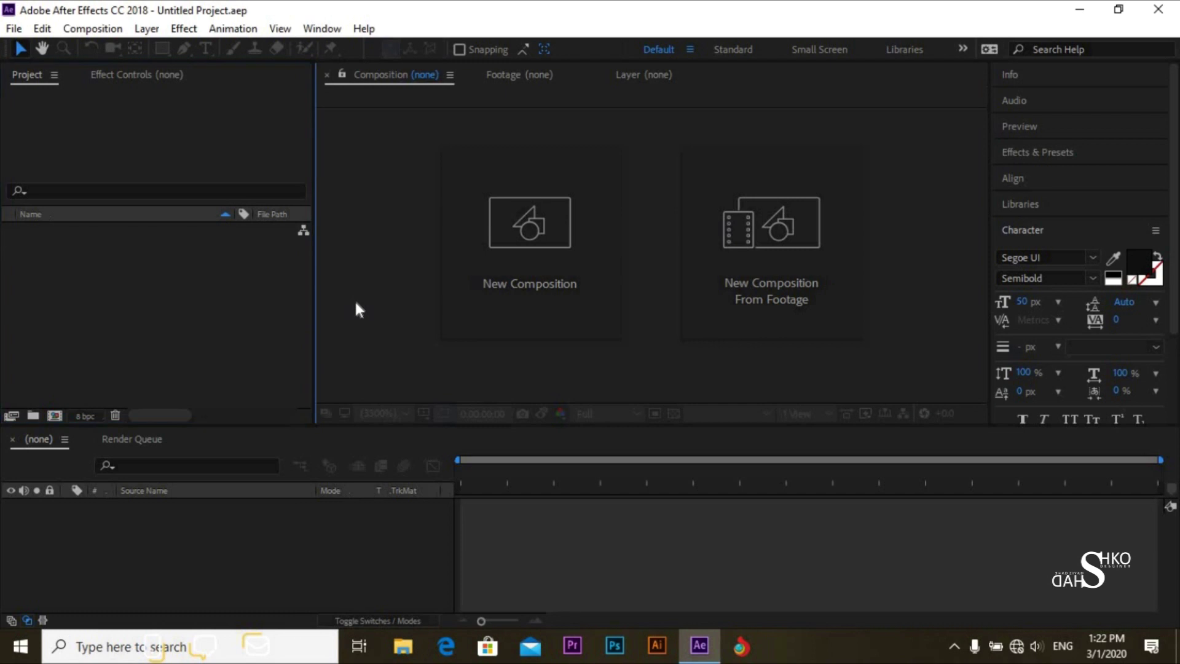
left_click(648, 555)
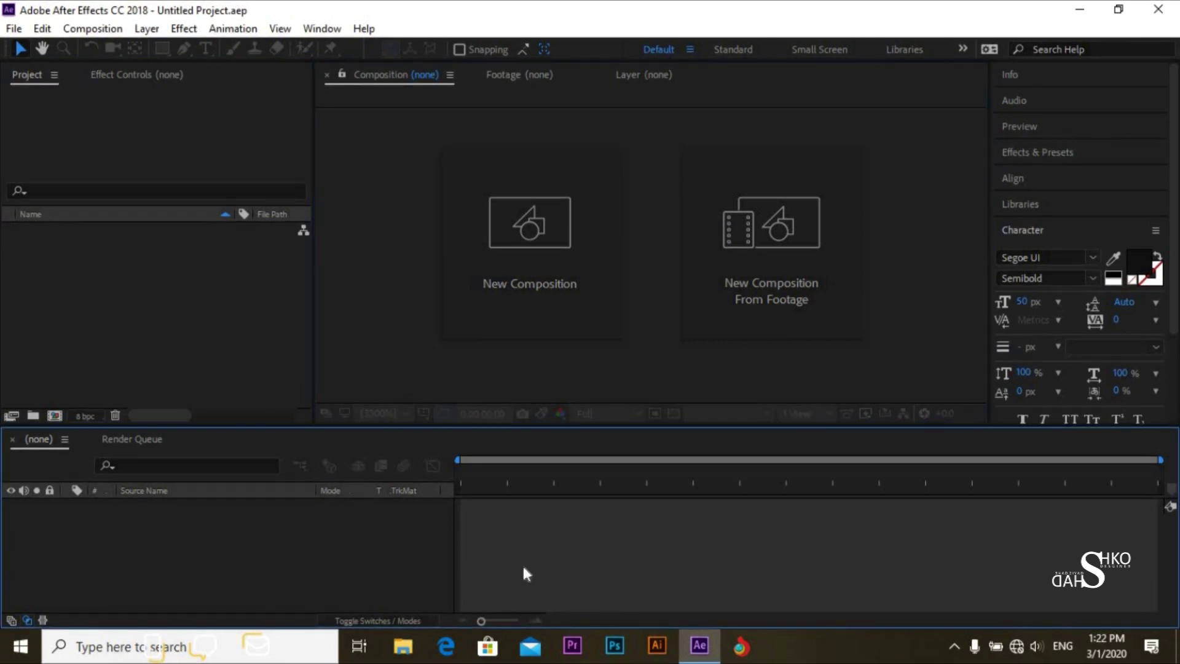
left_click(195, 330)
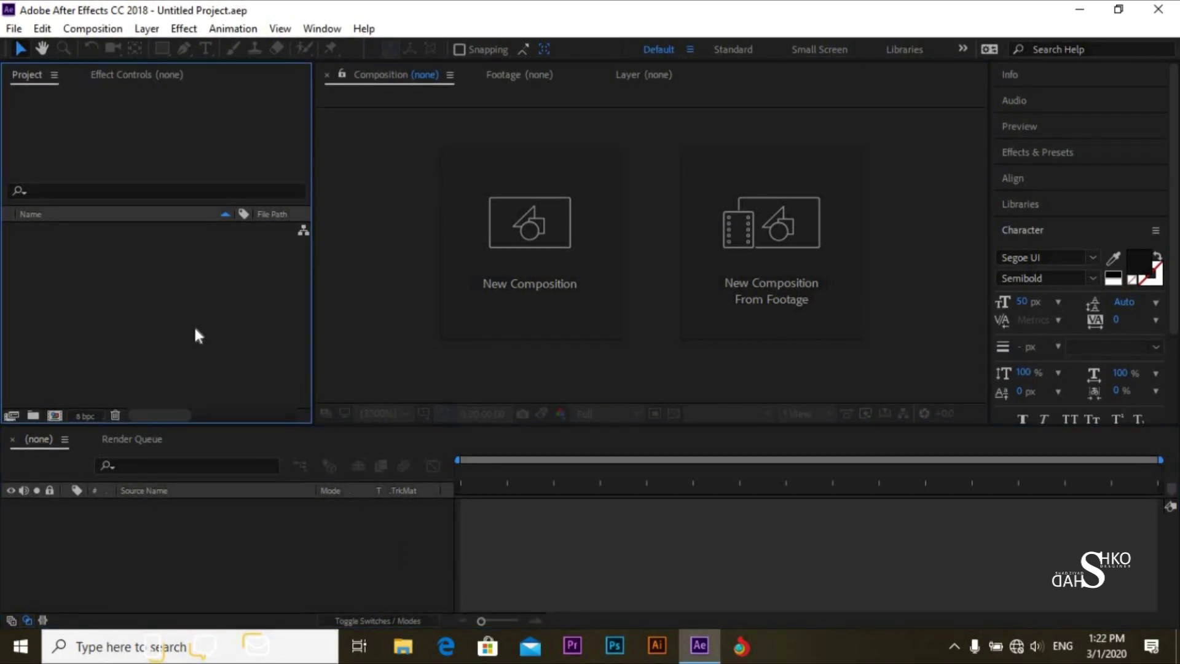
Set the workspace layout to Default.
left_click(327, 28)
mouse_move(421, 53)
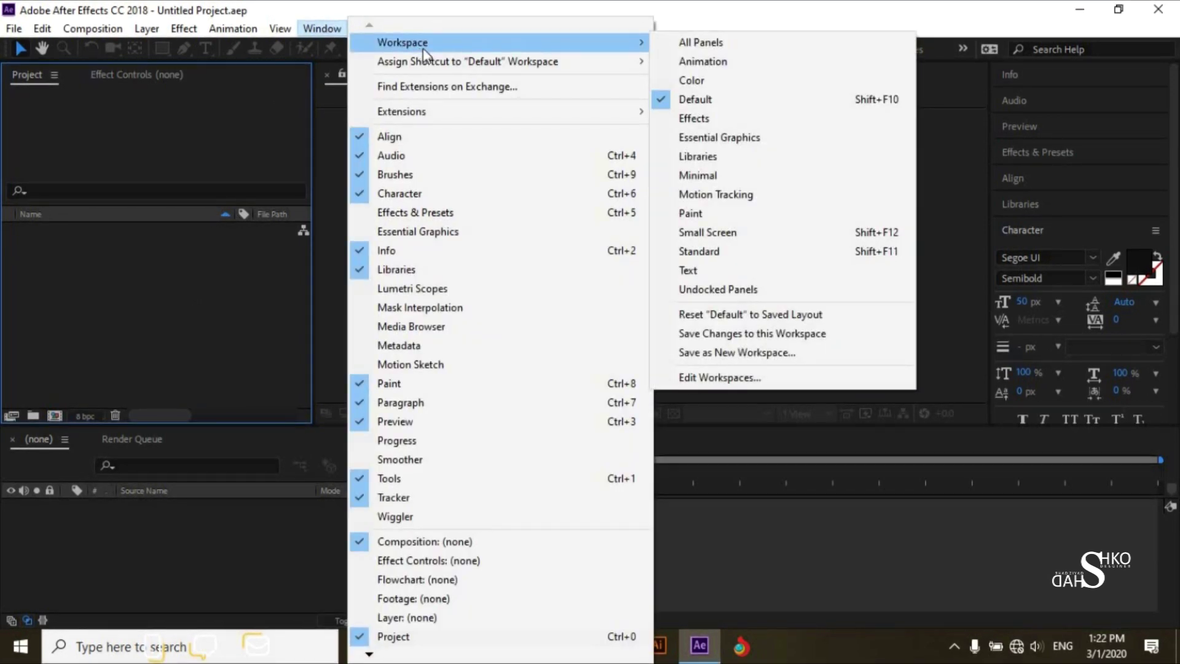
left_click(740, 110)
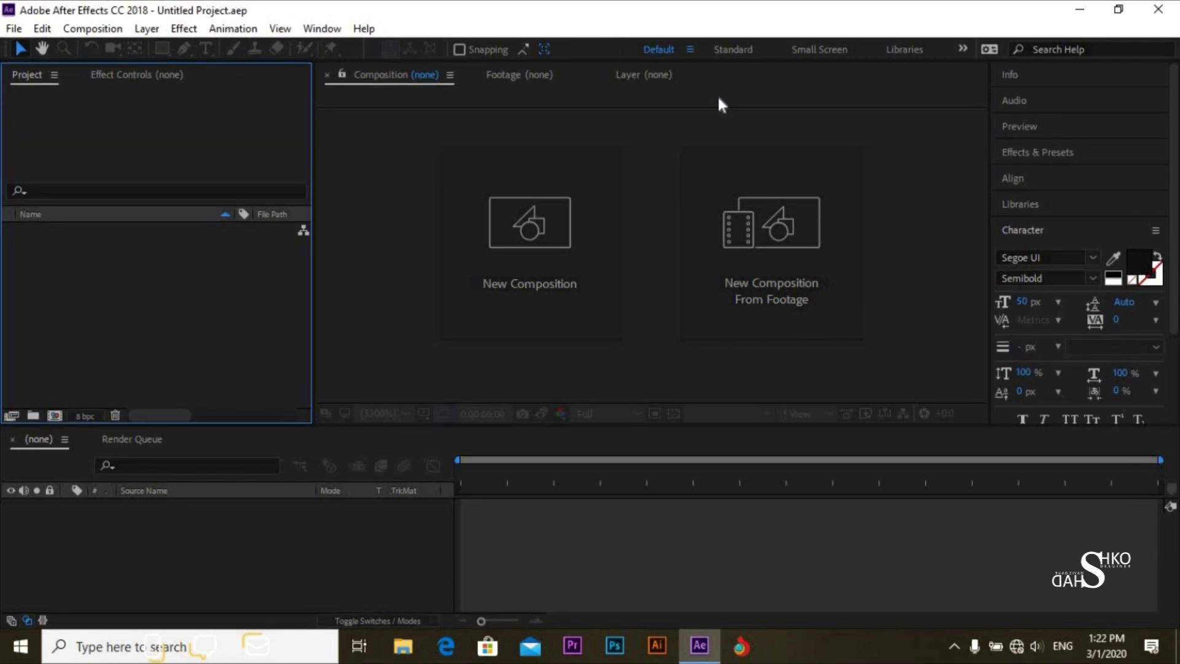
left_click(351, 184)
left_click(529, 514)
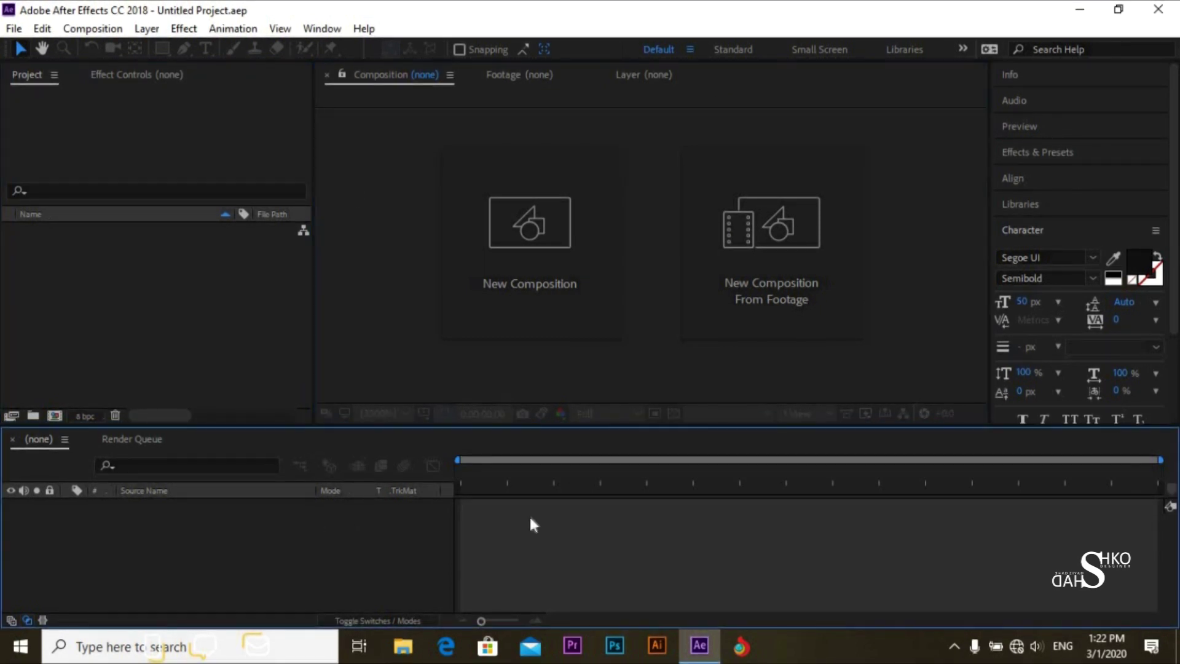
left_click(165, 308)
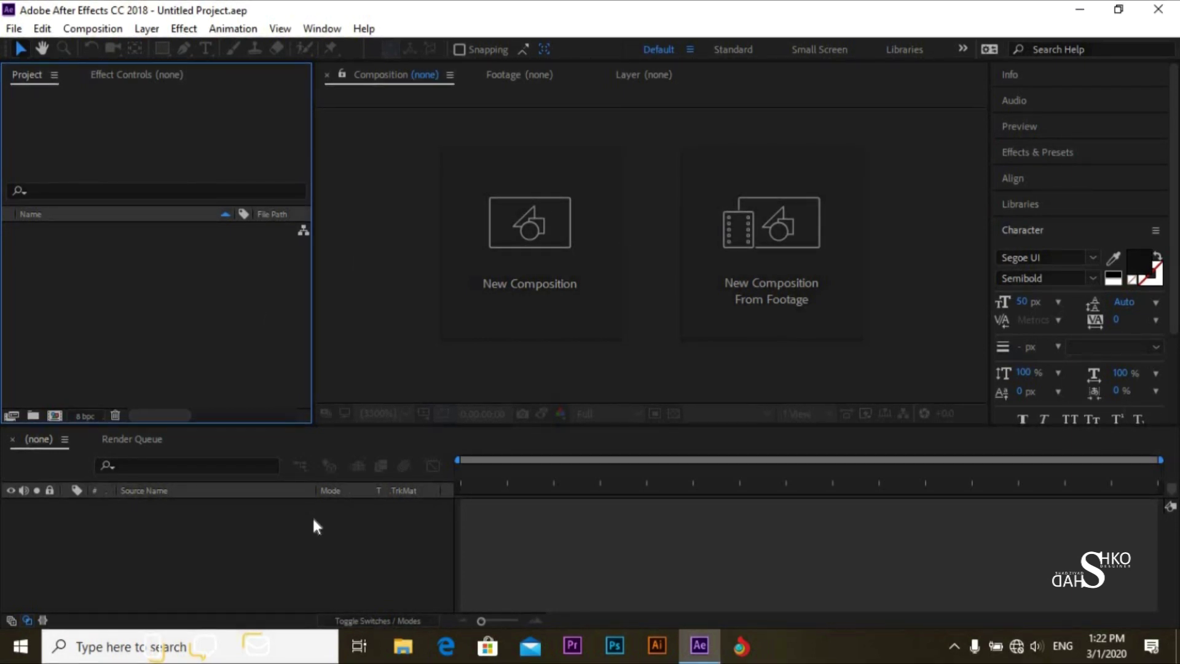
left_click(316, 28)
mouse_move(408, 44)
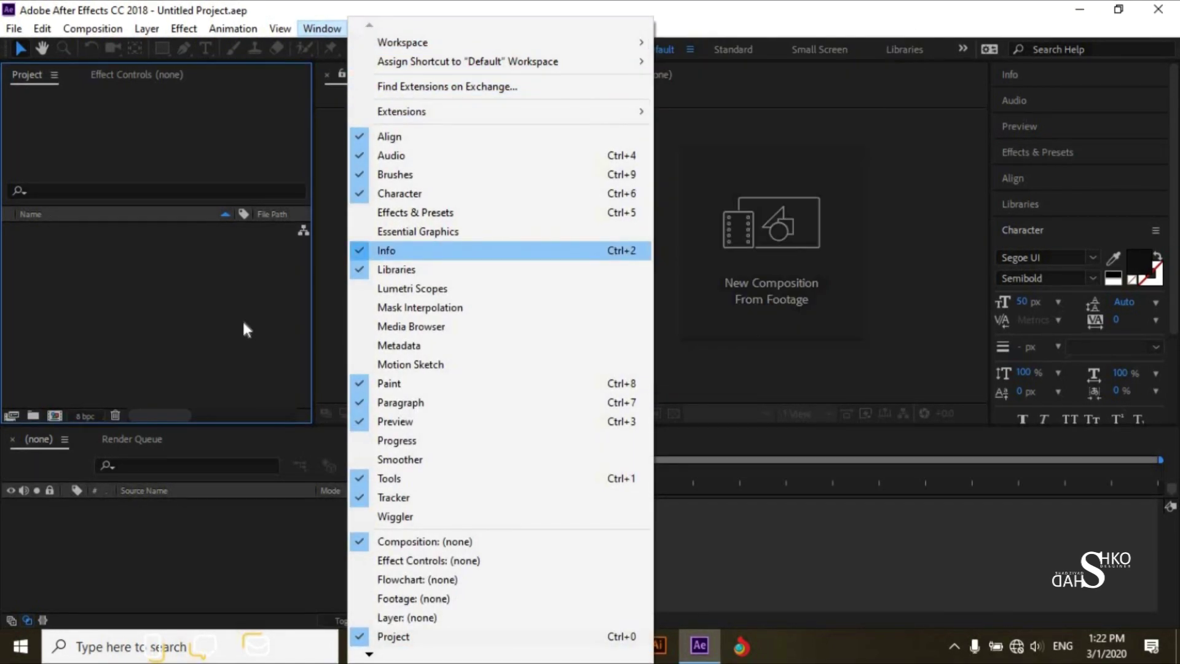
left_click(242, 318)
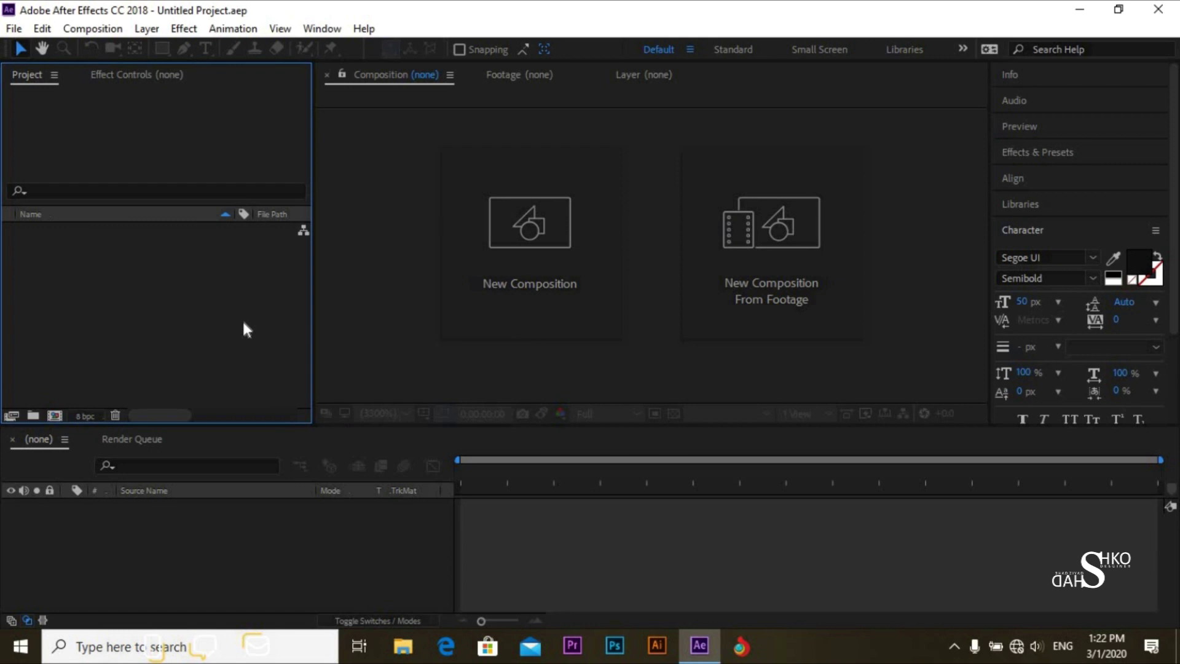
Review the General preferences and close the dialog.
left_click(24, 31)
mouse_move(42, 29)
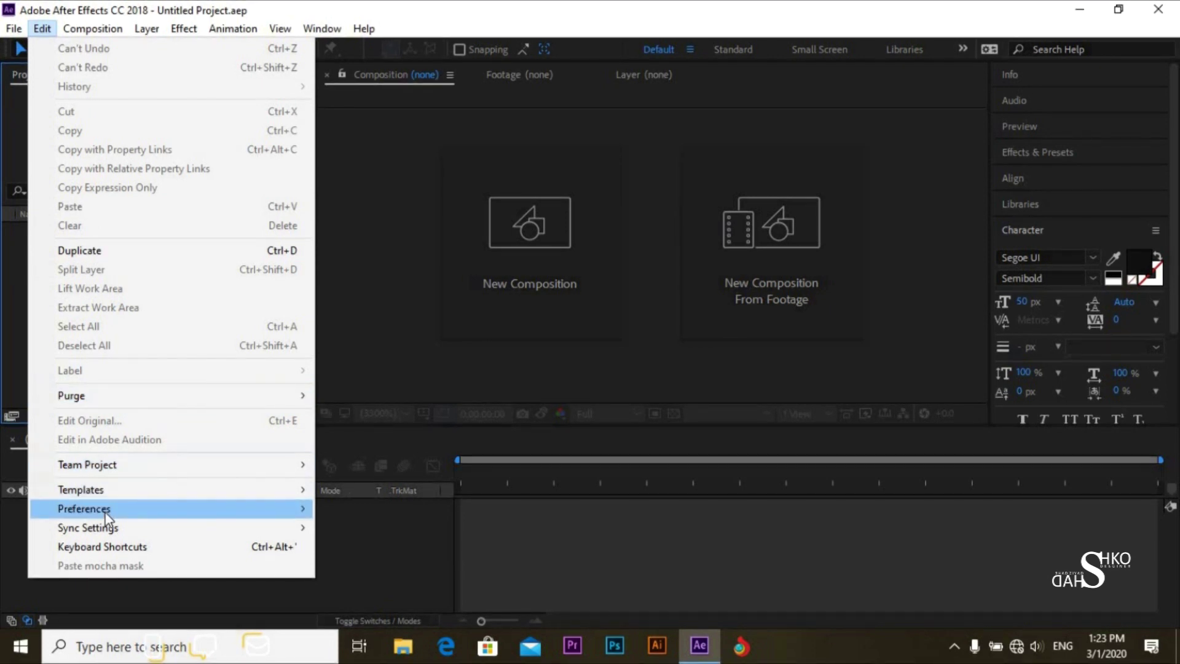
mouse_move(105, 510)
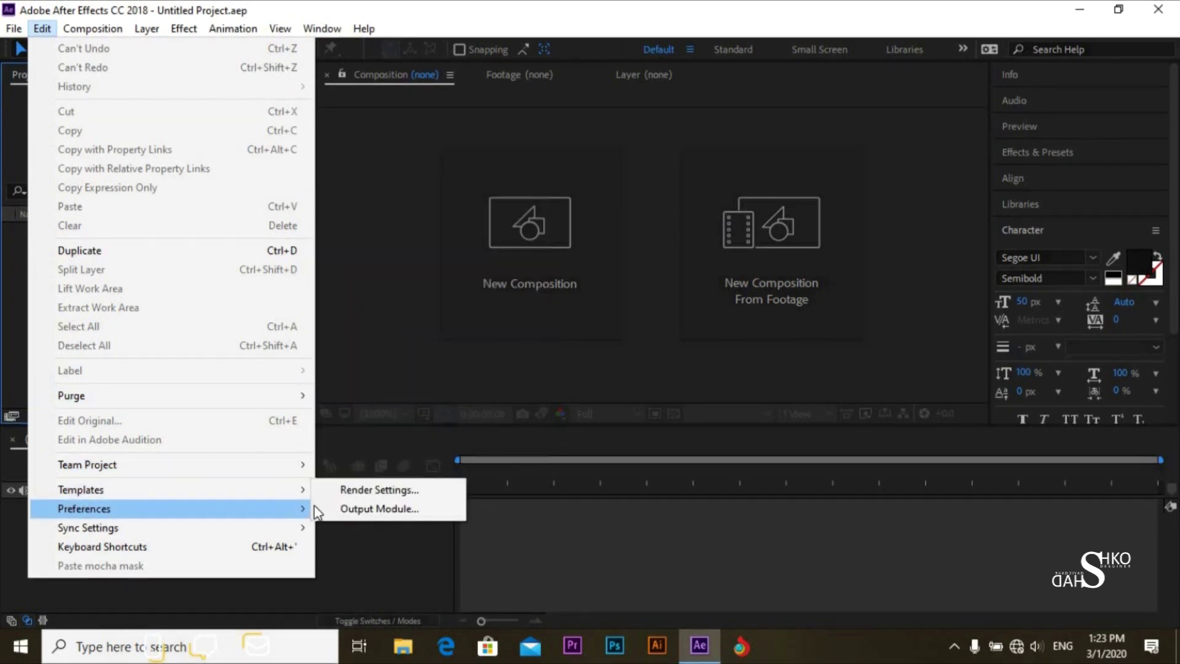
left_click(407, 207)
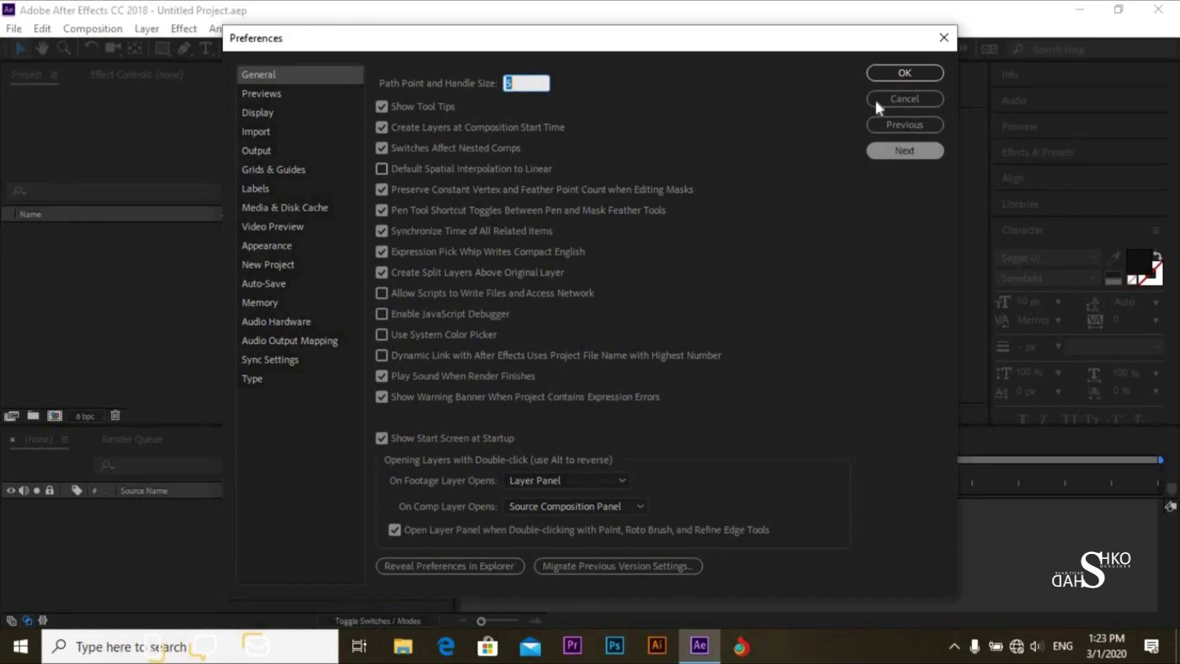
left_click(888, 71)
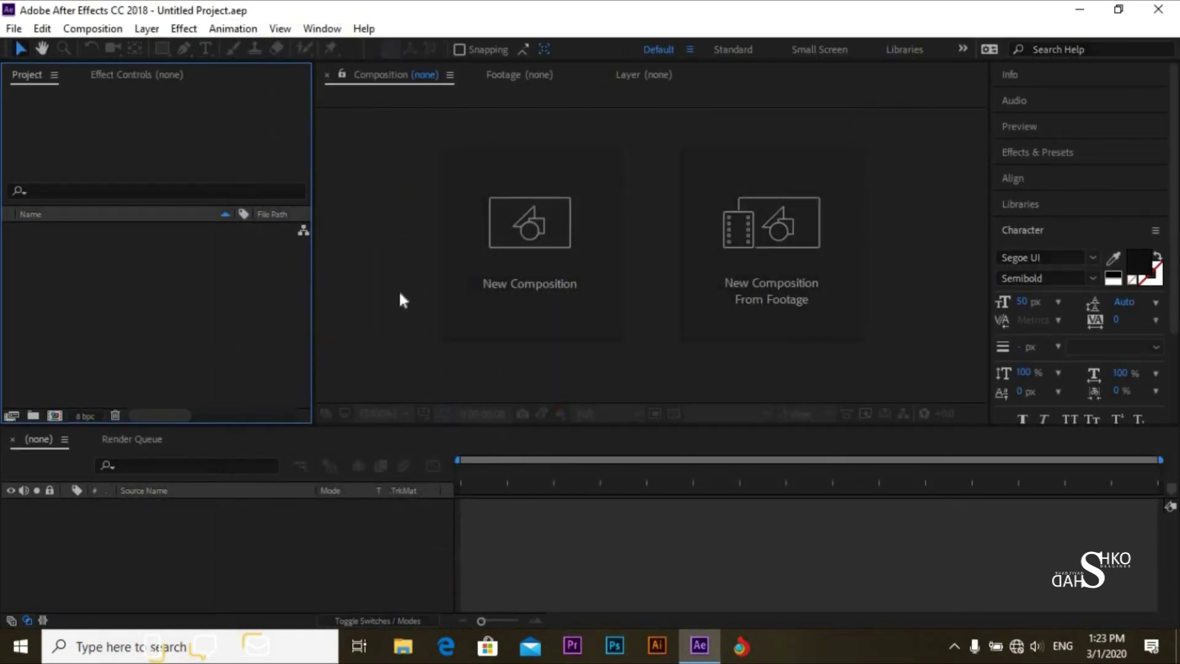
left_click(253, 534)
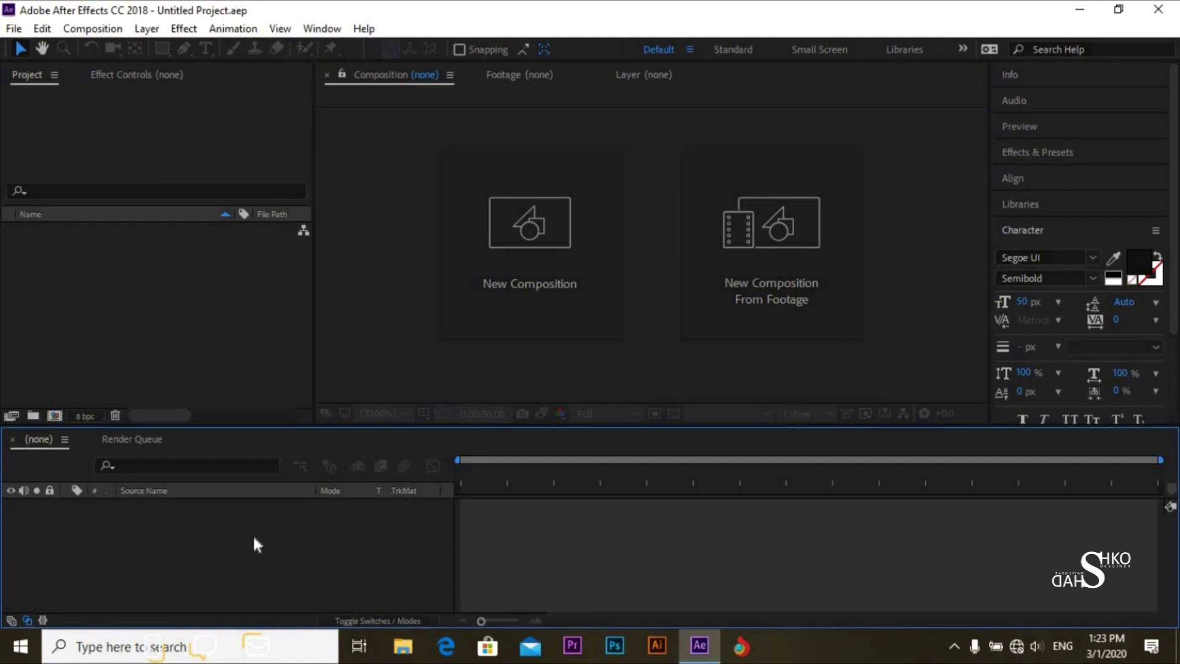
left_click(210, 378)
left_click(354, 357)
left_click(592, 503)
left_click(323, 303)
left_click(289, 309)
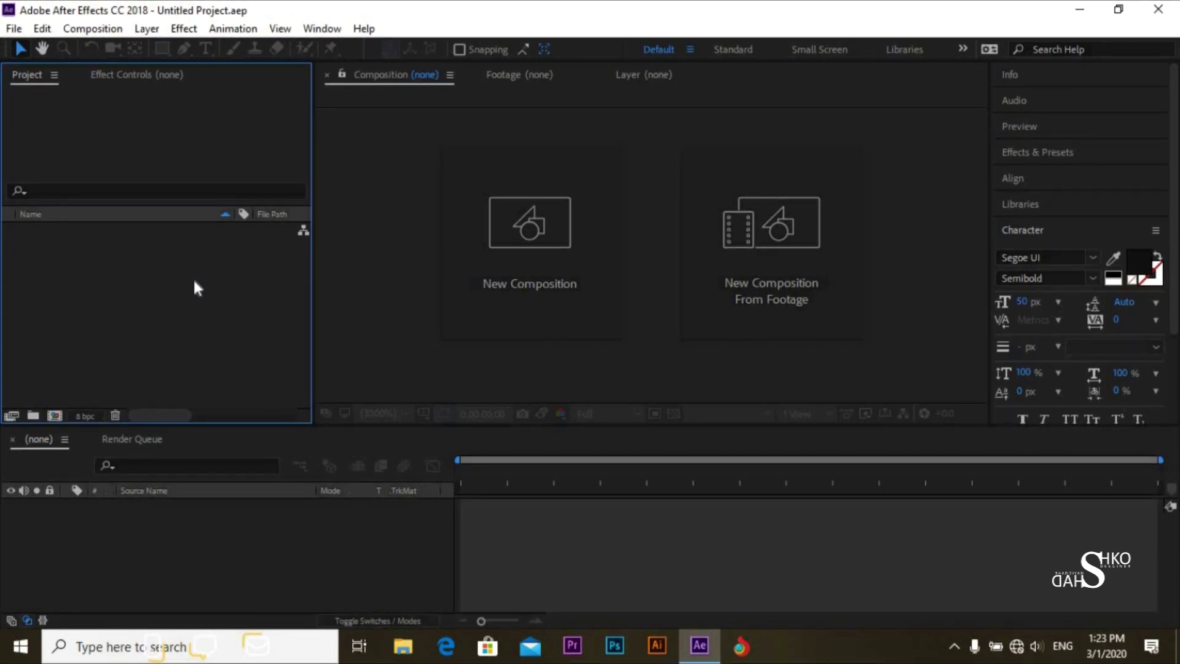
Start a new composition named "course" with the HDTV 1080 29.97 preset at 29.97 frames per second.
left_click(55, 416)
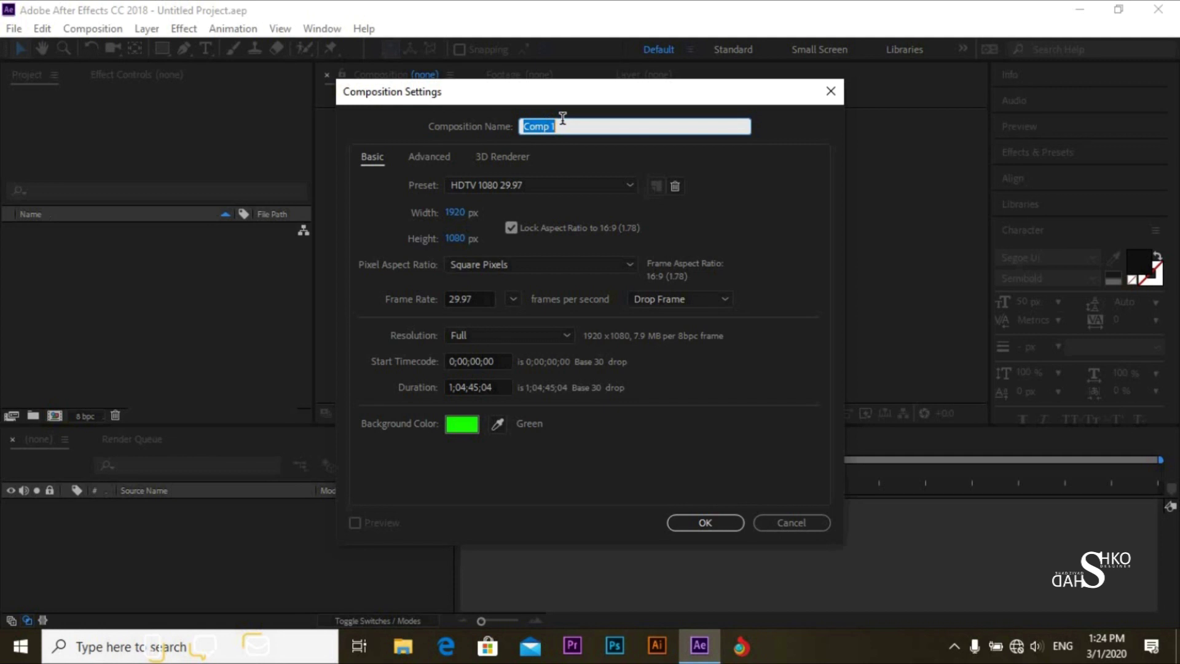
type("course")
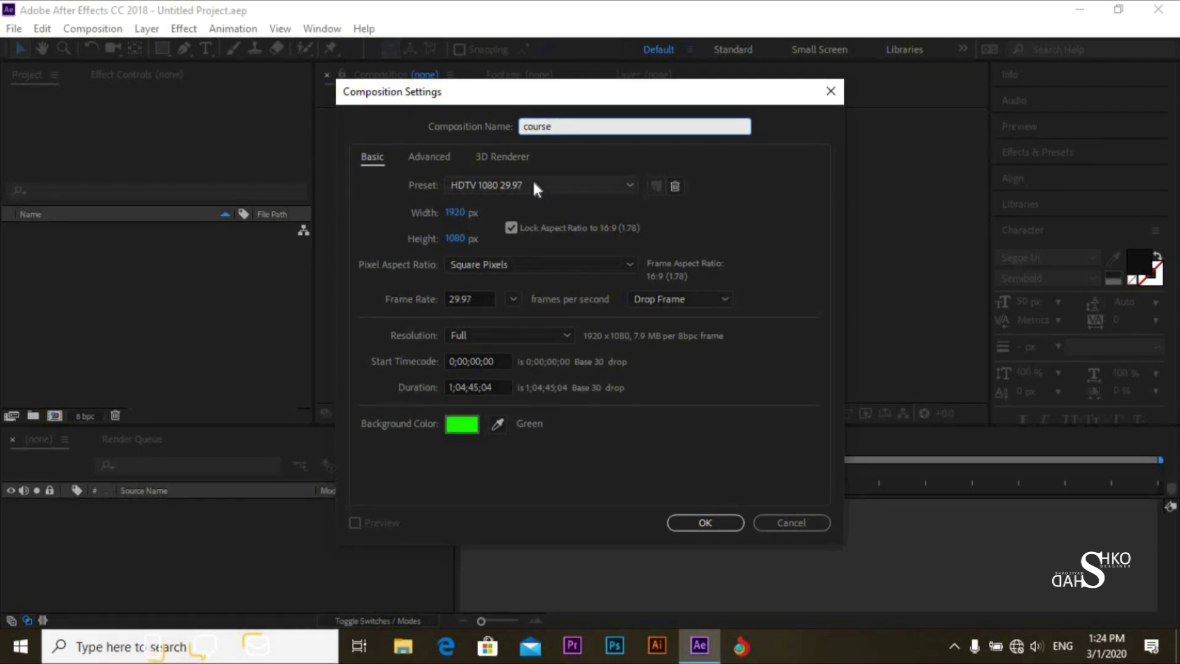
left_click(625, 183)
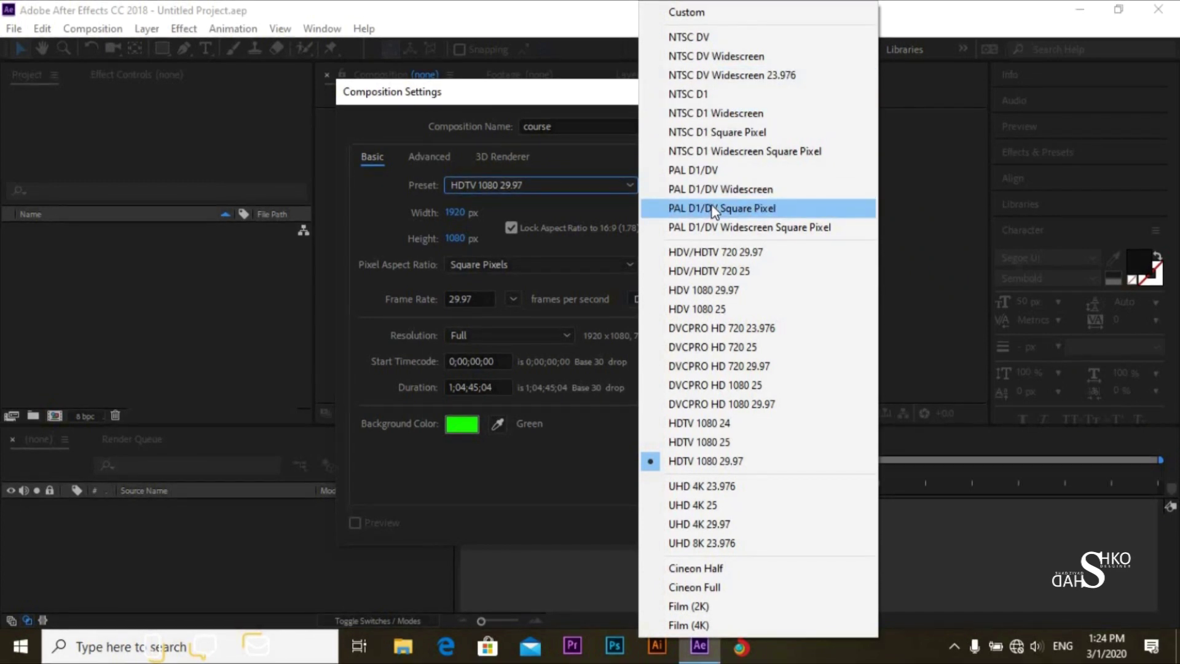
left_click(604, 177)
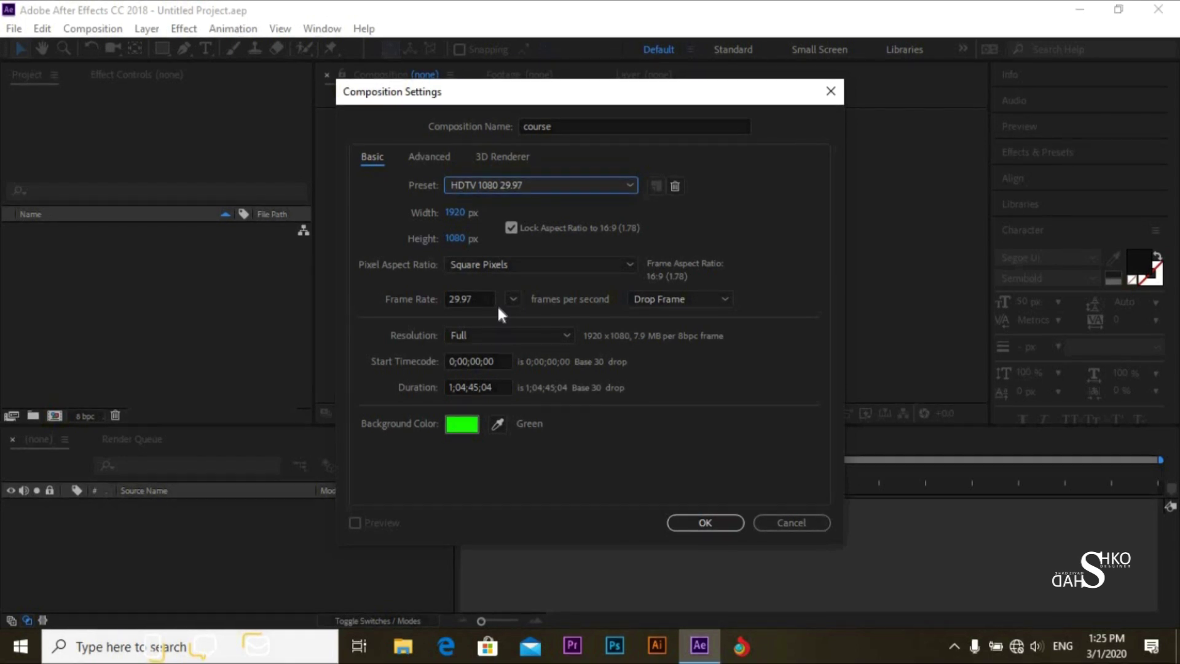
left_click(513, 298)
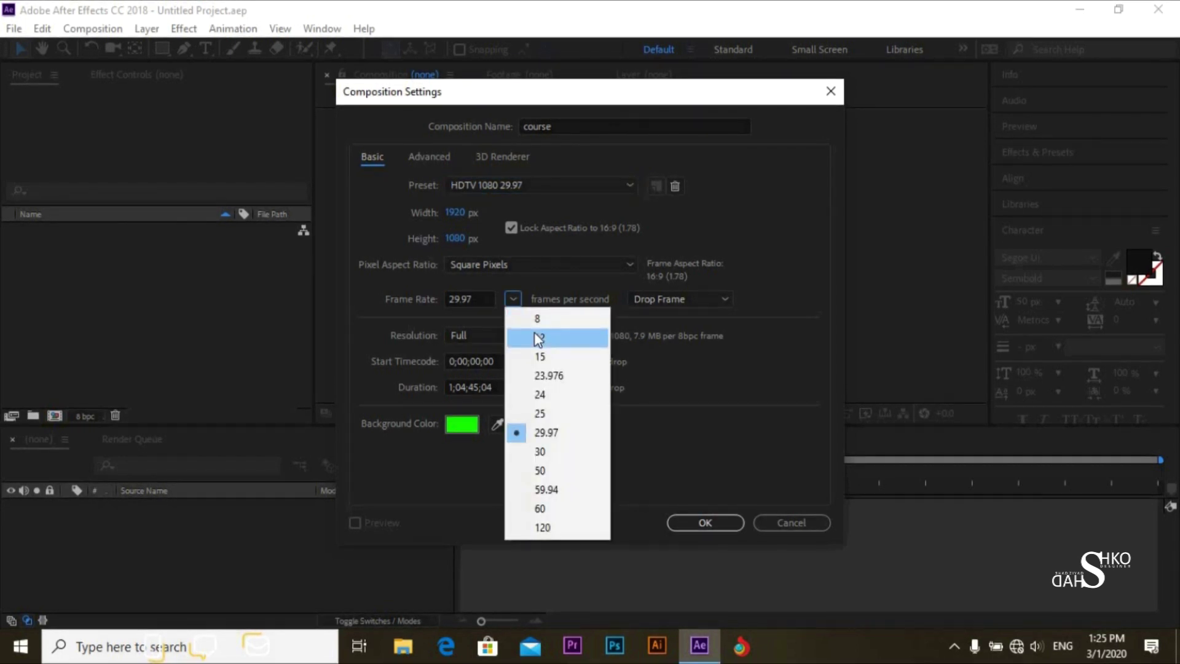
left_click(513, 299)
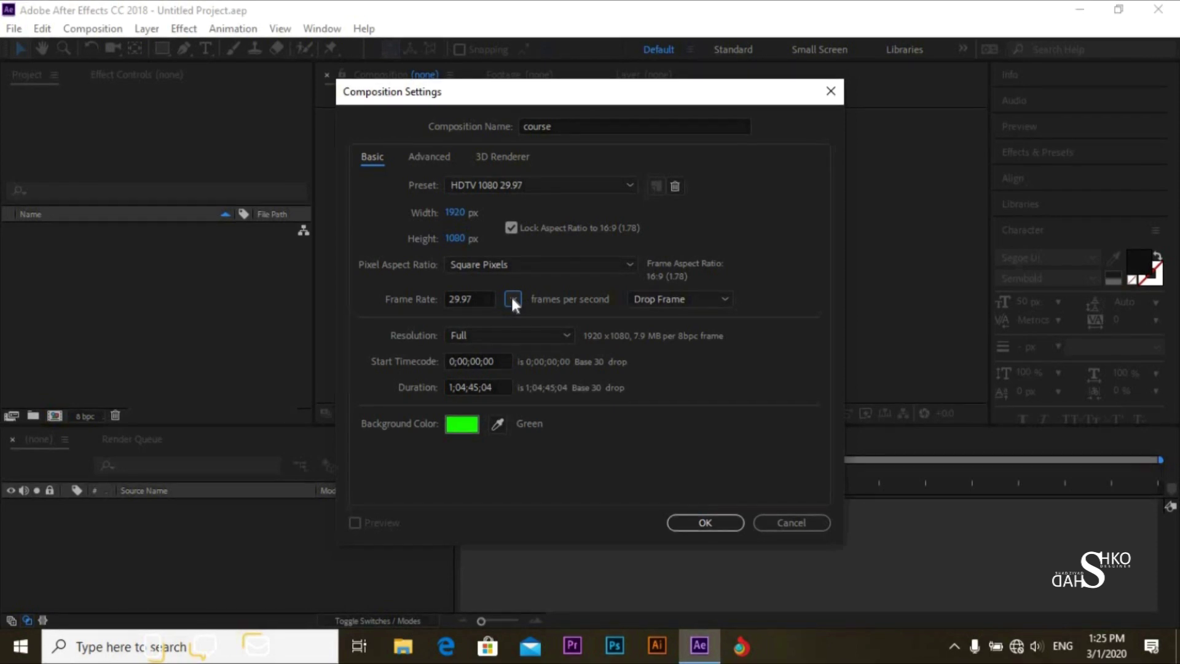
Set the new composition's duration to 0;00;10;04.
left_click(453, 384)
key("BackSpace")
type("0")
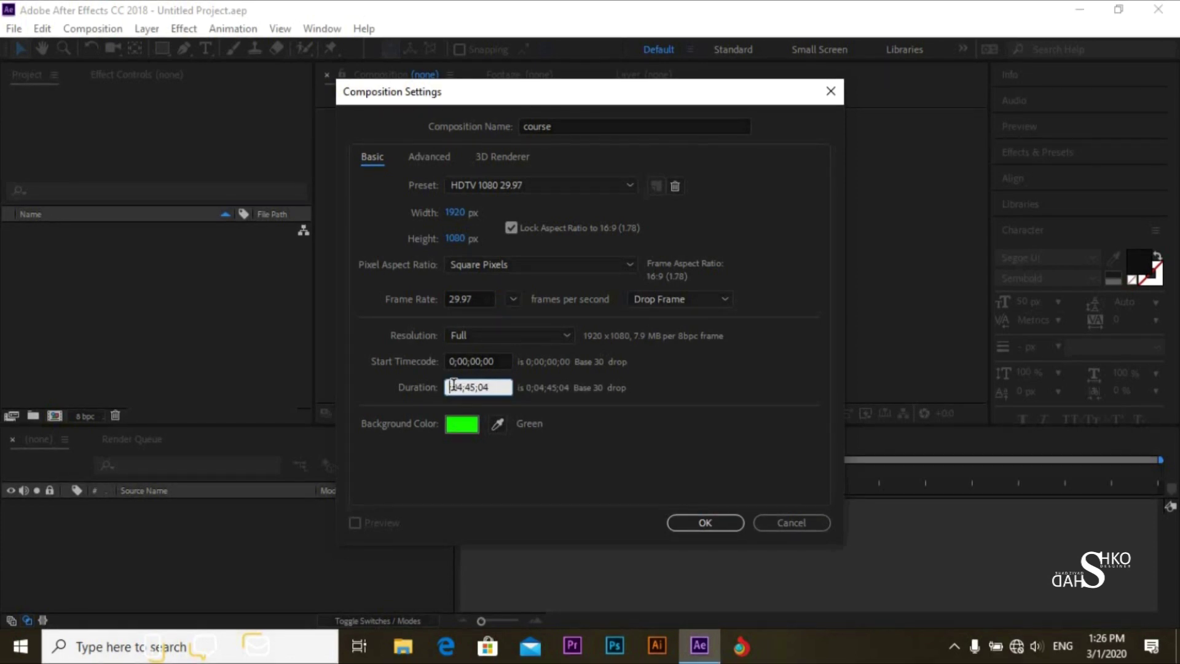
left_click(466, 387)
key("BackSpace")
type("0")
left_click(480, 386)
key("BackSpace")
key("BackSpace")
type("10")
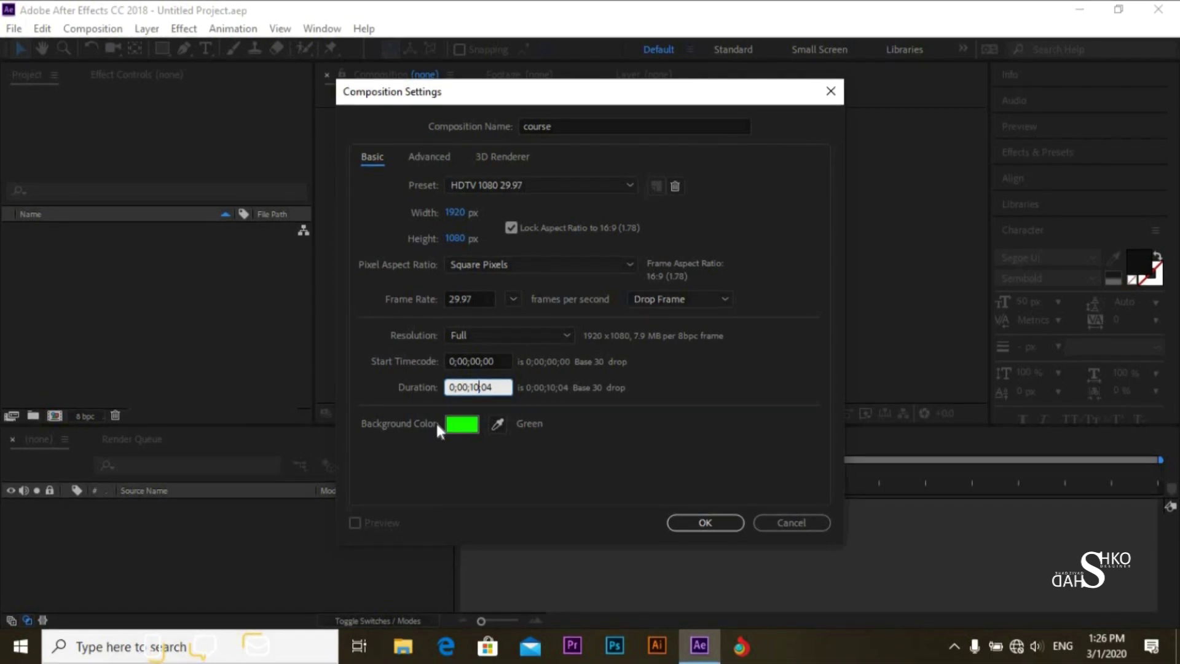
Change the composition's background color to black (000000) and create the composition.
left_click(468, 424)
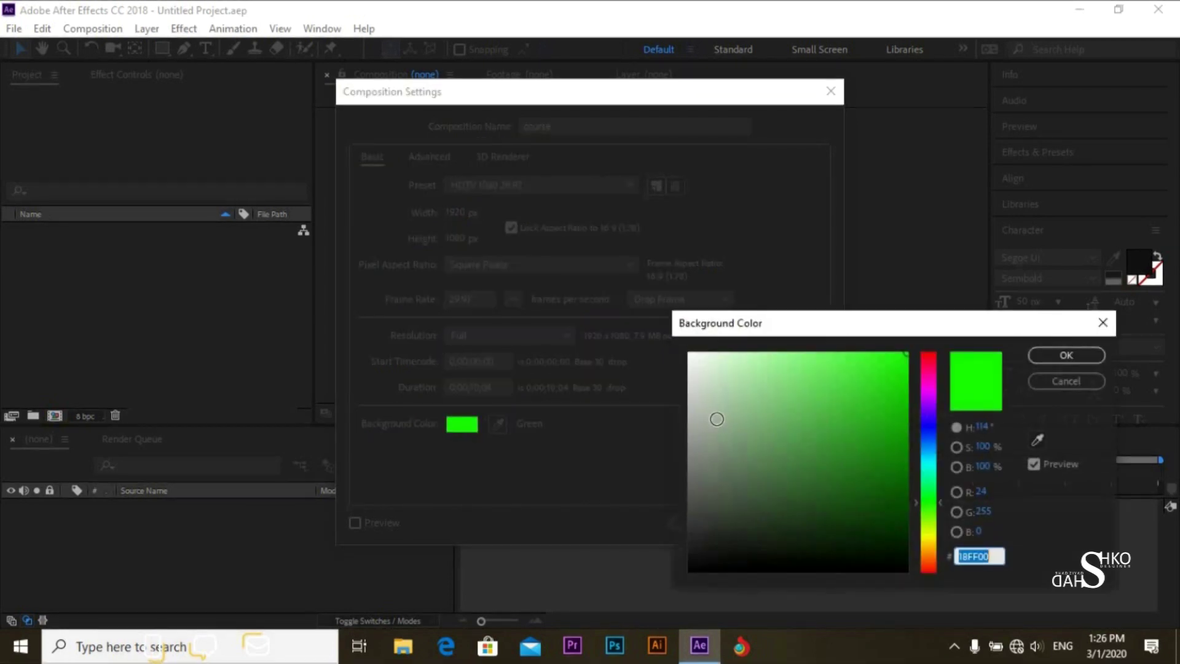
left_click_drag(717, 419, 702, 571)
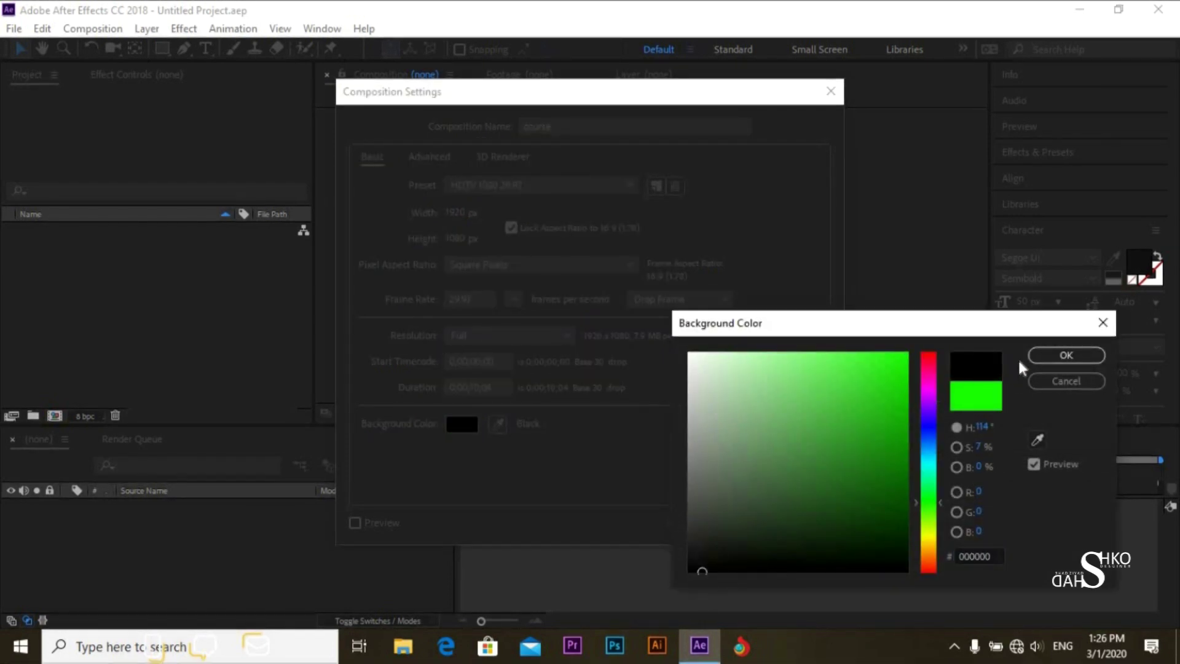
left_click(1066, 355)
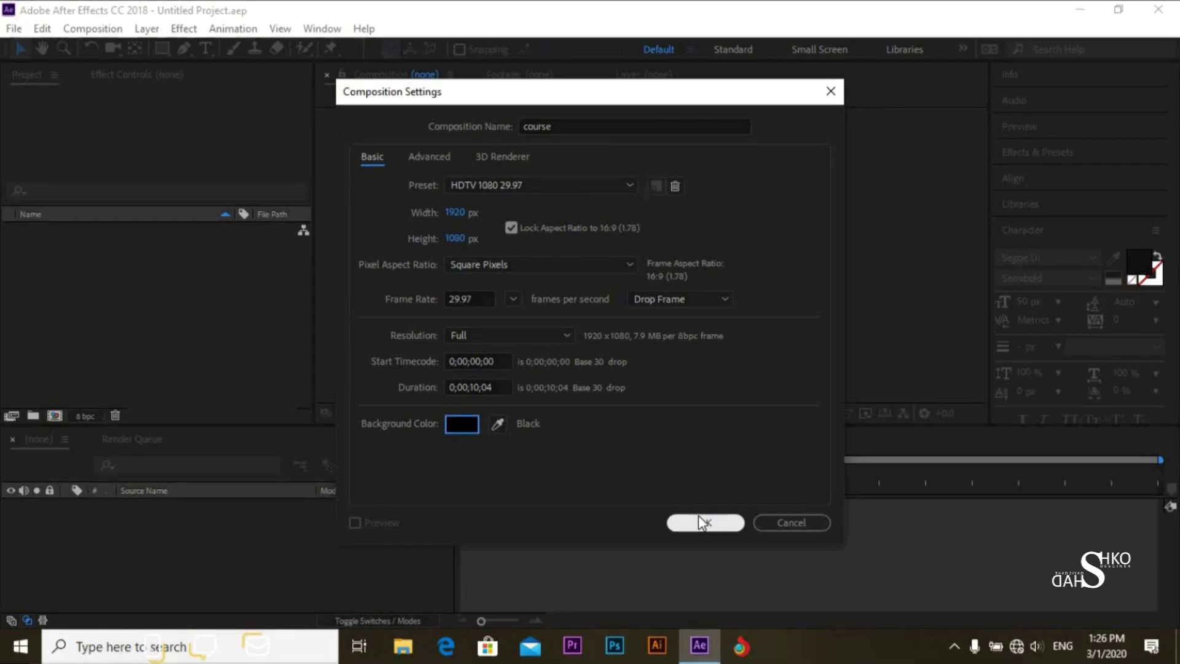
left_click(700, 520)
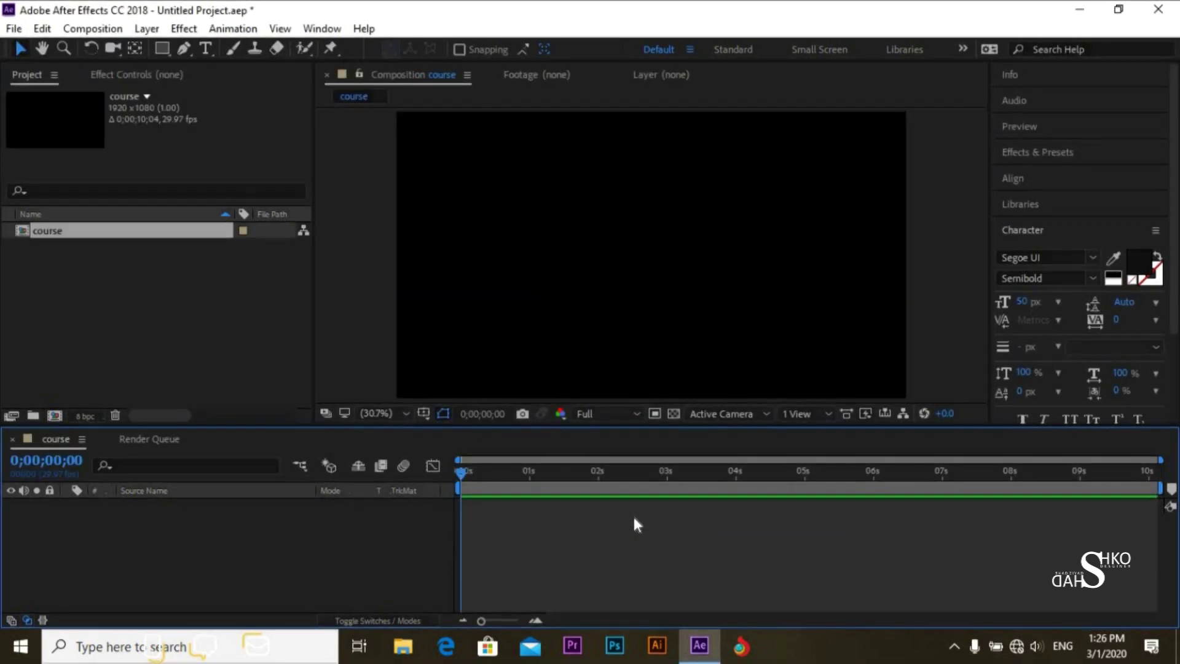
Import the Sky-1 Illustrator file from the Desktop folder وانەی یەکەم as Composition - Retain Layer Sizes.
left_click(293, 343)
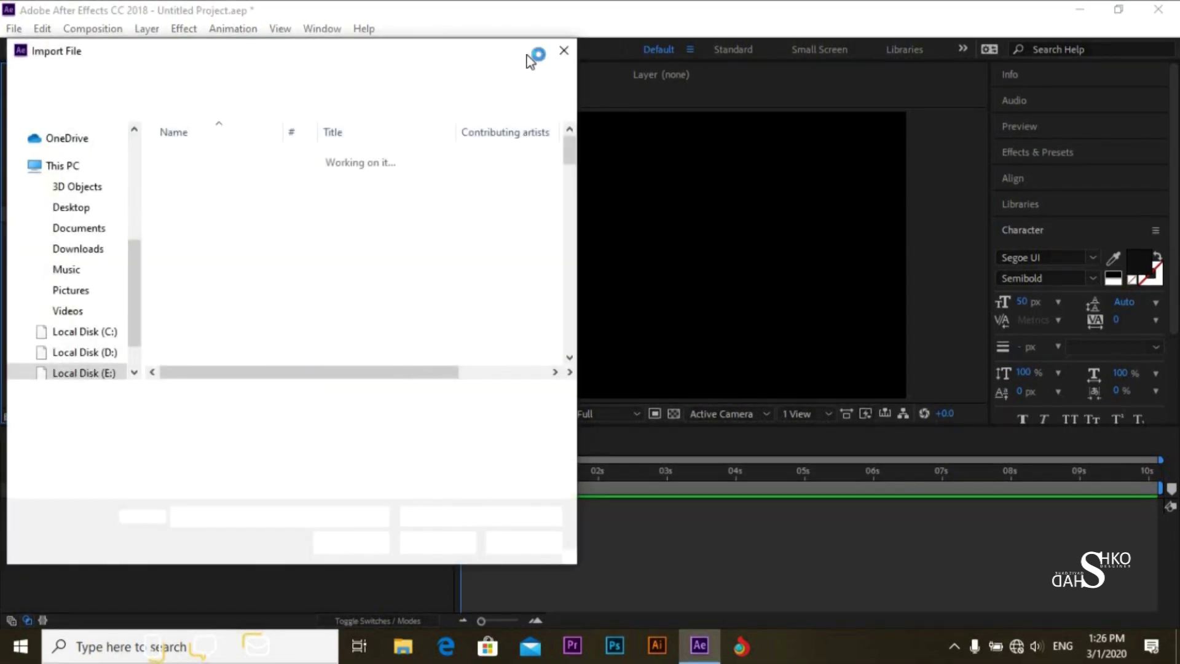
left_click(563, 49)
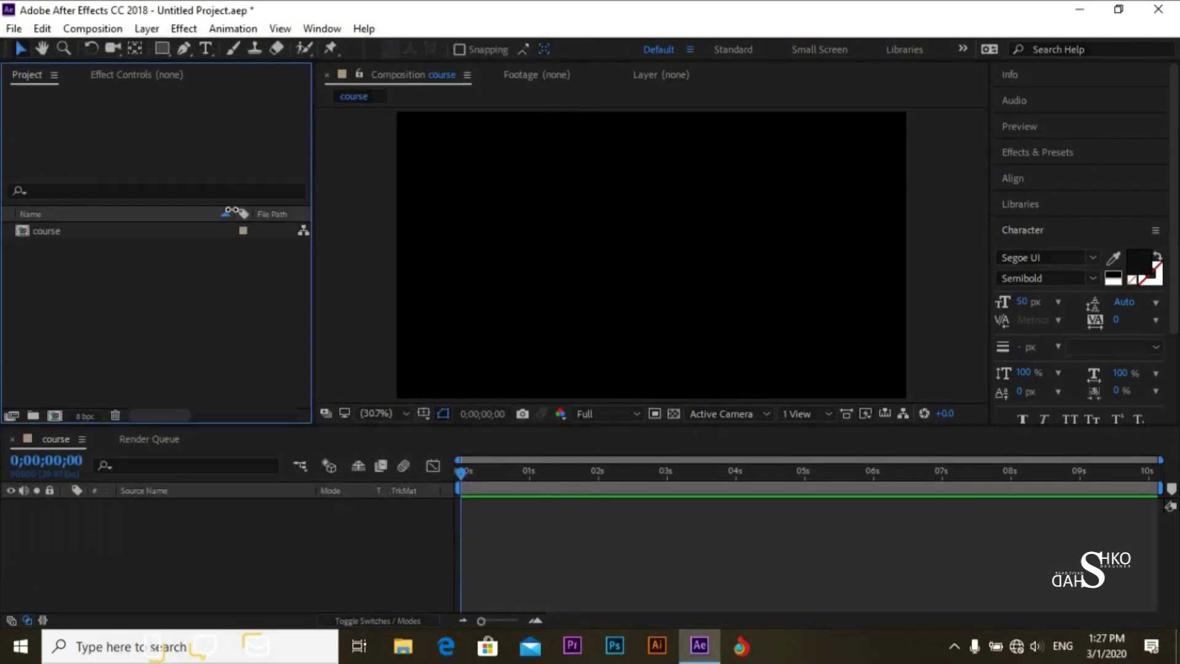
right_click(212, 282)
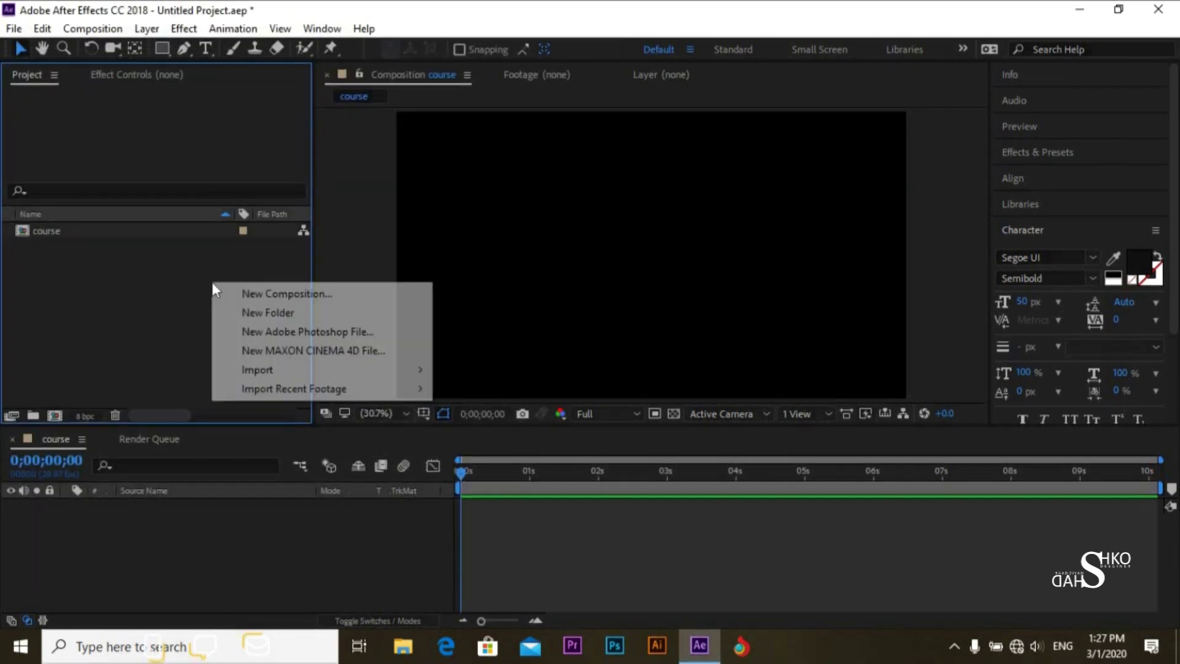
mouse_move(243, 363)
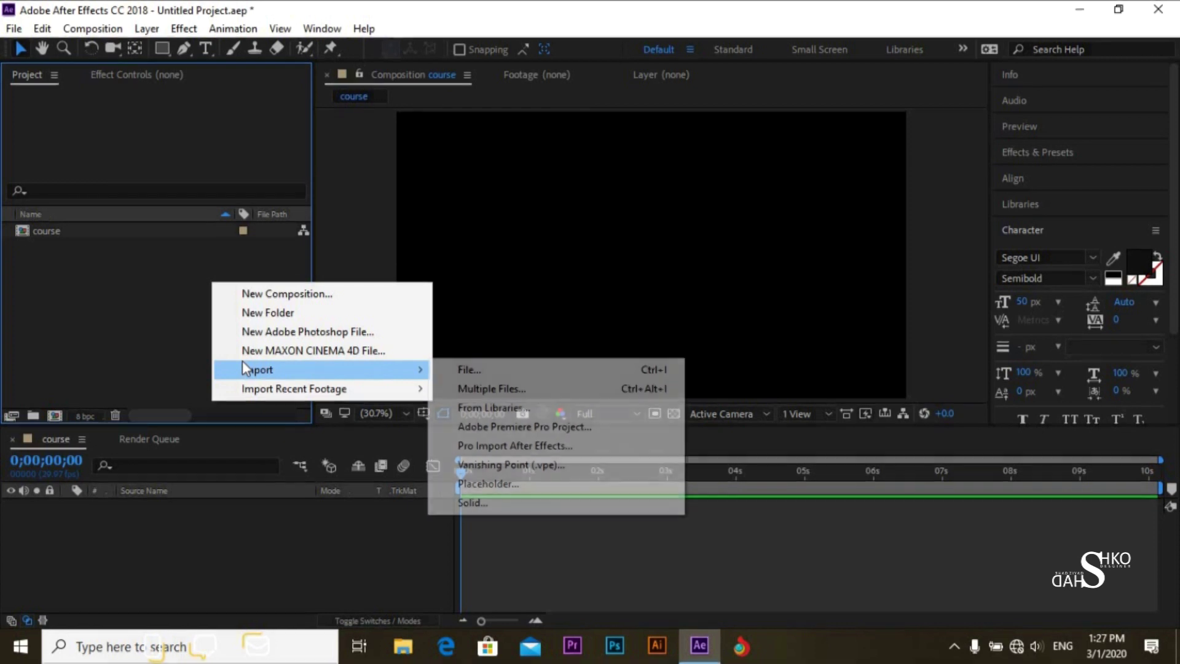
left_click(442, 372)
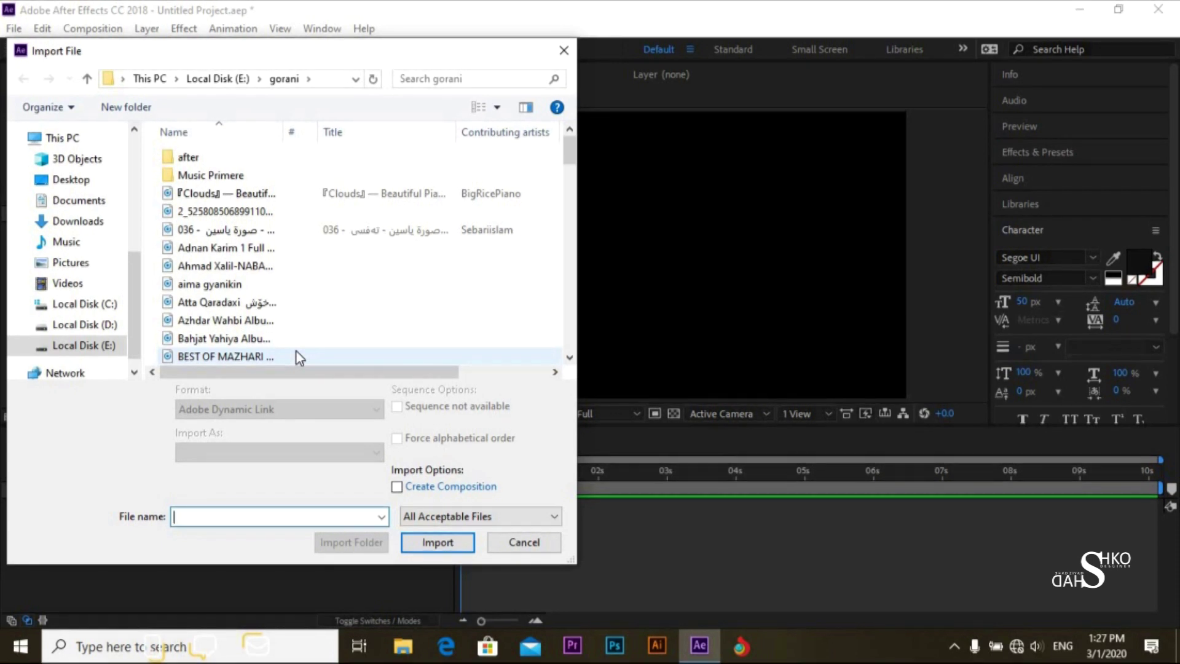
left_click(86, 181)
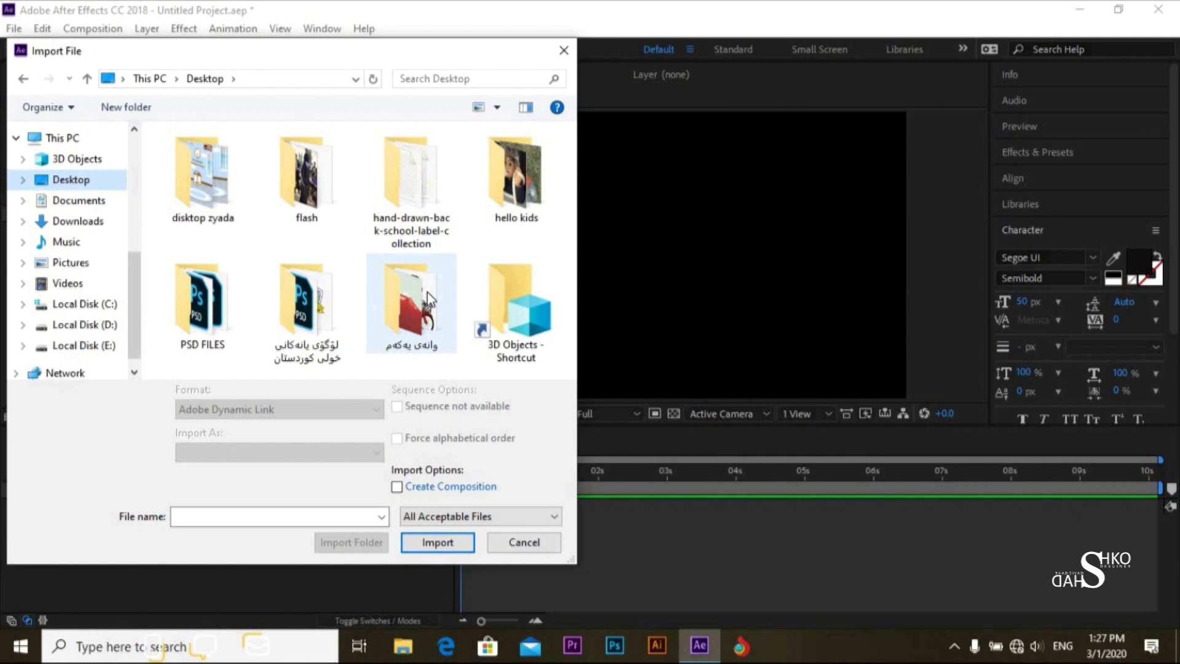
double_click(427, 293)
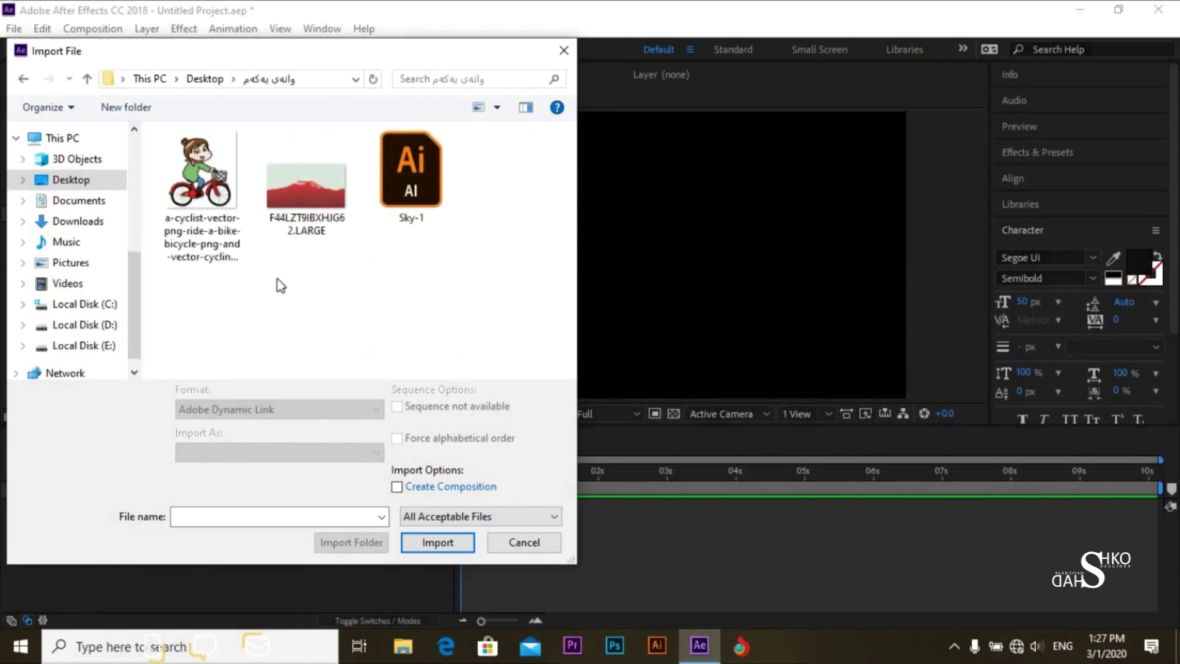
left_click(416, 193)
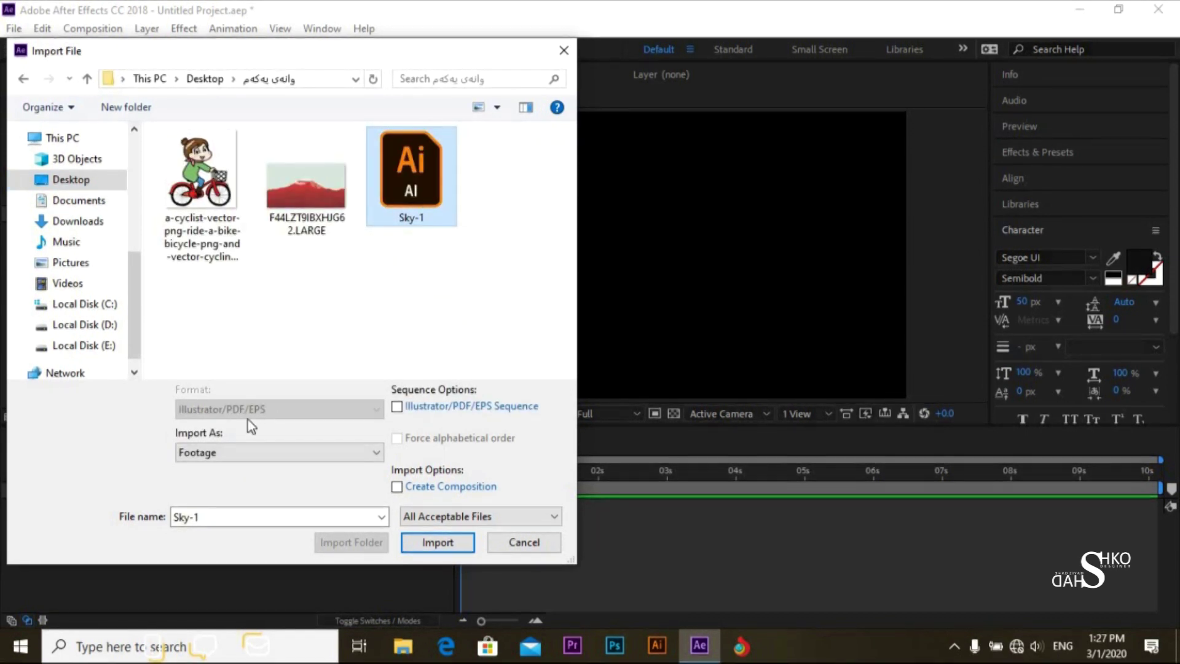
left_click(263, 452)
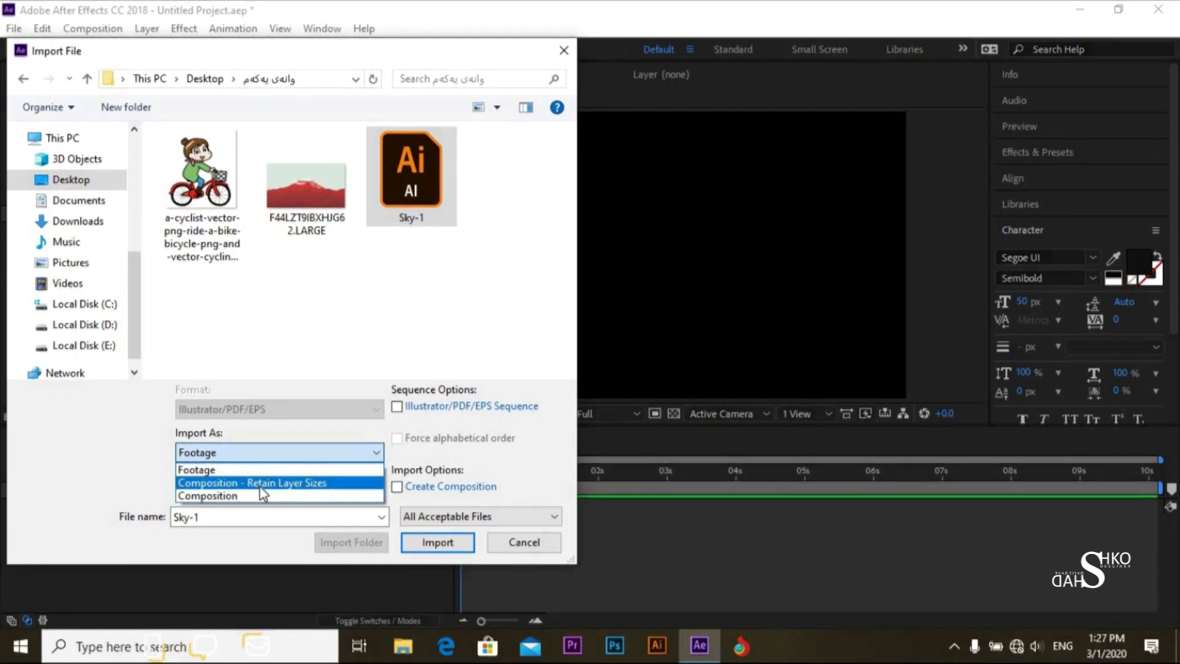
left_click(260, 486)
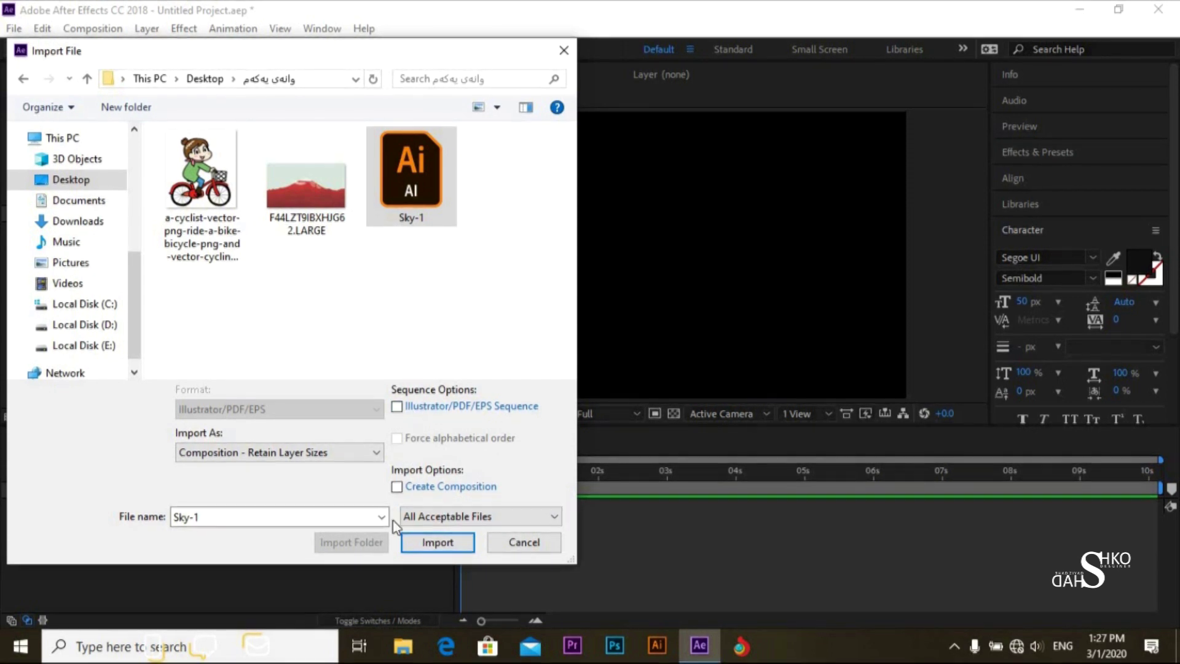
left_click(425, 542)
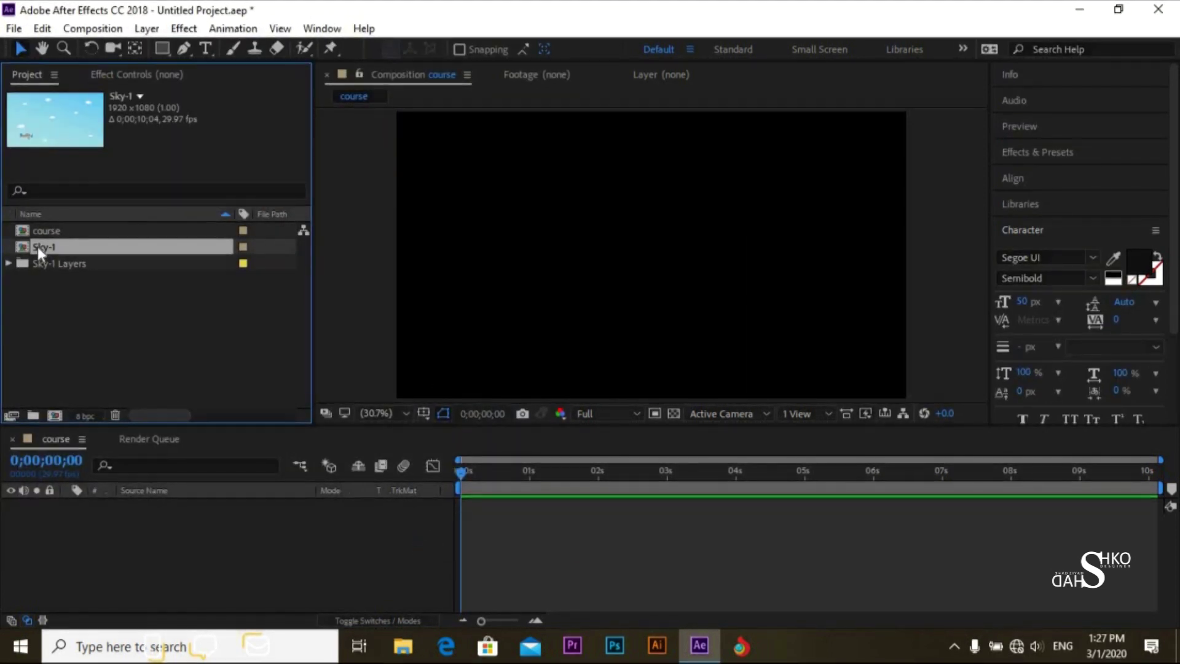
Expand the Sky-1 Layers folder, preview its Airoplane Red and BG items, and collapse the folder.
left_click(25, 263)
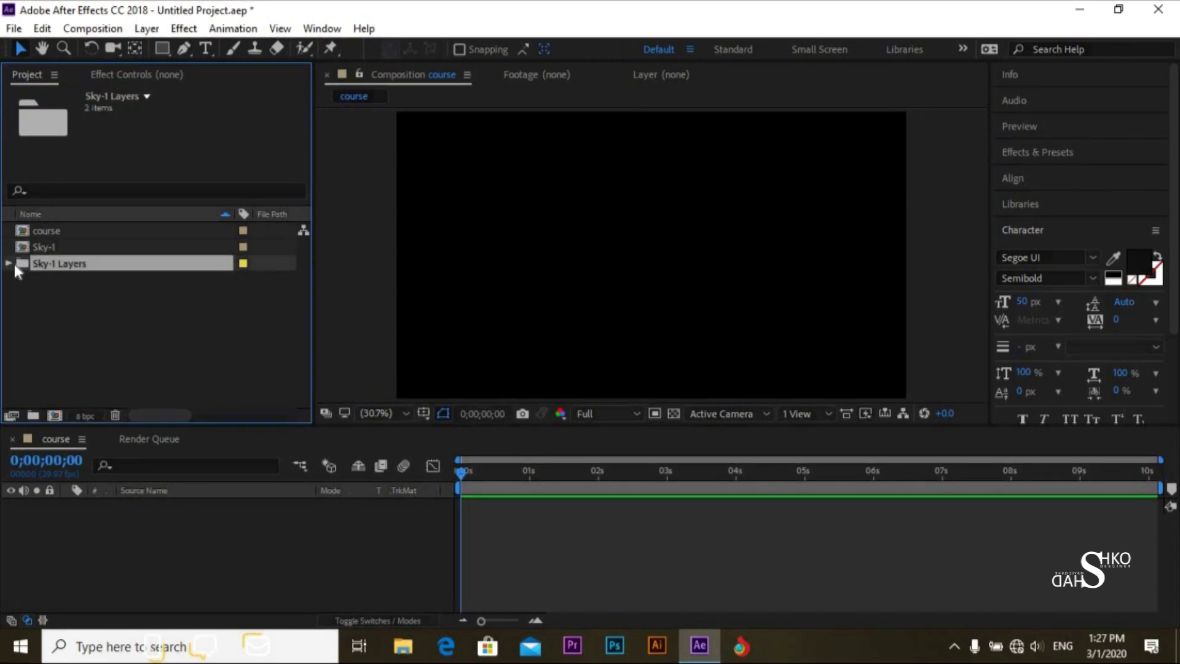
left_click(9, 262)
left_click(61, 280)
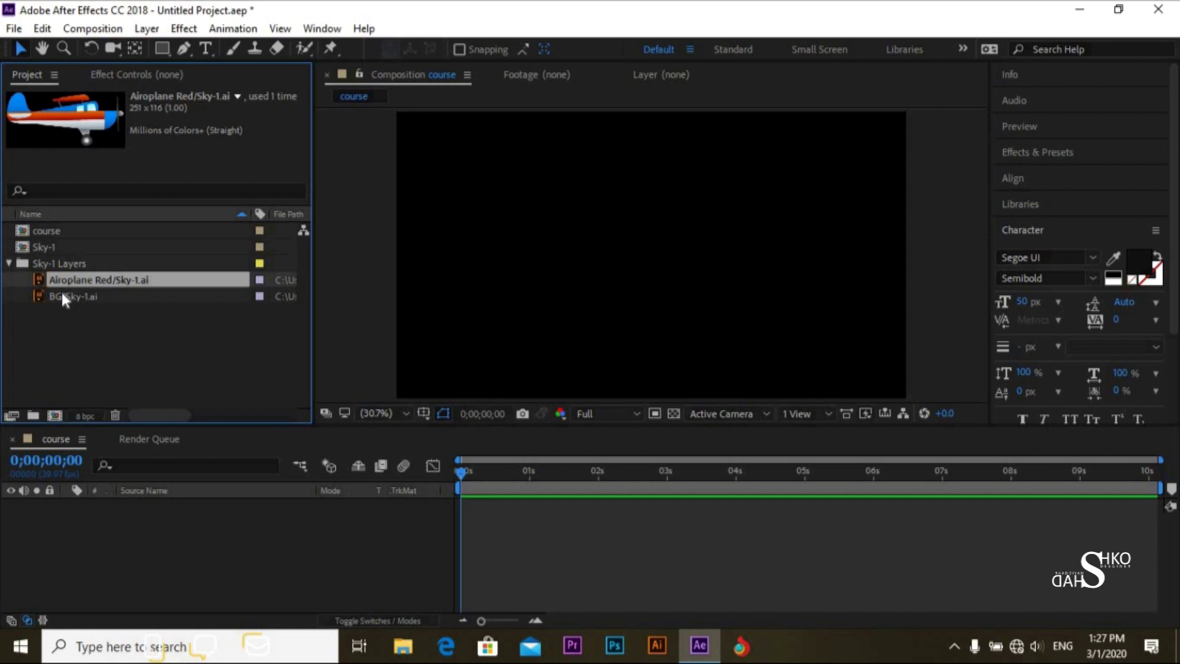
left_click(62, 295)
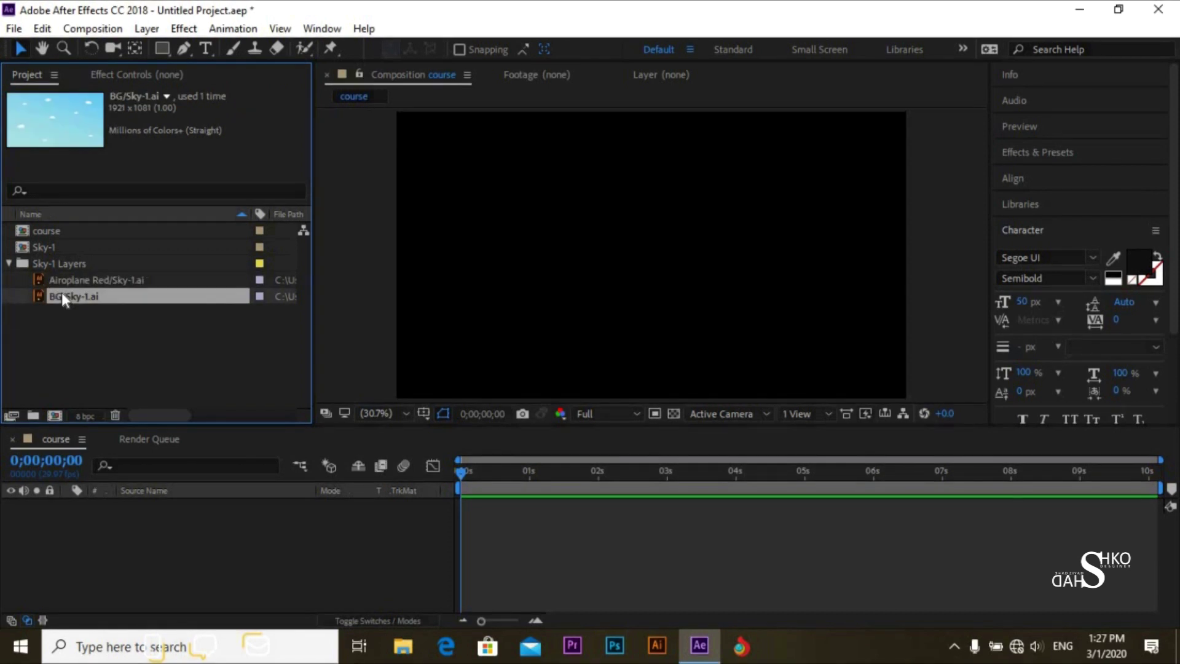
left_click(8, 263)
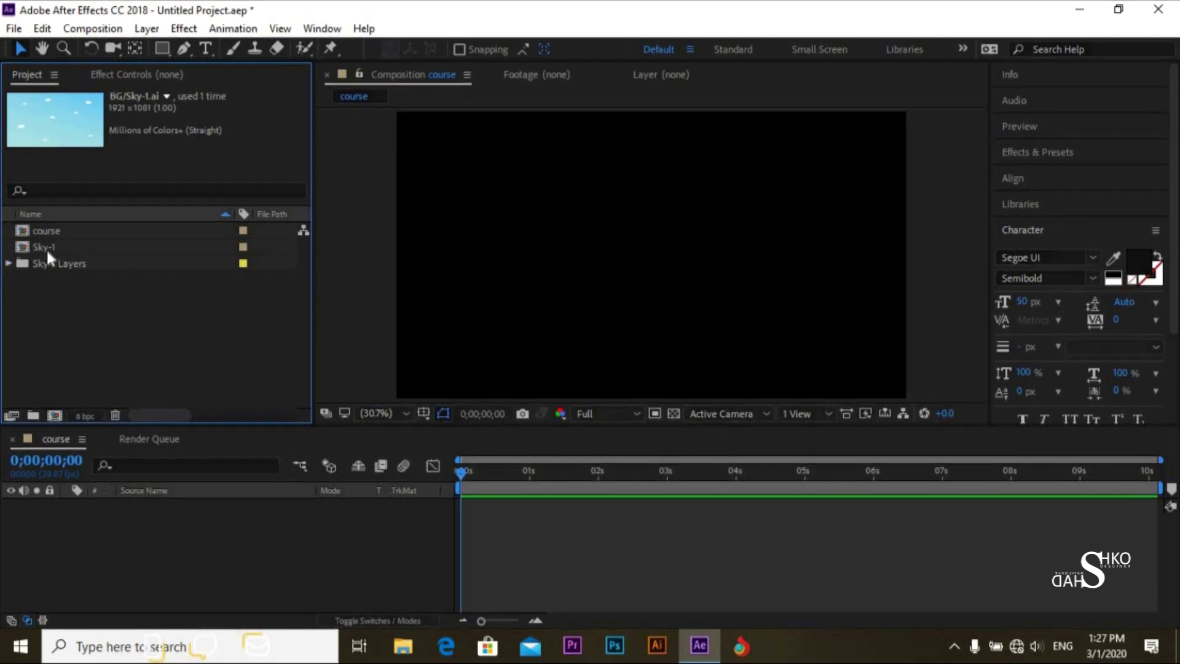
Open the Sky-1 composition and check its airplane and sky background in the viewer, leaving nothing selected.
left_click(46, 248)
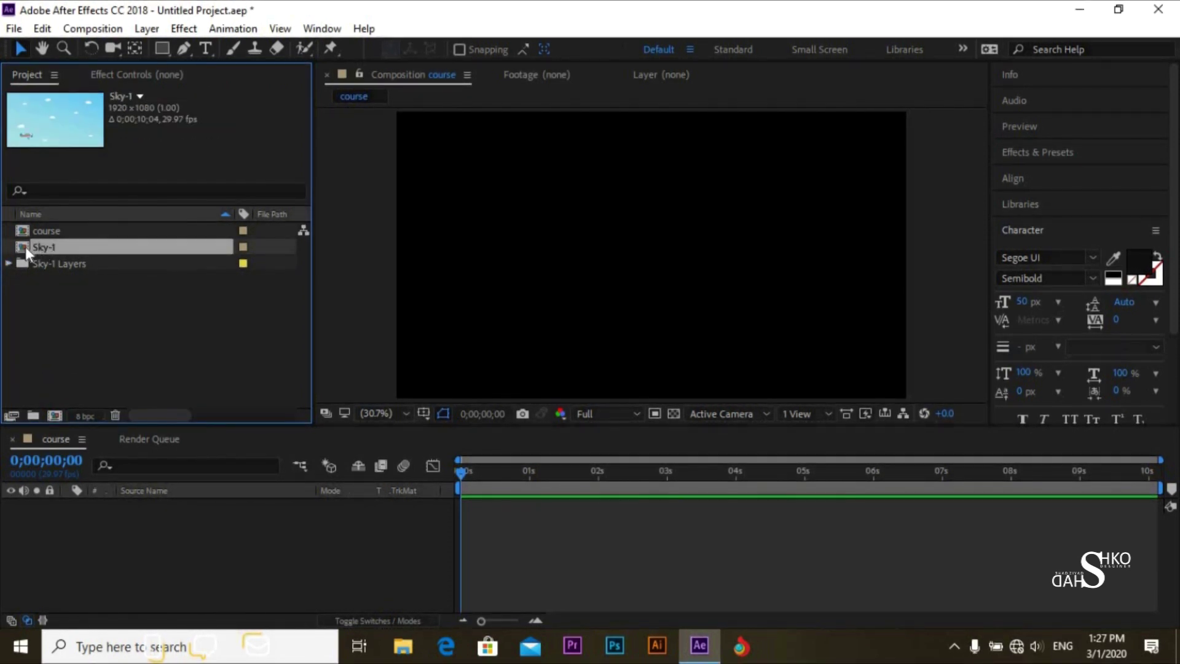
double_click(66, 247)
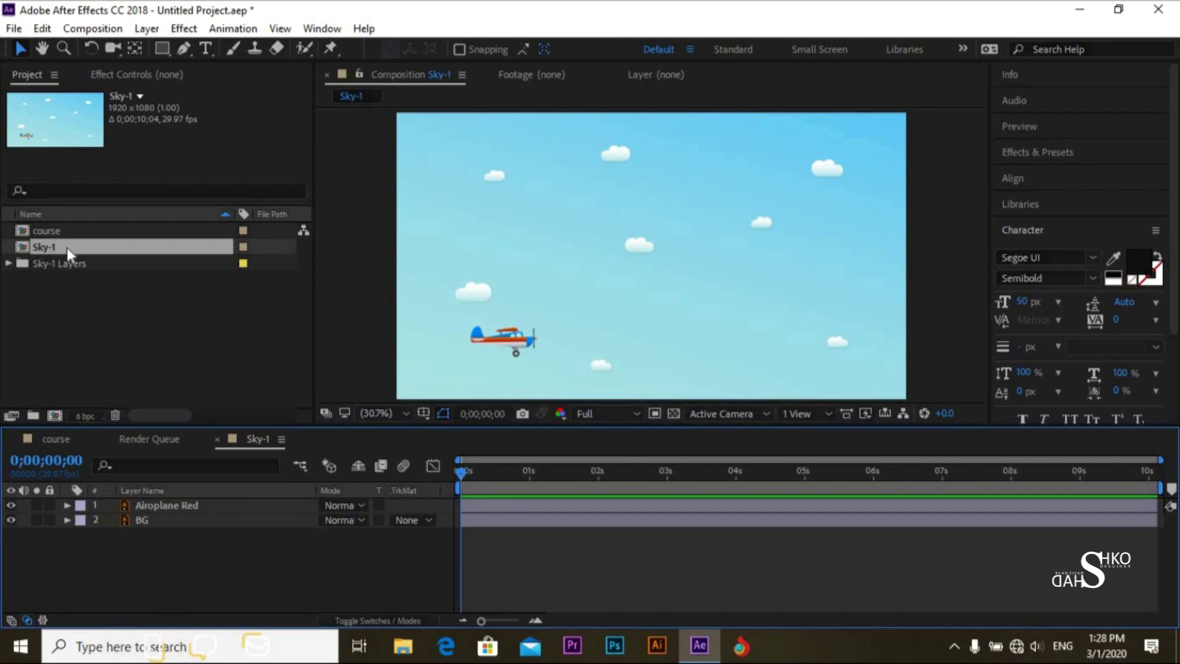
left_click(526, 332)
left_click(622, 265)
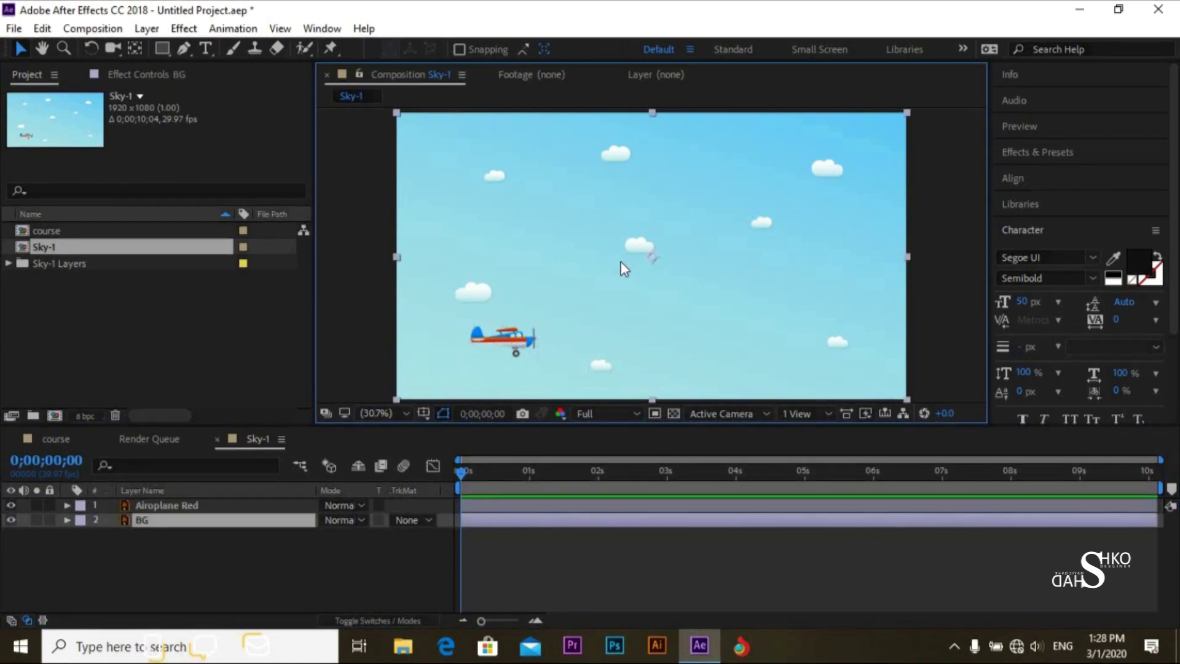
left_click(305, 547)
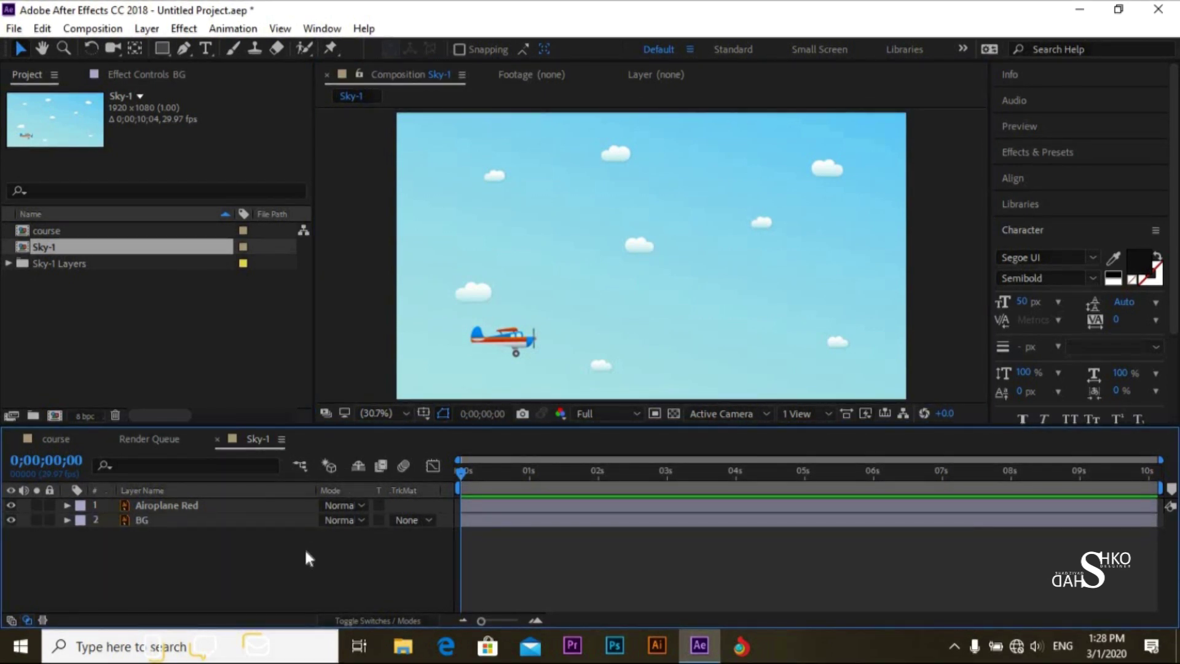
left_click_drag(305, 549, 553, 528)
left_click(947, 274)
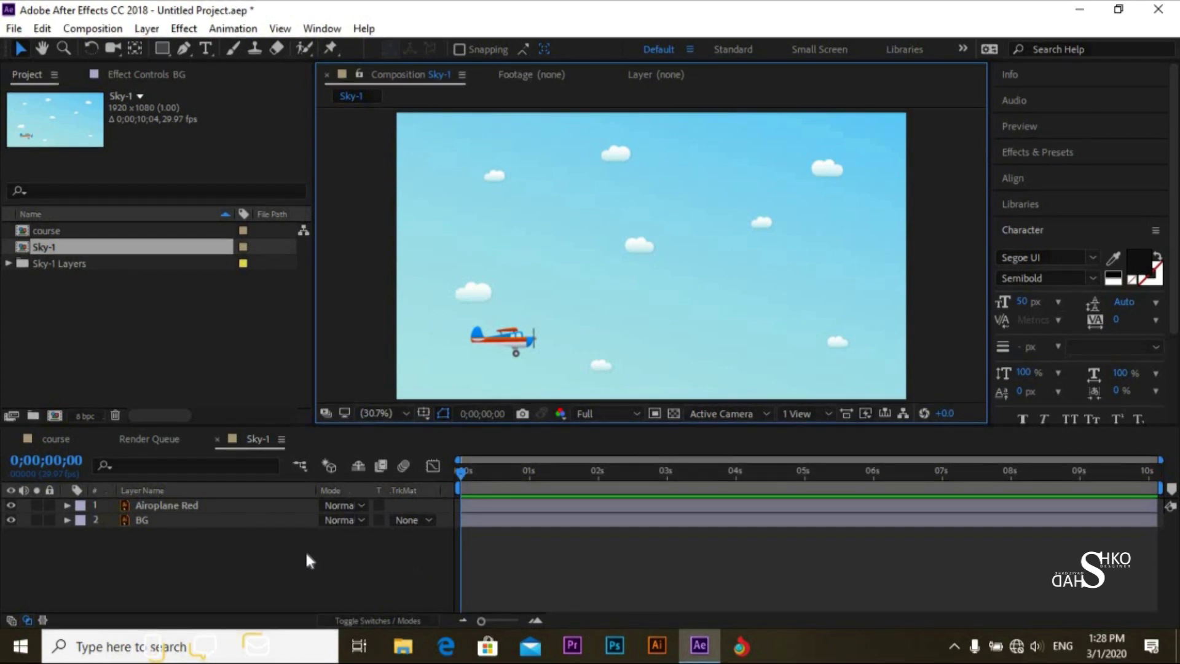
Select the BG and Airoplane Red layers in turn to identify each one's artwork in the composition.
left_click(218, 523)
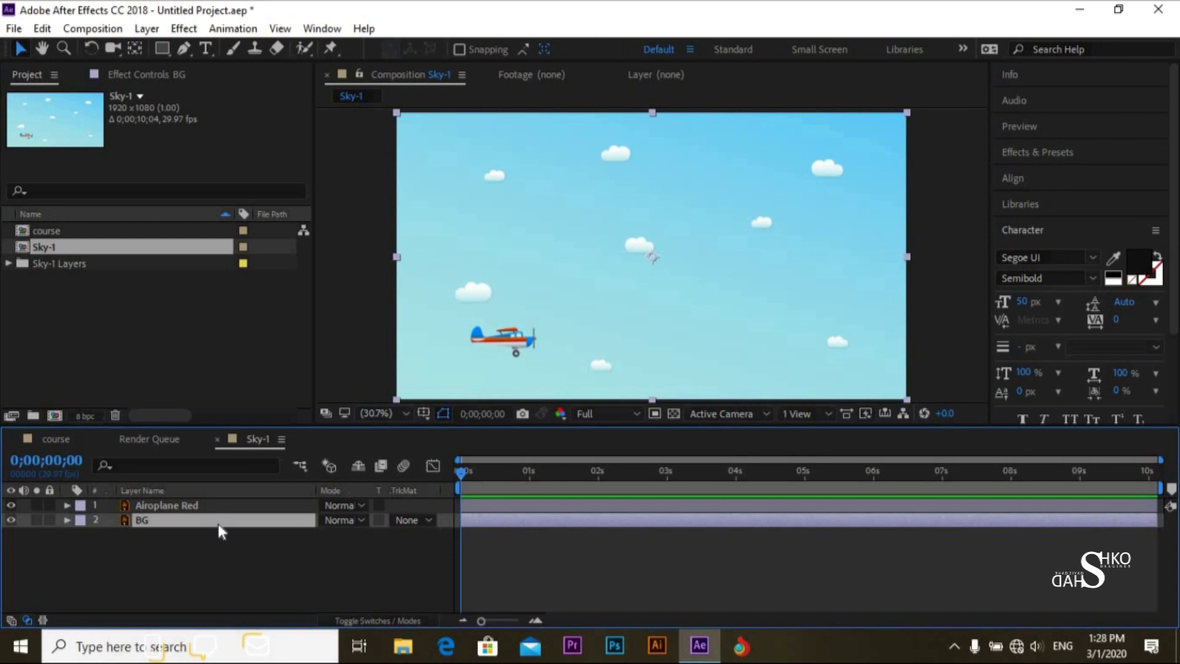
left_click(201, 507)
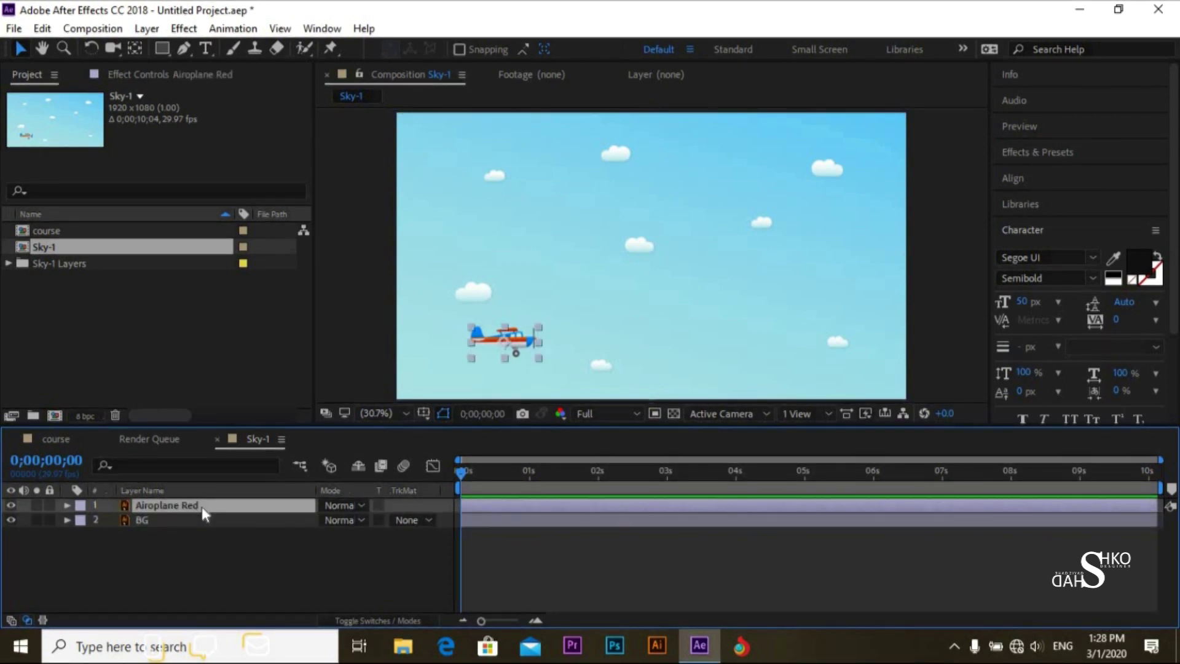
left_click(166, 520)
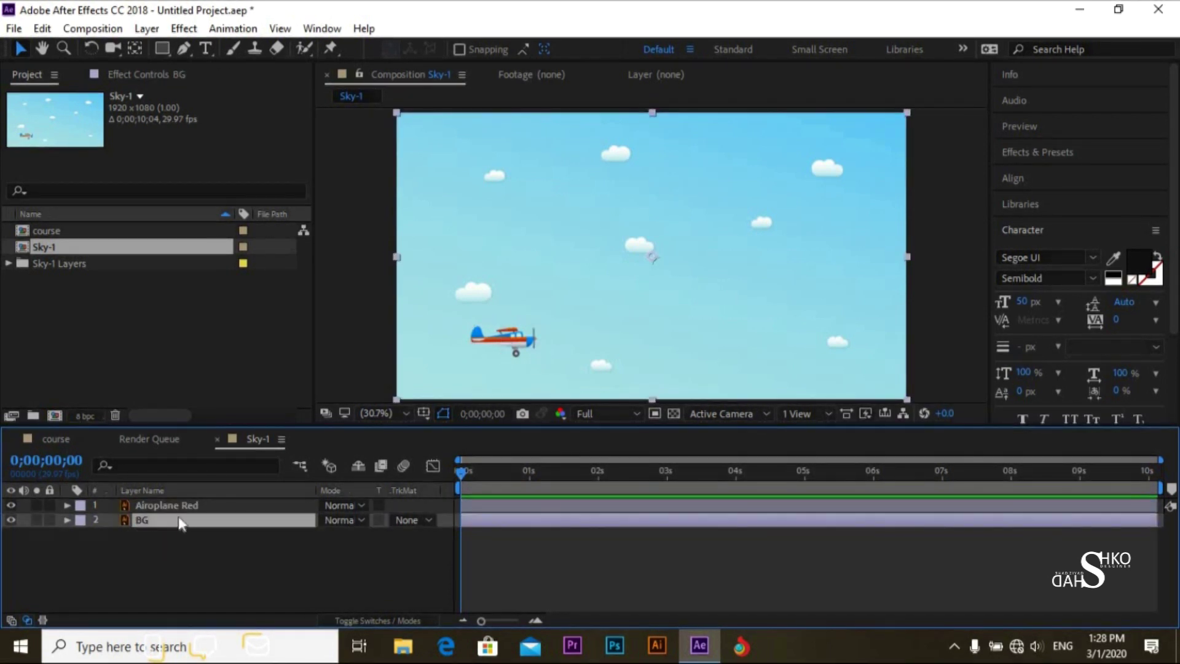
left_click(194, 505)
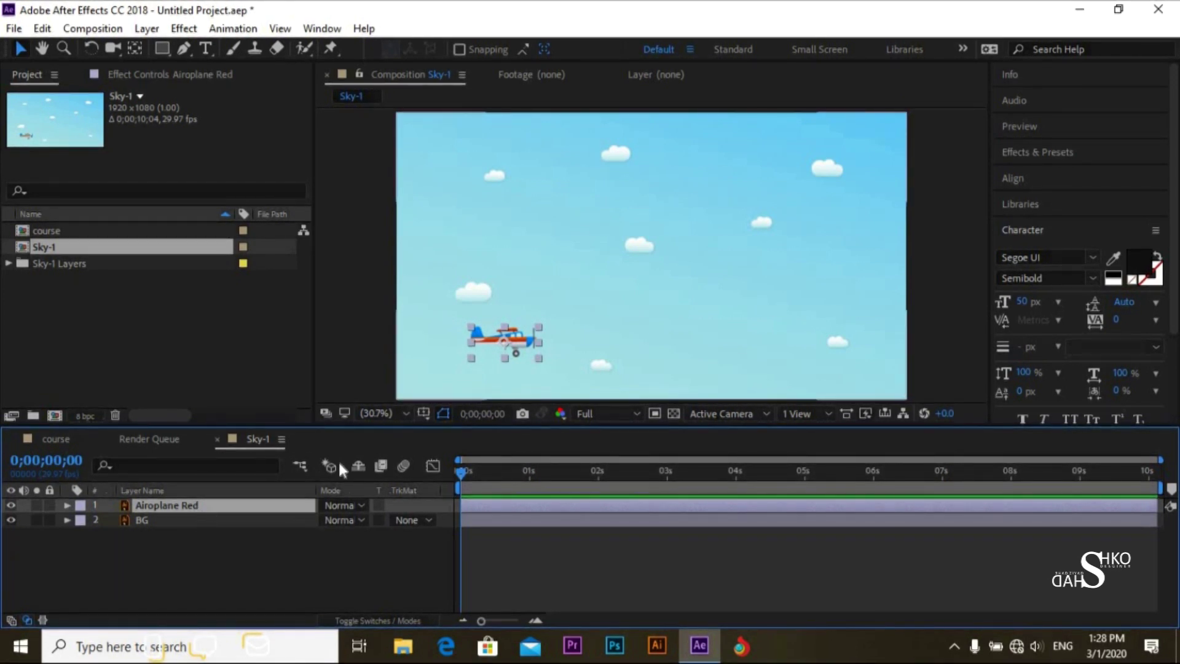
Try moving the BG layer sideways in the composition, and undo the move.
left_click(183, 519)
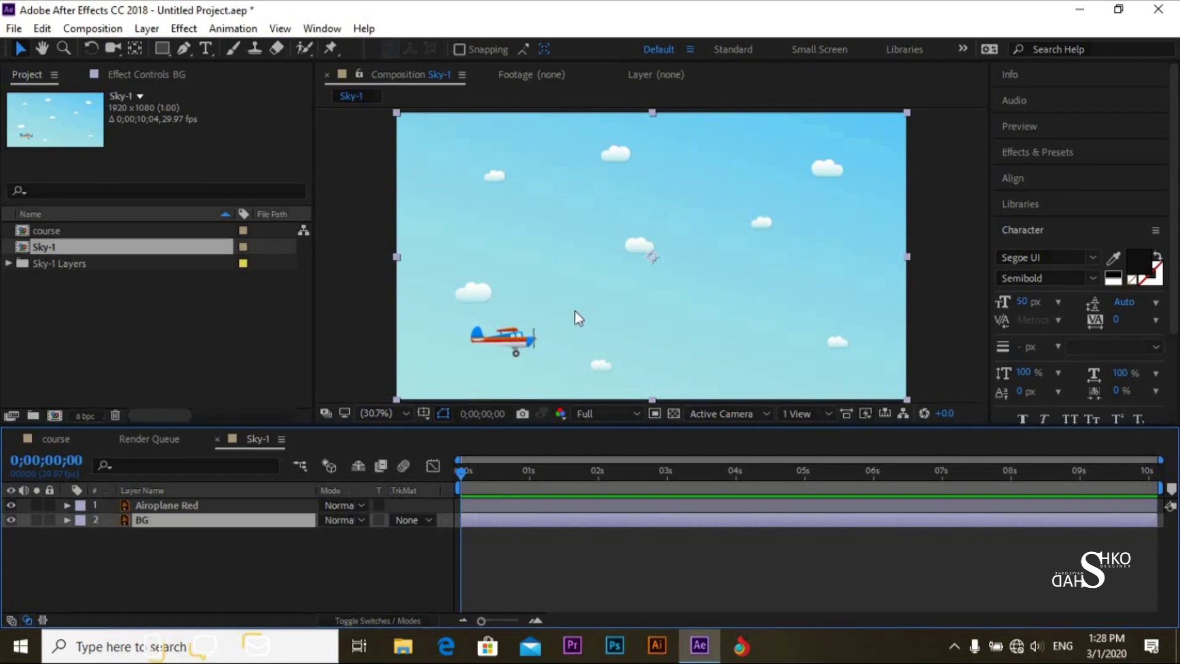
left_click_drag(528, 307, 659, 315)
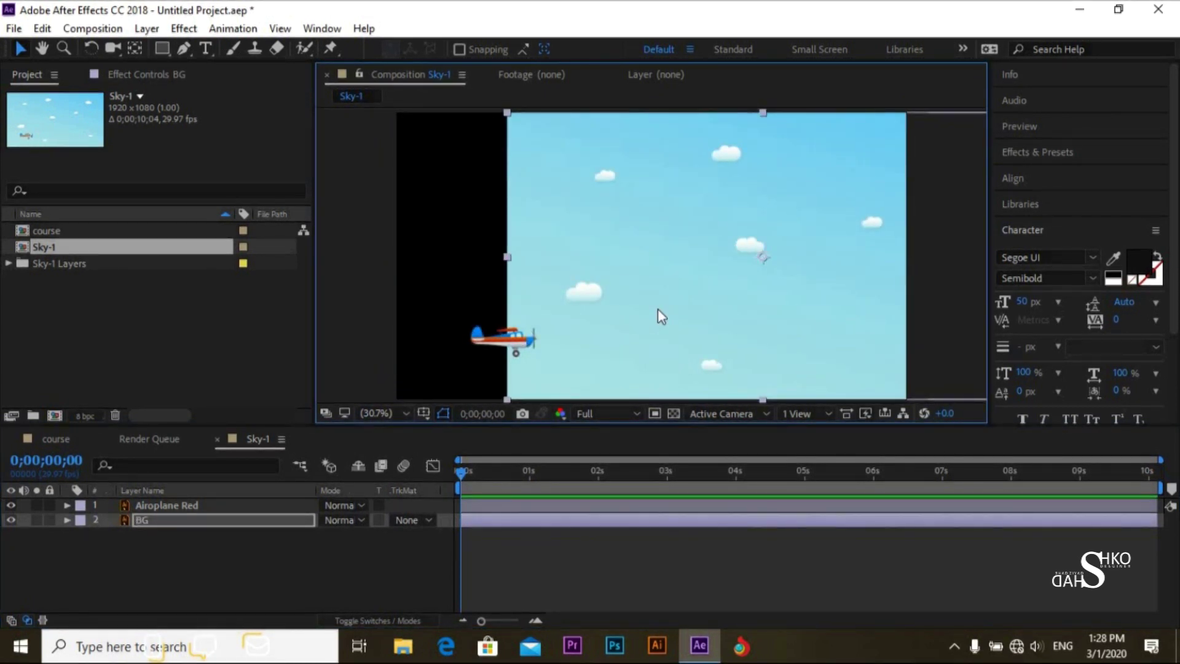
key("ctrl+z")
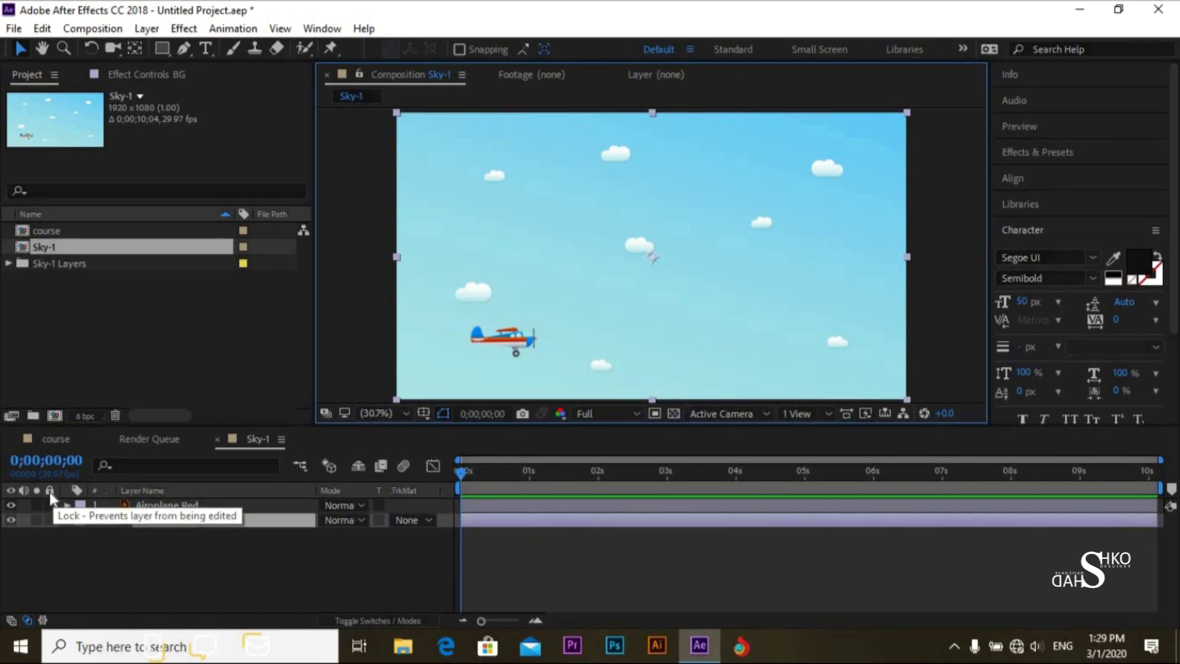
Lock the BG layer, test dragging the background, and toggle the layer's visibility off and back on.
left_click(50, 520)
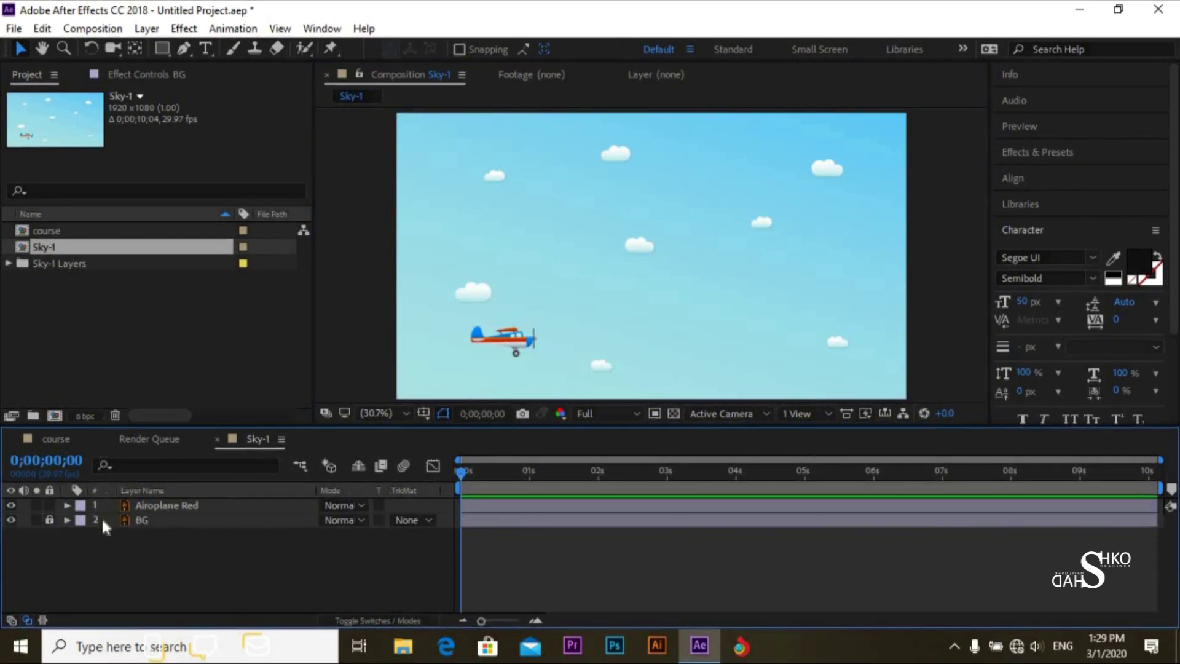
left_click_drag(610, 316, 363, 533)
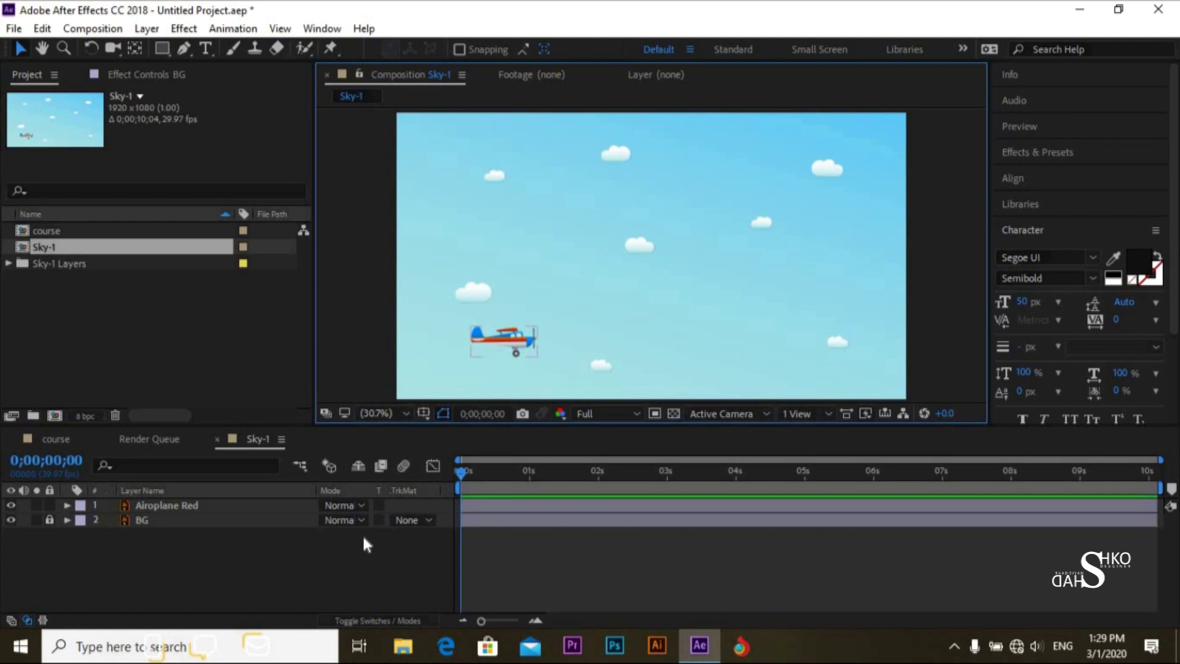
left_click(363, 534)
left_click(11, 520)
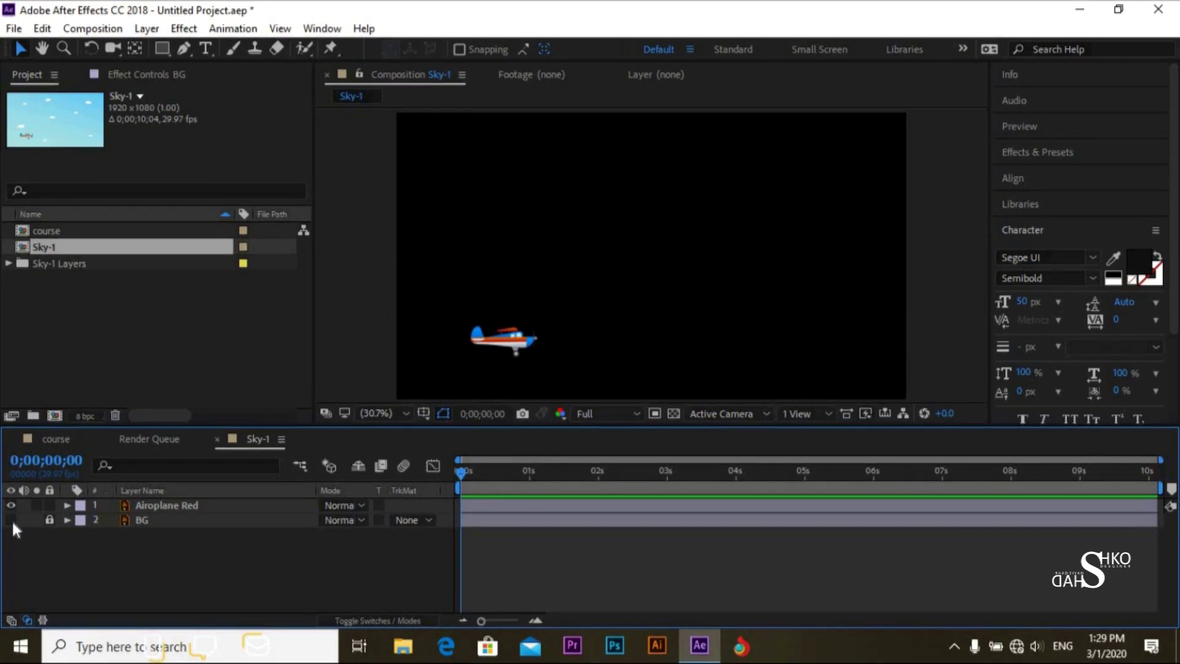
left_click(11, 520)
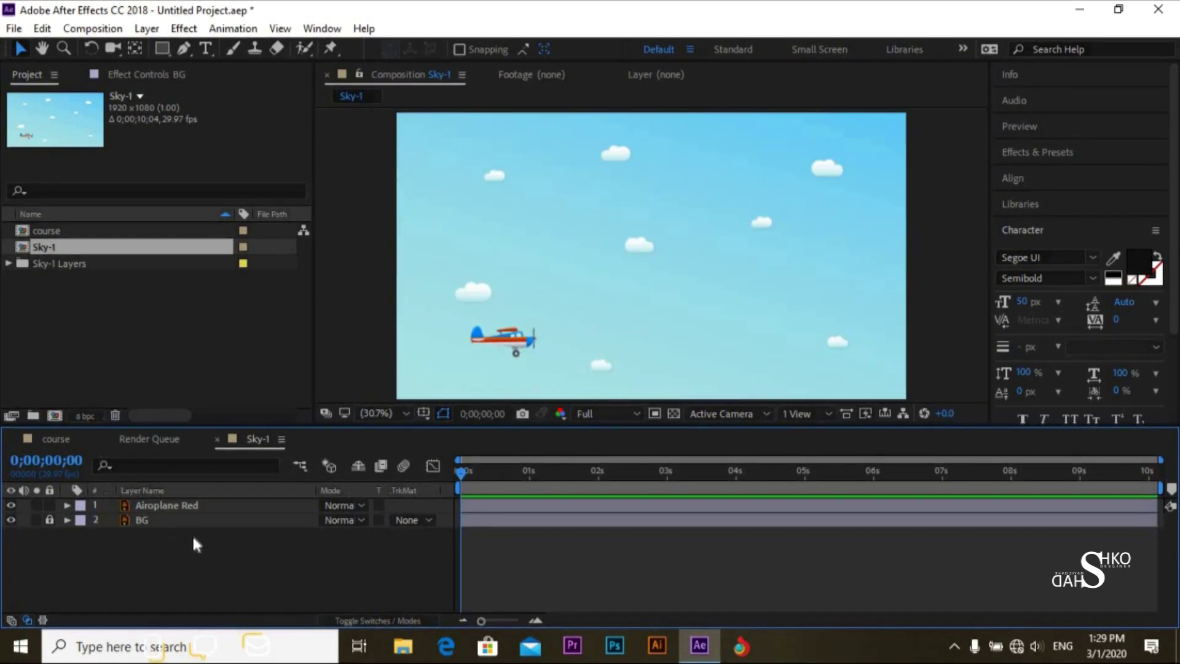
Expand the Airoplane Red layer's Transform properties and set its Anchor Point to 125.2, 99.7.
left_click(179, 505)
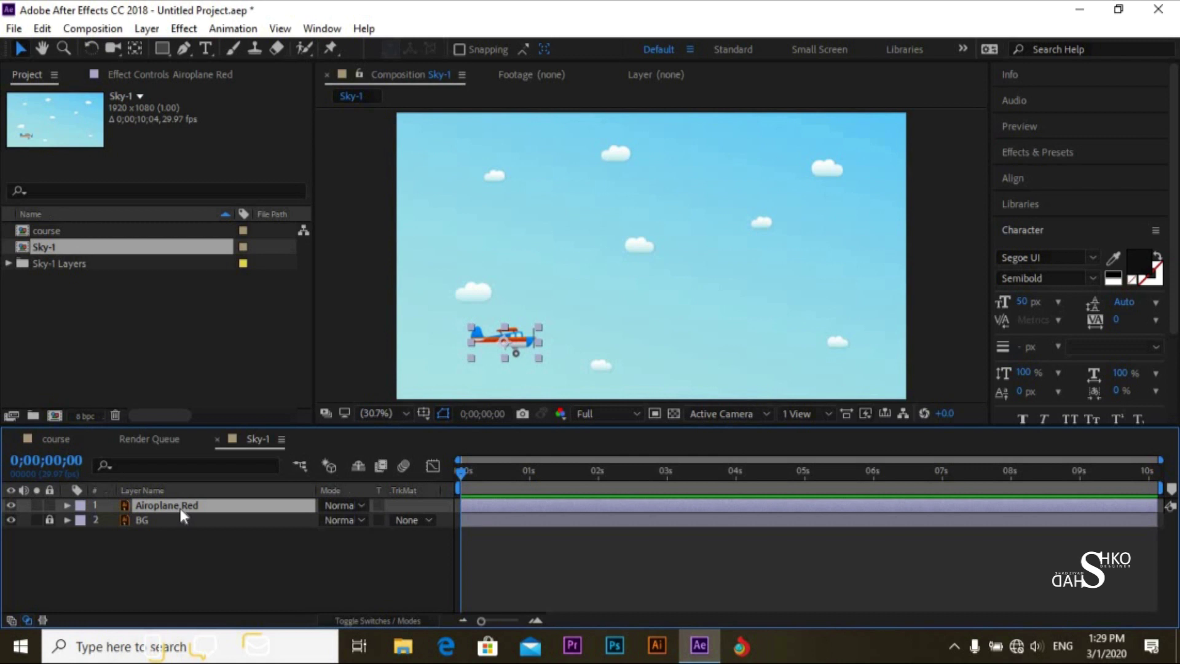
left_click(67, 505)
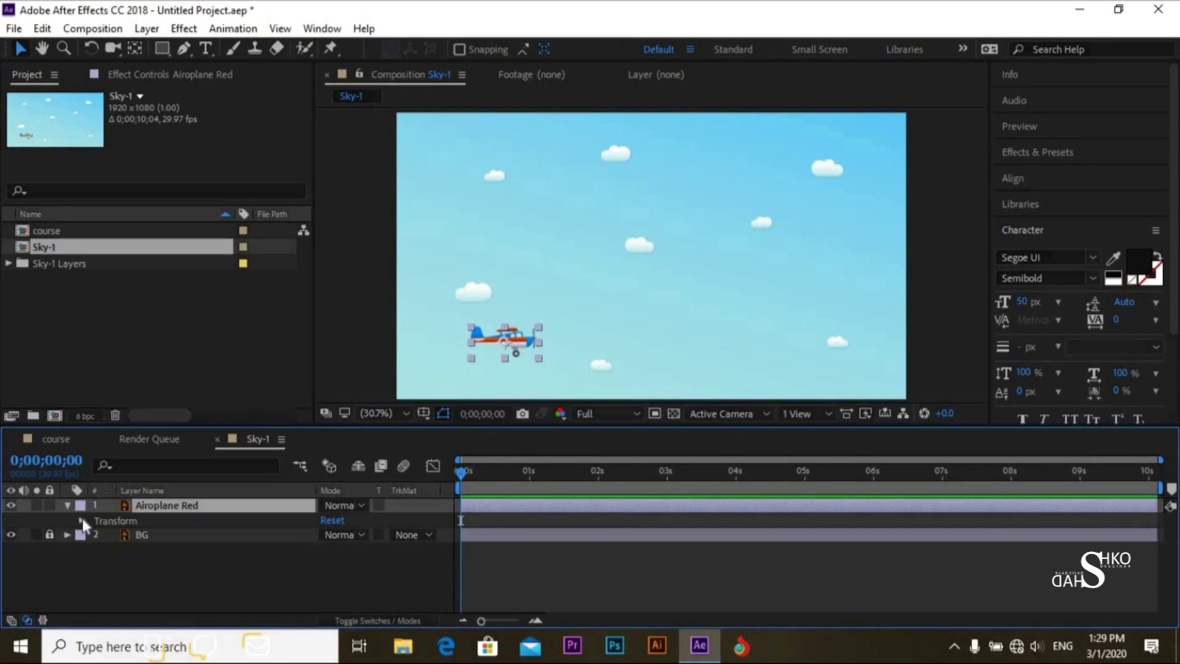
left_click(83, 520)
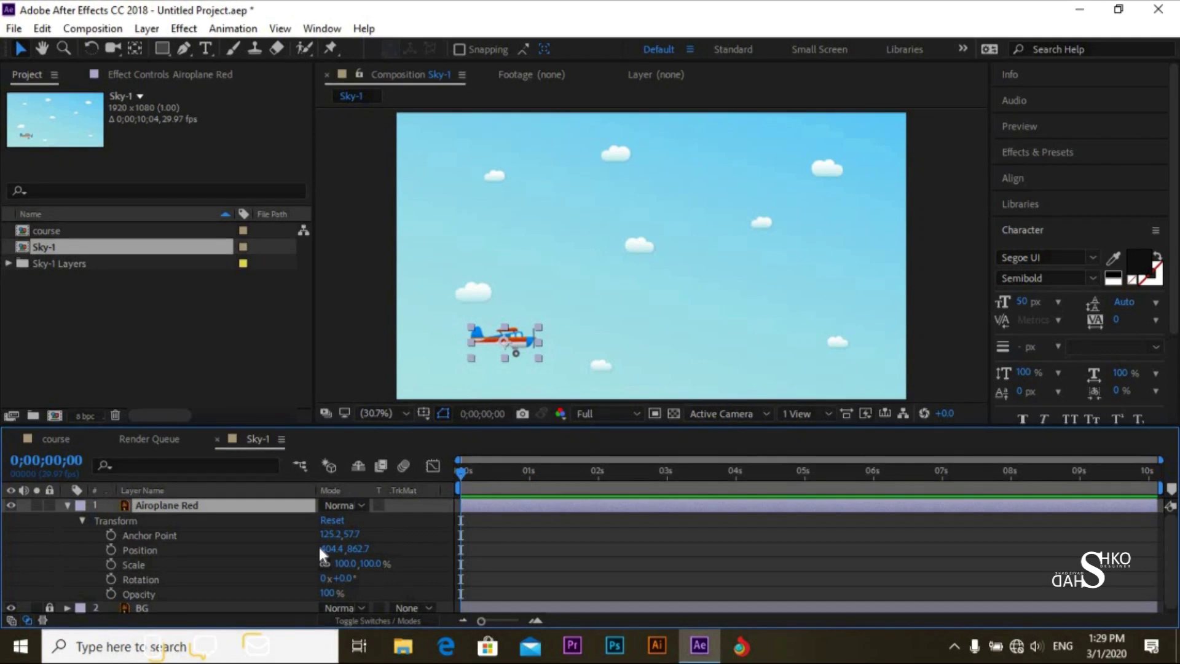
left_click_drag(355, 534, 396, 533)
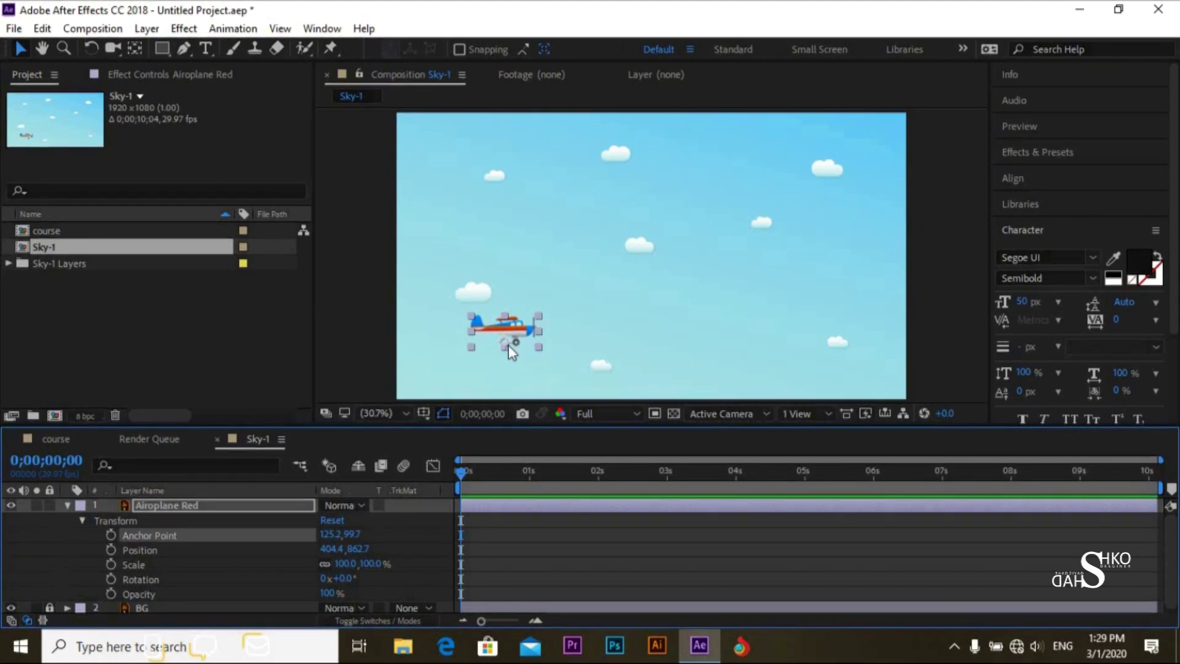
Nudge the airplane slightly in the composition and set its Anchor Point to 125.2, 67.7.
left_click_drag(505, 341, 501, 346)
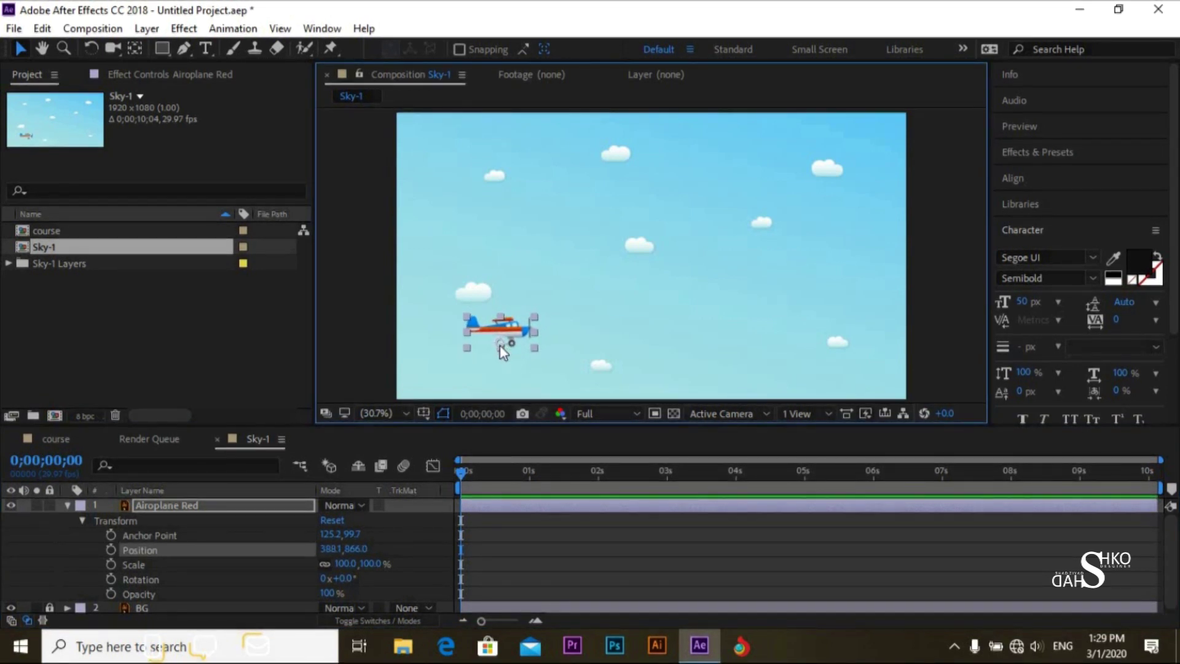
left_click(231, 535)
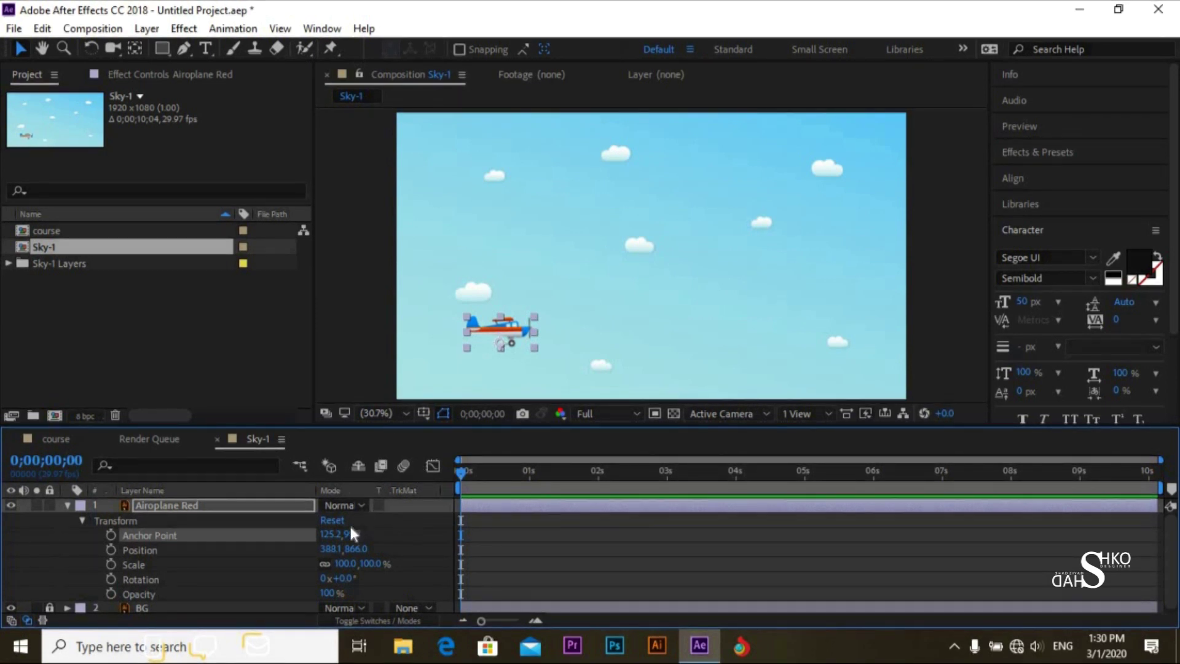
left_click_drag(350, 534, 327, 533)
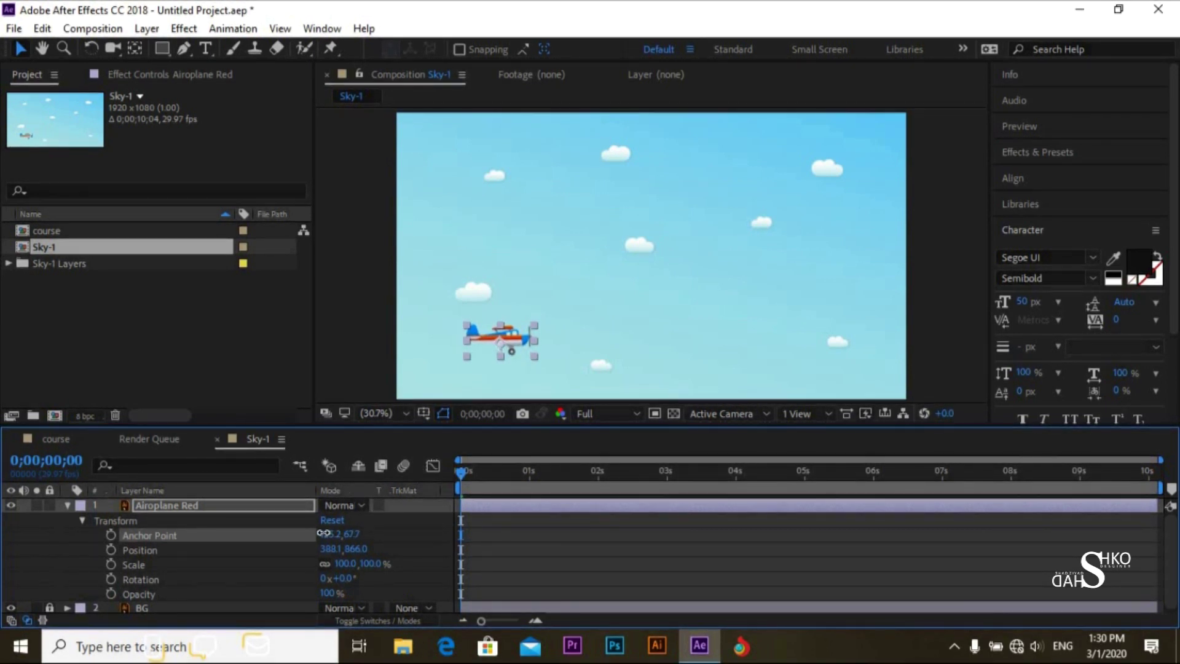
Set the Airoplane Red layer's Position to 200.1, 870.0 and its Scale to 88%.
left_click(261, 550)
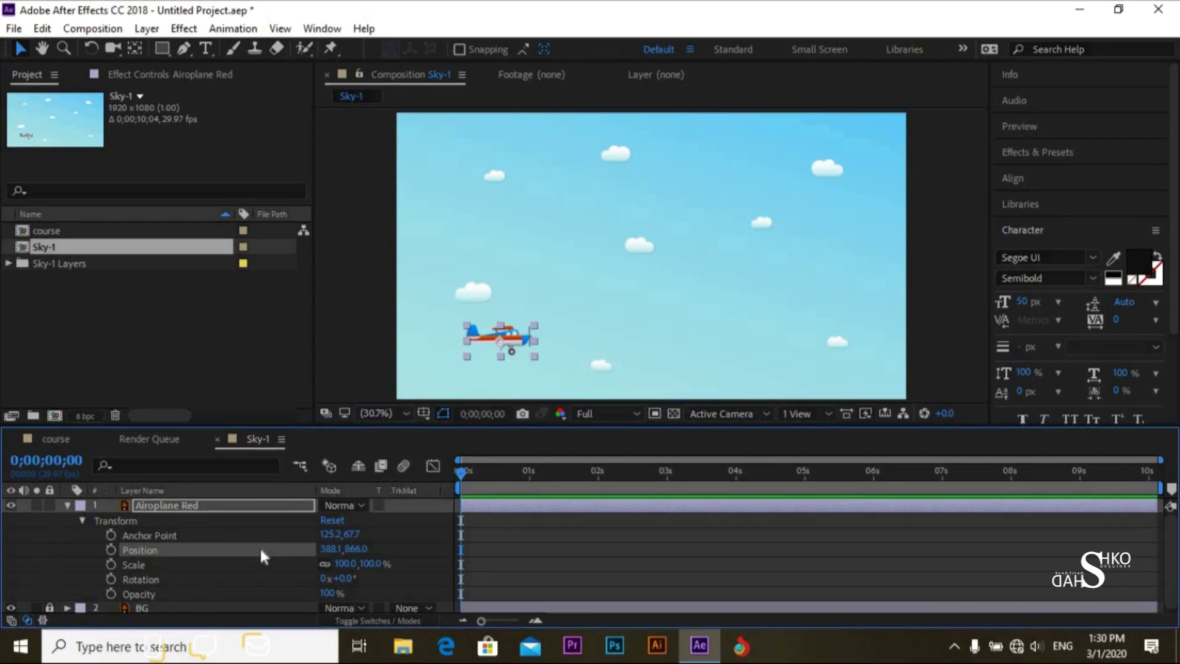
left_click_drag(356, 550, 177, 570)
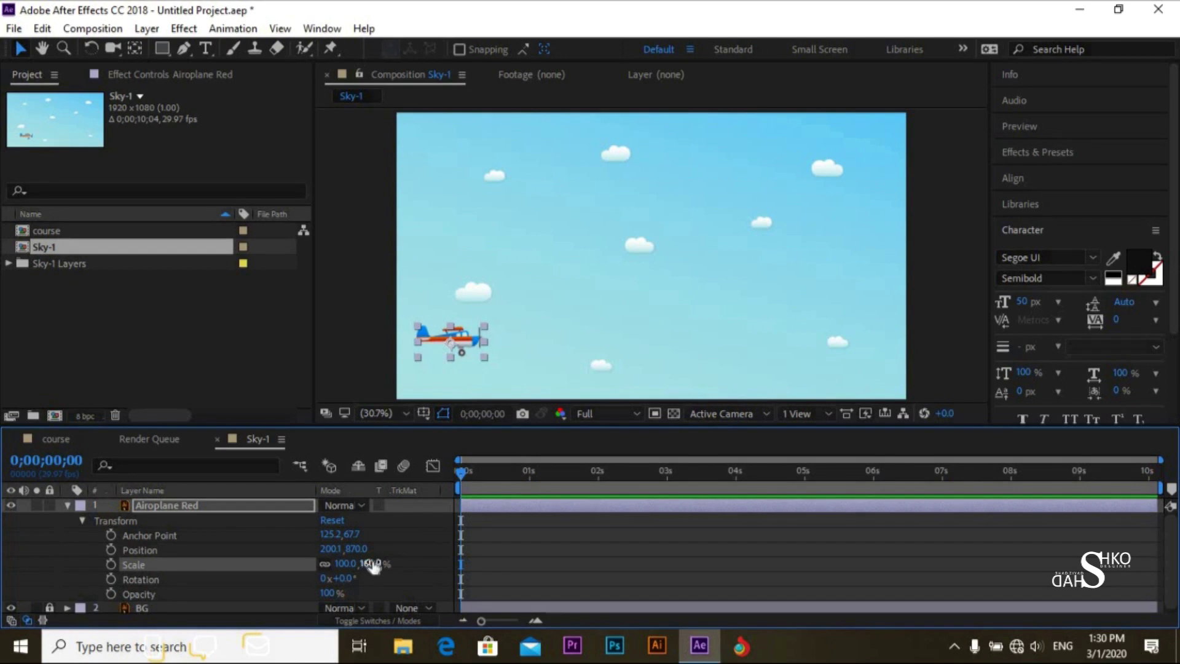
mouse_move(382, 564)
left_mouse_down()
mouse_move(403, 554)
mouse_move(287, 580)
mouse_move(382, 583)
left_mouse_up()
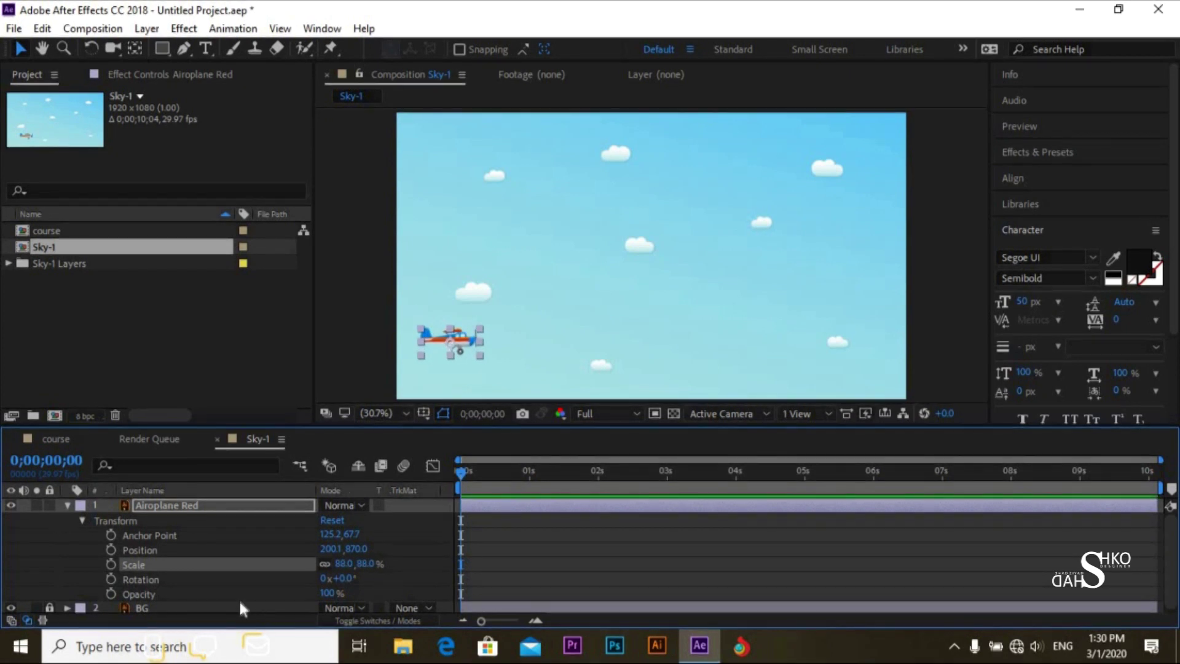
Try rotating the airplane by 9° and reset its Rotation to 0°.
left_click(226, 579)
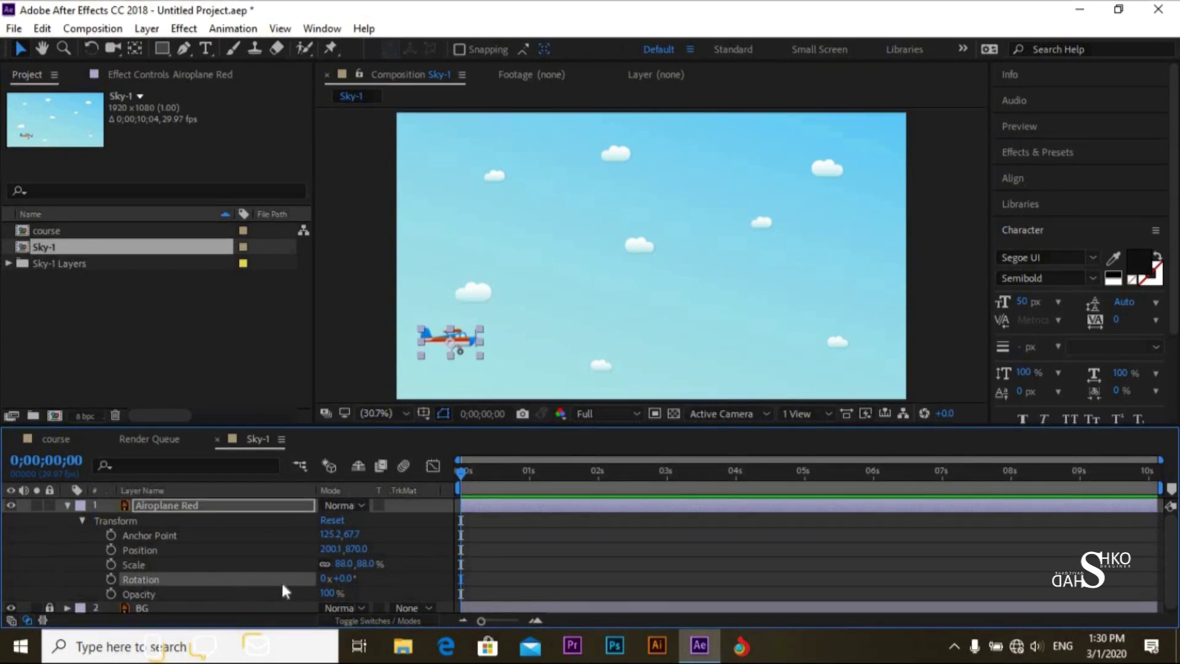
mouse_move(346, 583)
left_mouse_down()
mouse_move(246, 589)
mouse_move(361, 590)
left_mouse_up()
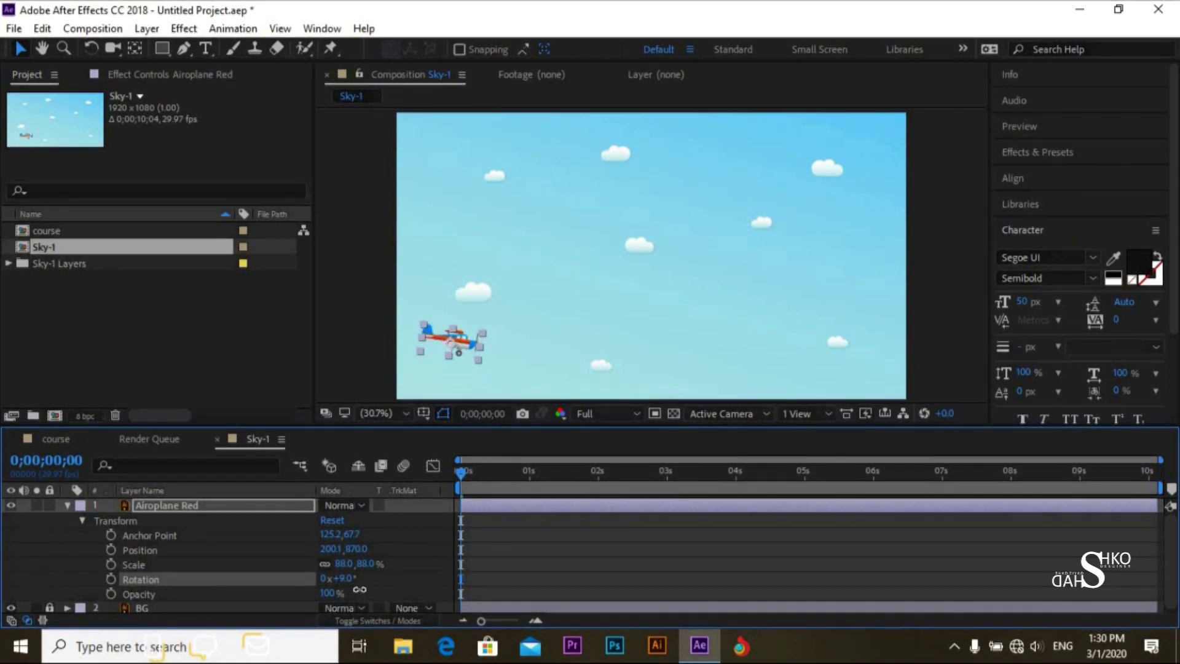
left_click(342, 578)
type("0")
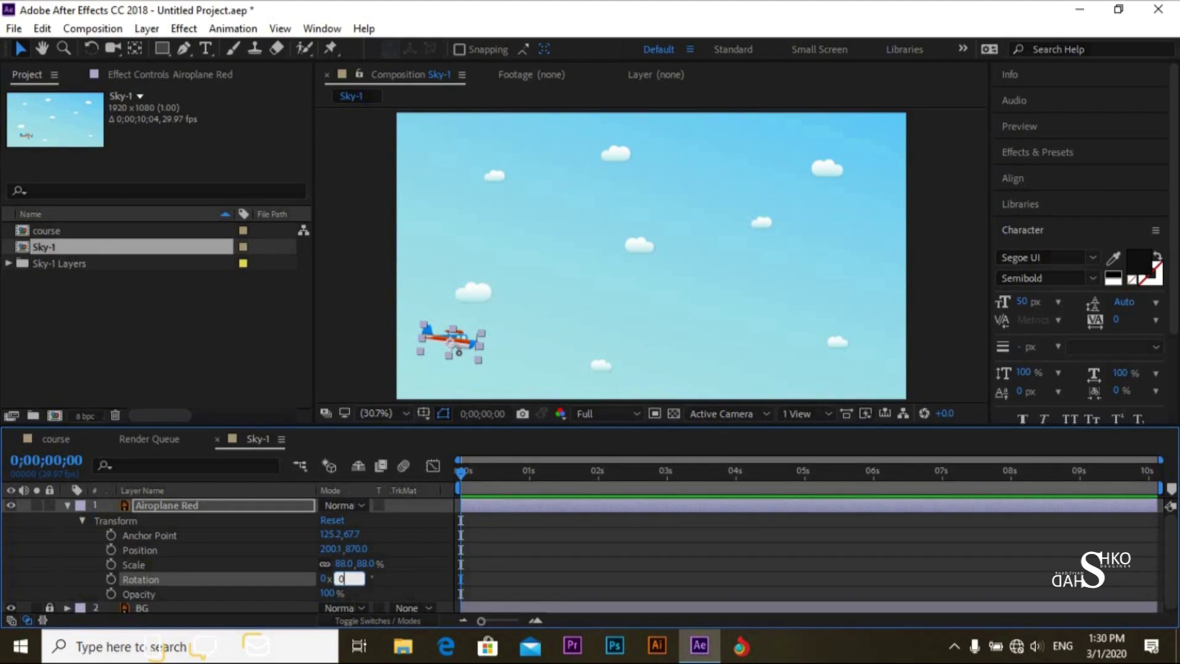
left_click(416, 560)
Try lowering the Airoplane Red layer's Opacity and undo the change.
left_click(239, 594)
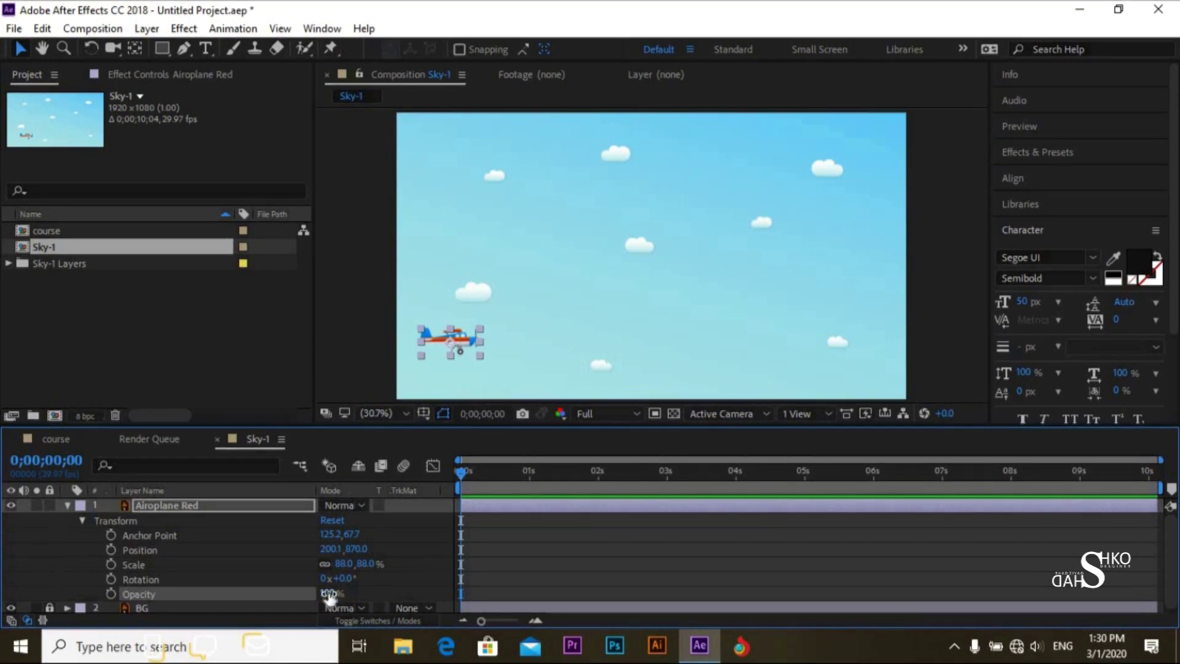
left_click_drag(339, 594, 273, 593)
key("ctrl+z")
Try enabling keyframing for the airplane's Anchor Point, Position and Scale, and undo it.
left_click(111, 536)
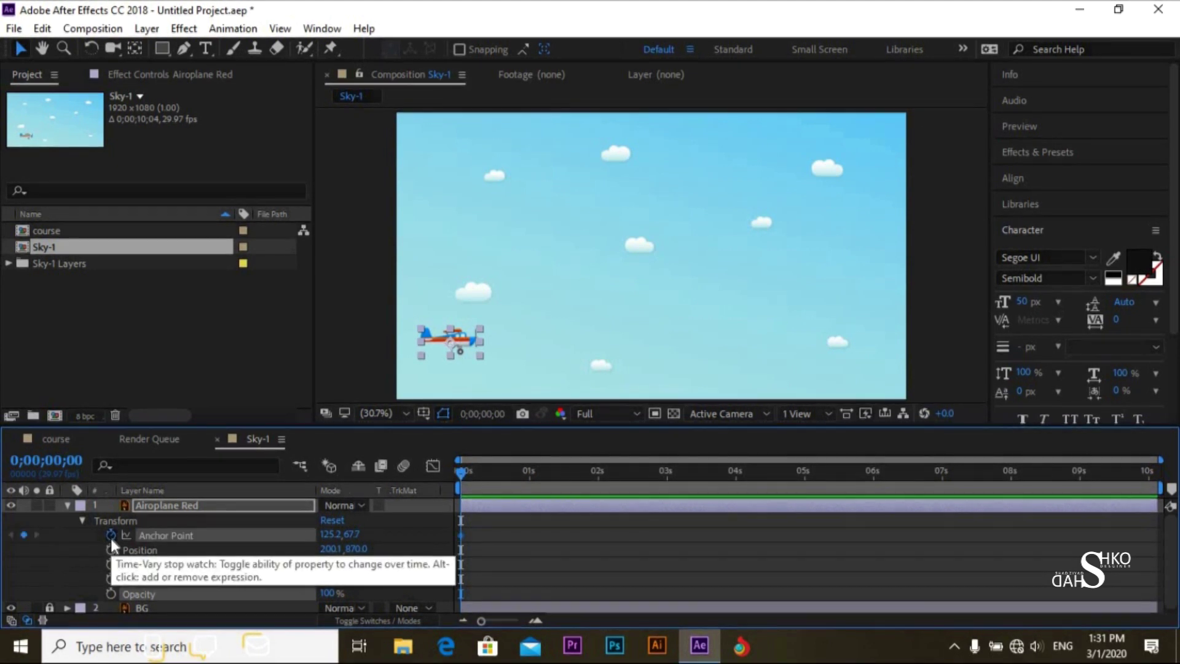
left_click(110, 549)
left_click(111, 564)
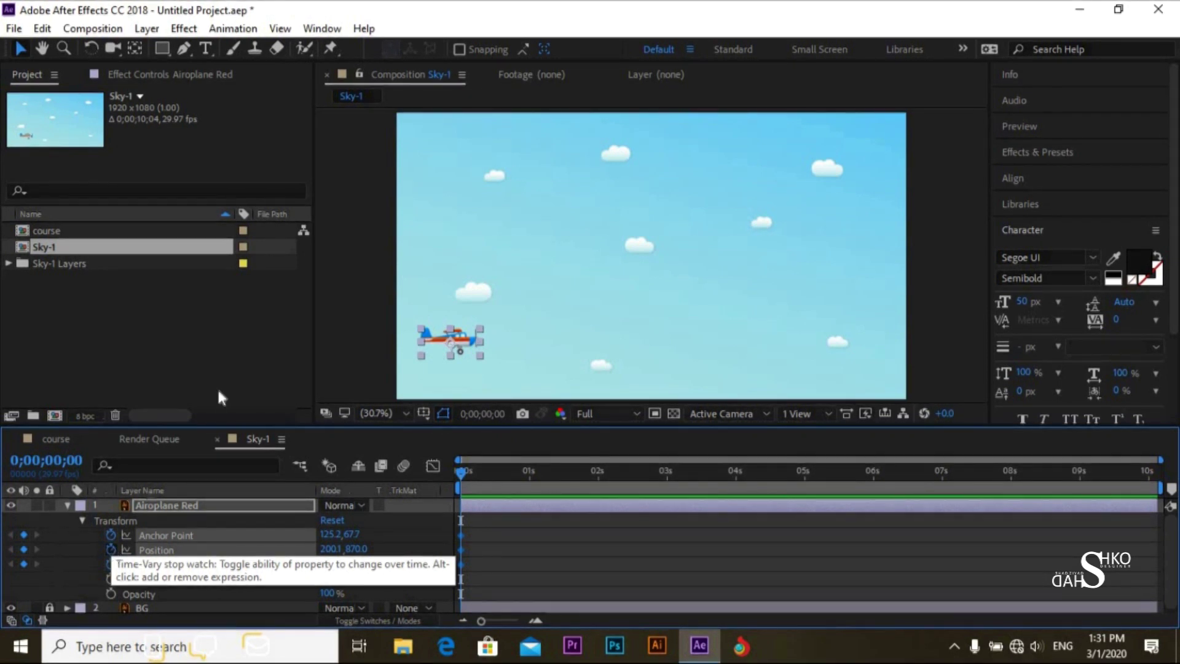
left_click(249, 351)
key("ctrl+z")
key("ctrl+z")
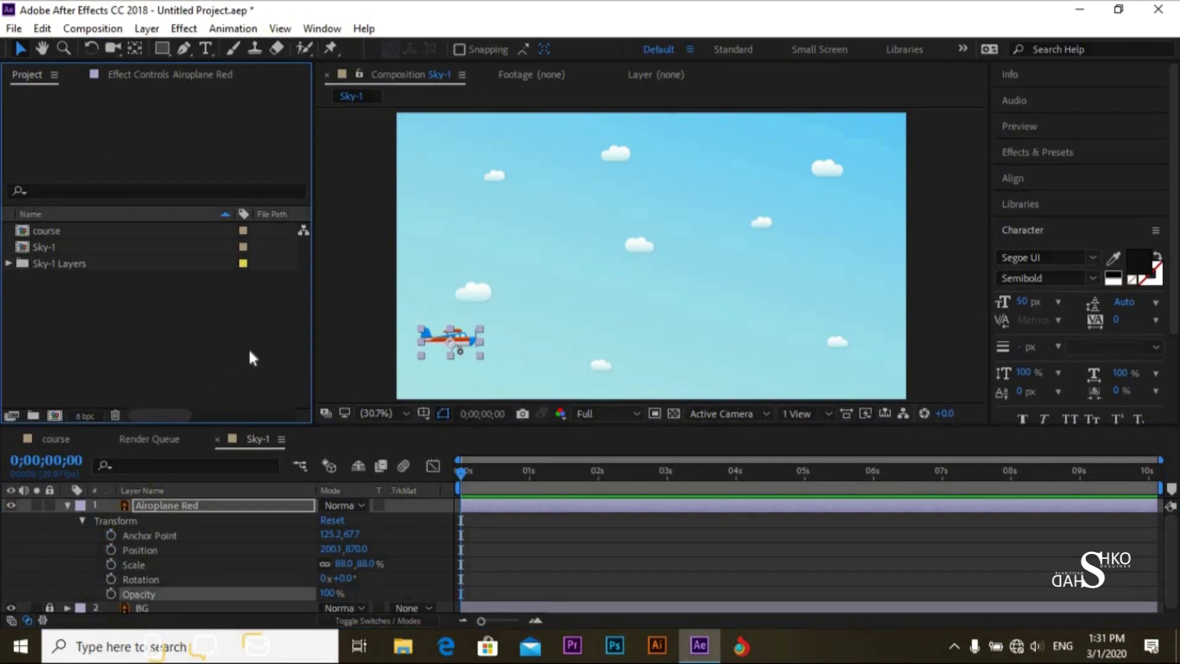
Enable Anchor Point keyframing, preview and scrub the timeline, return to the start, and disable the keyframing again.
left_click(117, 532)
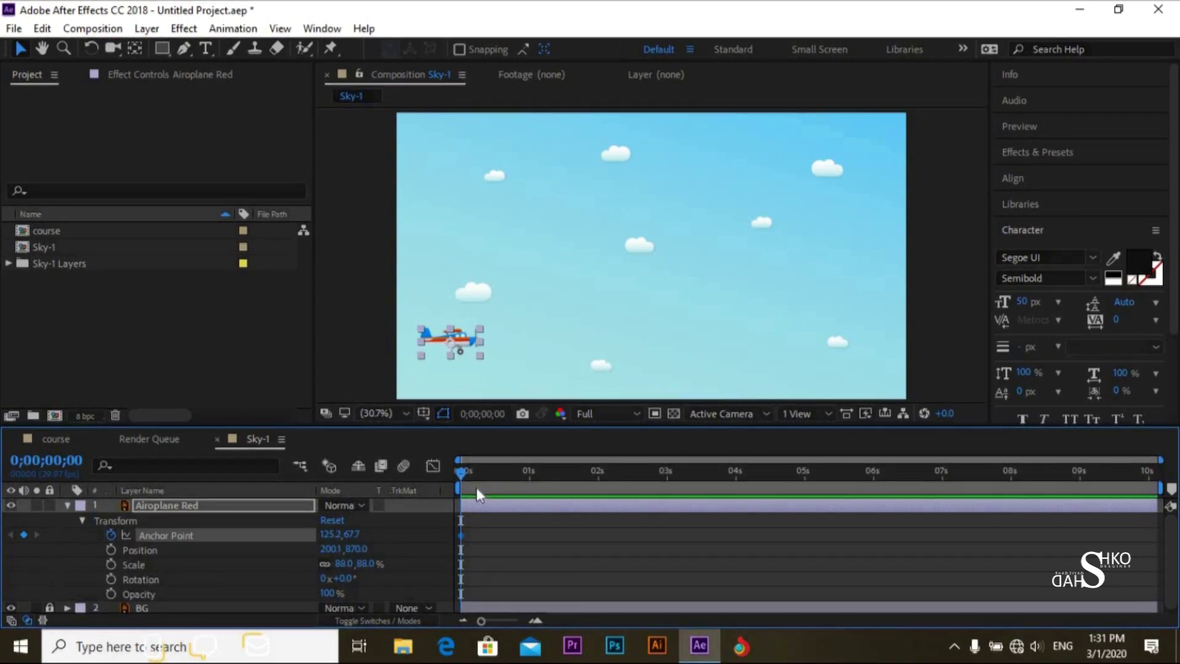
key("space")
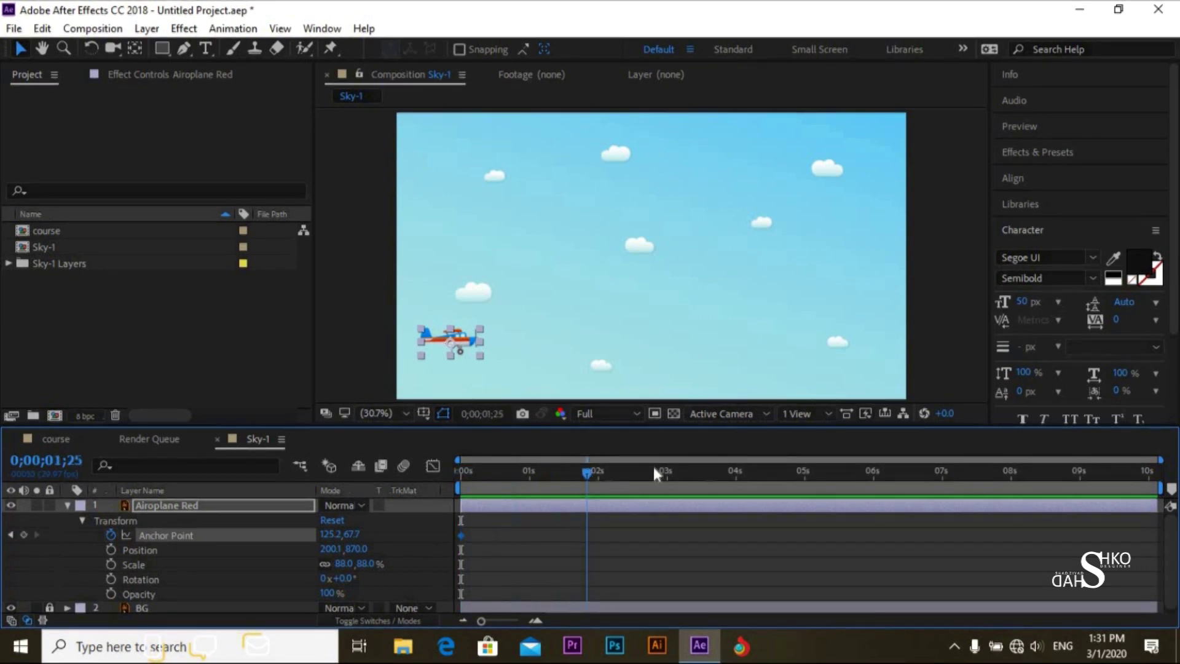
left_click_drag(826, 482, 538, 500)
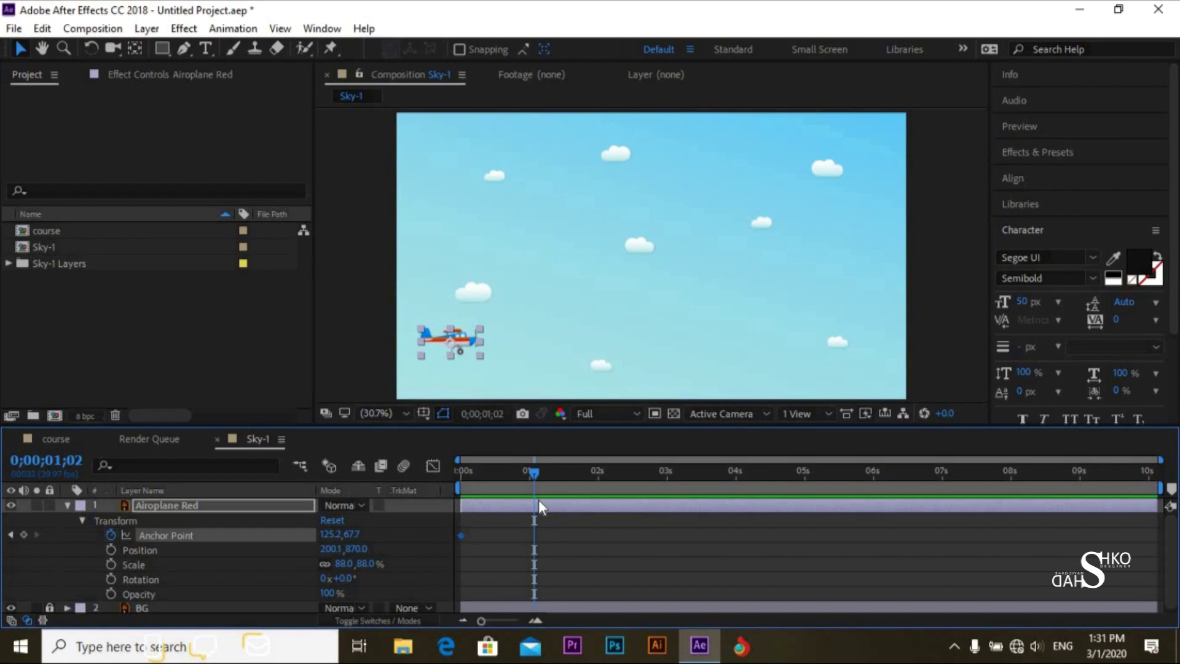
left_click_drag(530, 472, 455, 489)
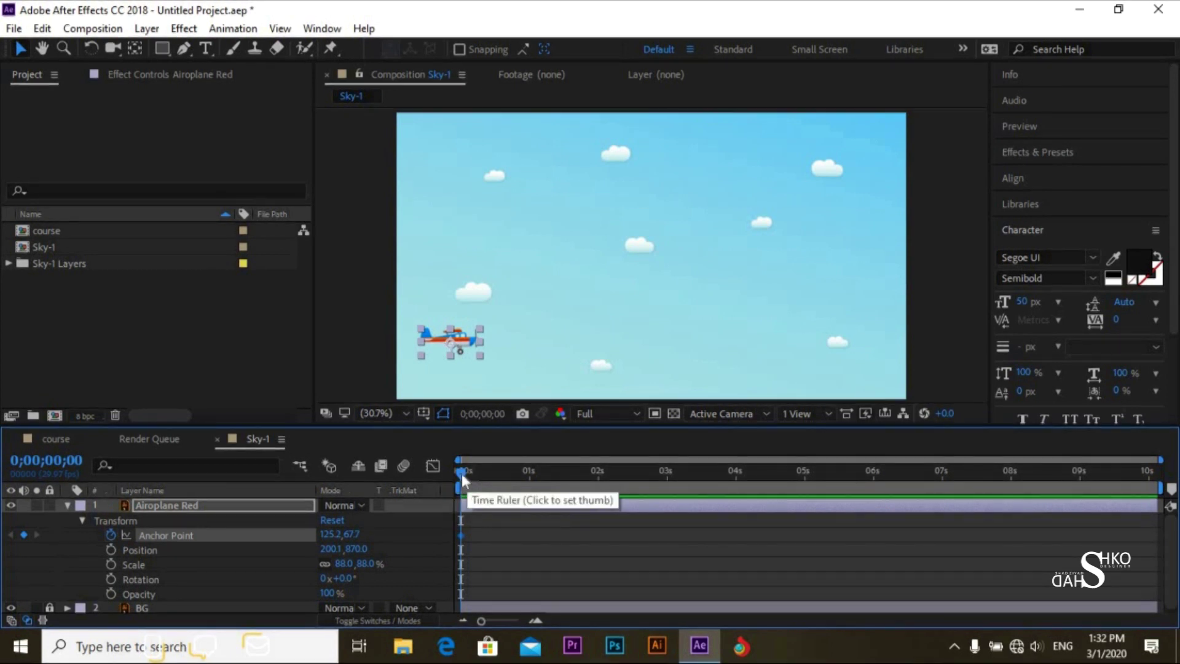
mouse_move(464, 474)
left_mouse_down()
mouse_move(932, 466)
mouse_move(1130, 470)
mouse_move(1156, 485)
mouse_move(521, 489)
left_mouse_up()
key("Home")
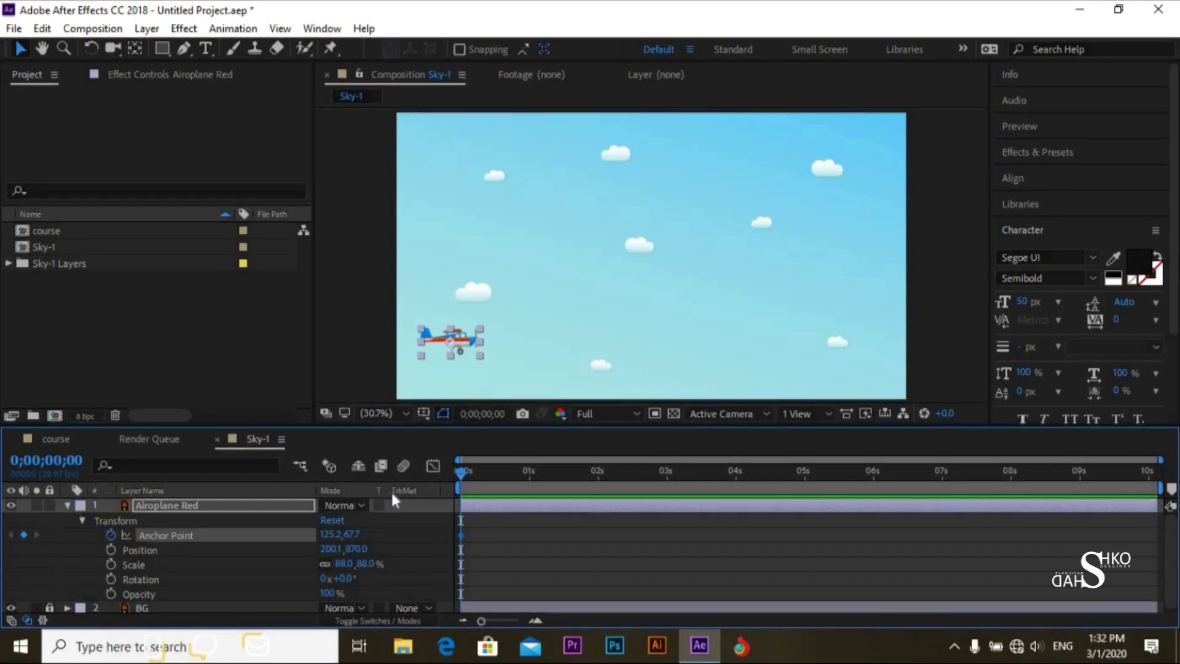
left_click(115, 535)
Enable Position keyframing for the Airoplane Red layer at 0 seconds.
left_click(112, 550)
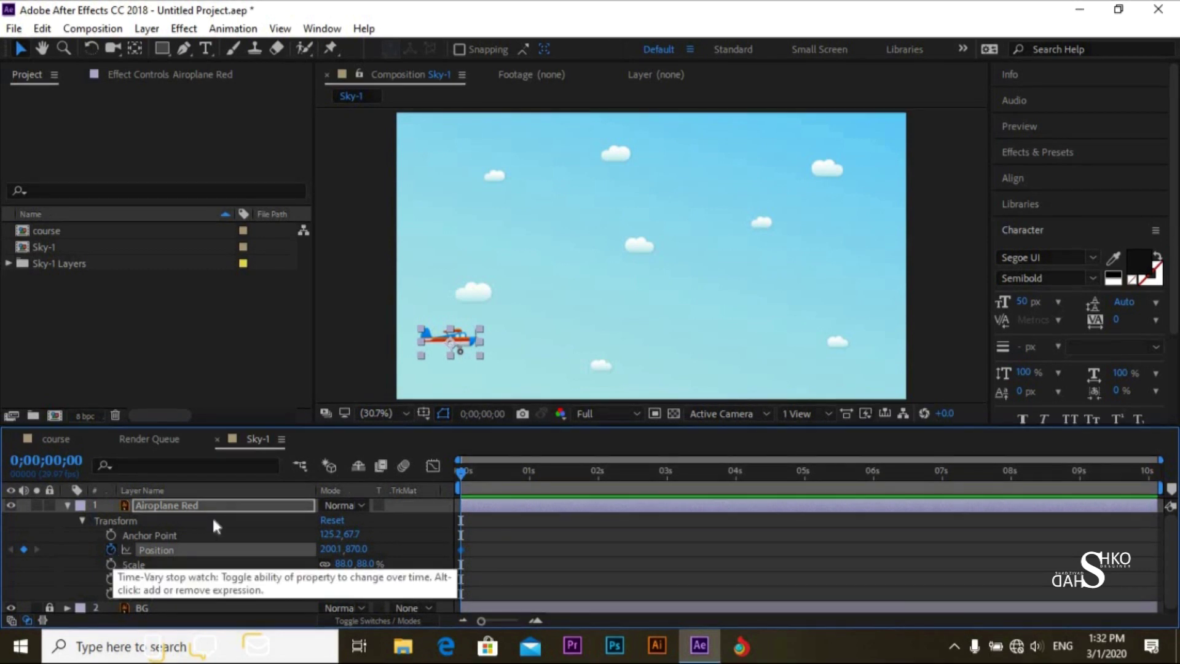
mouse_move(464, 475)
left_mouse_down()
mouse_move(497, 478)
mouse_move(454, 480)
left_mouse_up()
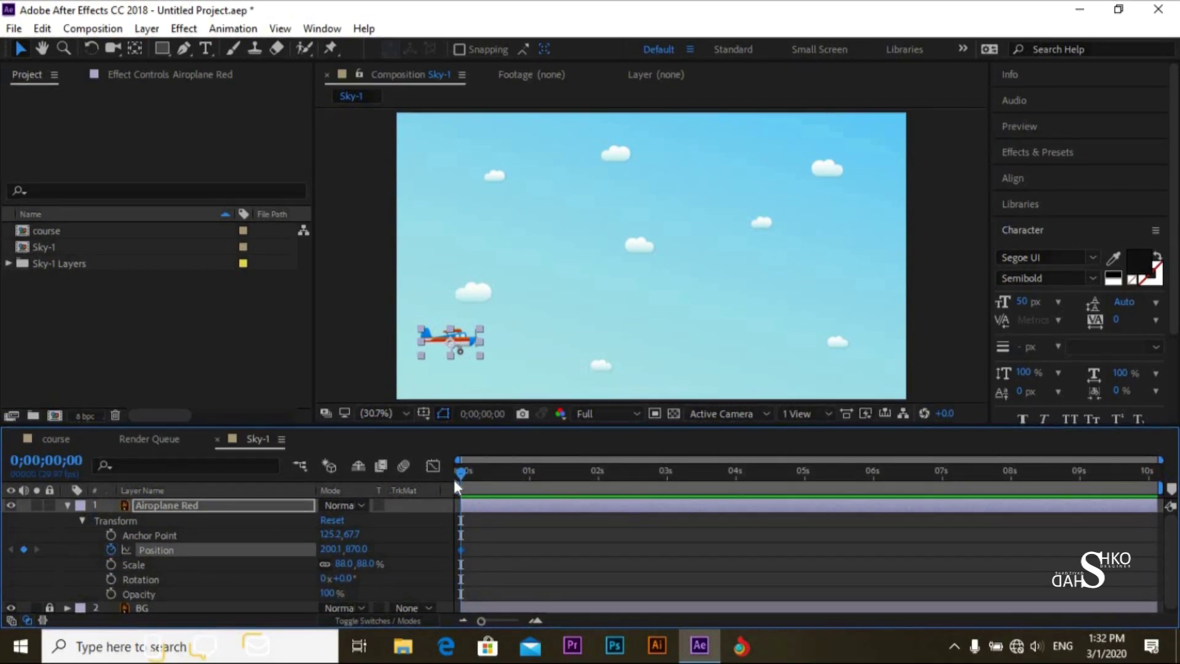
left_click(952, 271)
left_click(771, 534)
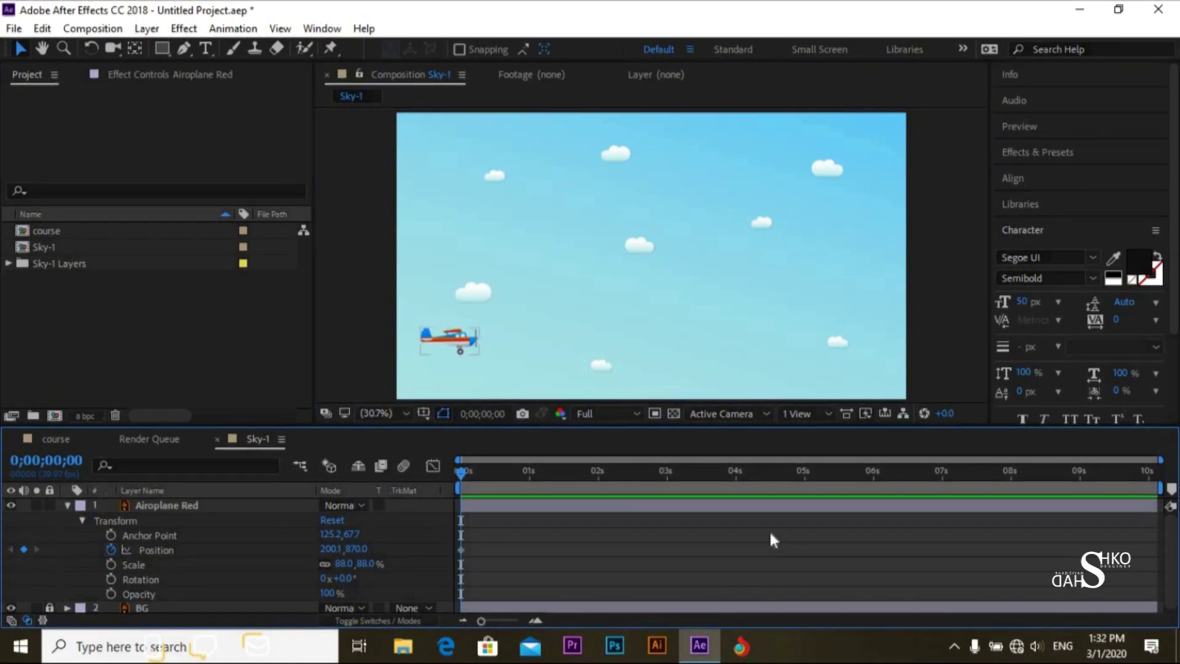
left_click(962, 312)
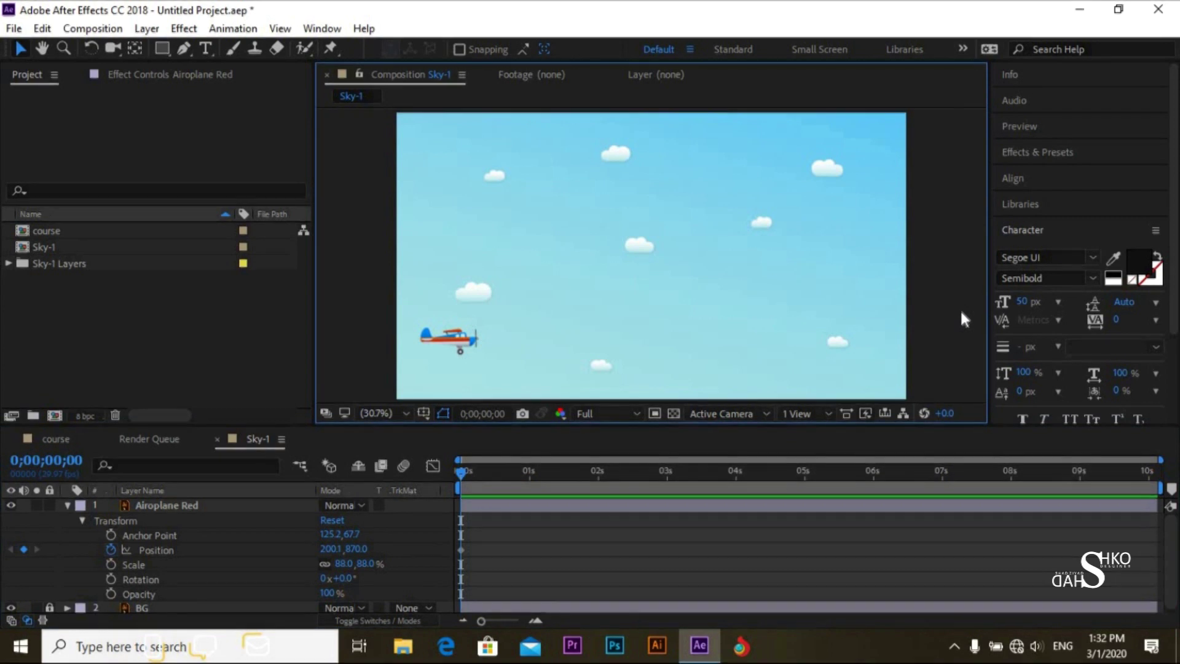
left_click(759, 533)
left_click(937, 337)
left_click(714, 582)
left_click_drag(462, 473, 530, 475)
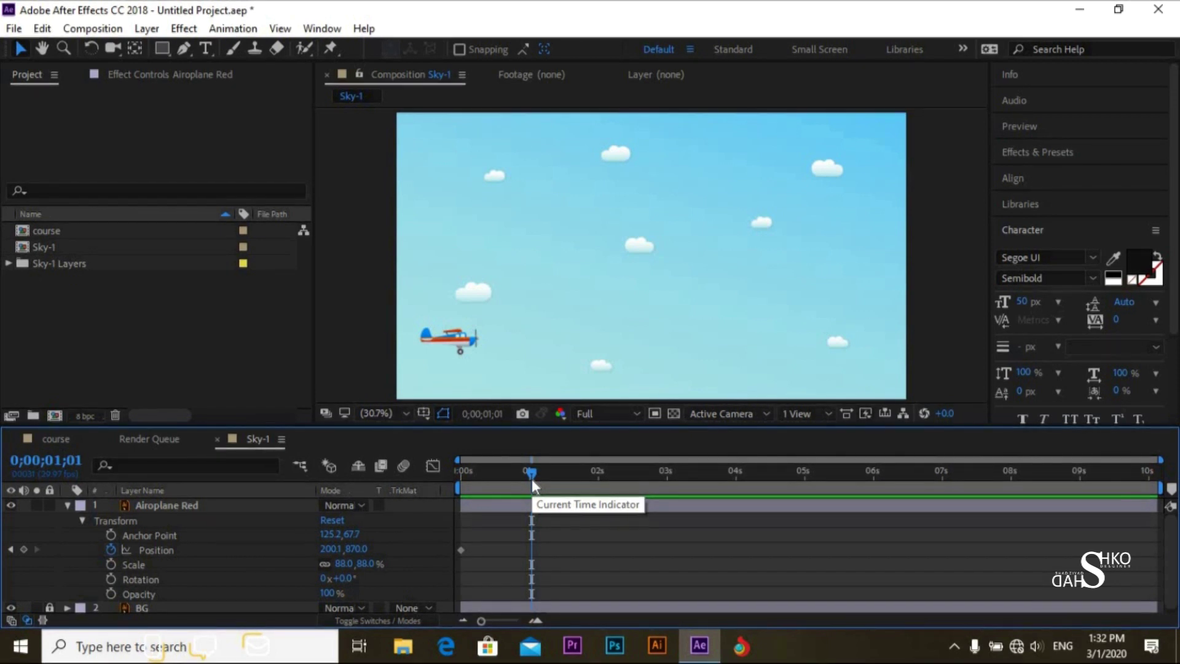
left_click_drag(532, 478, 445, 474)
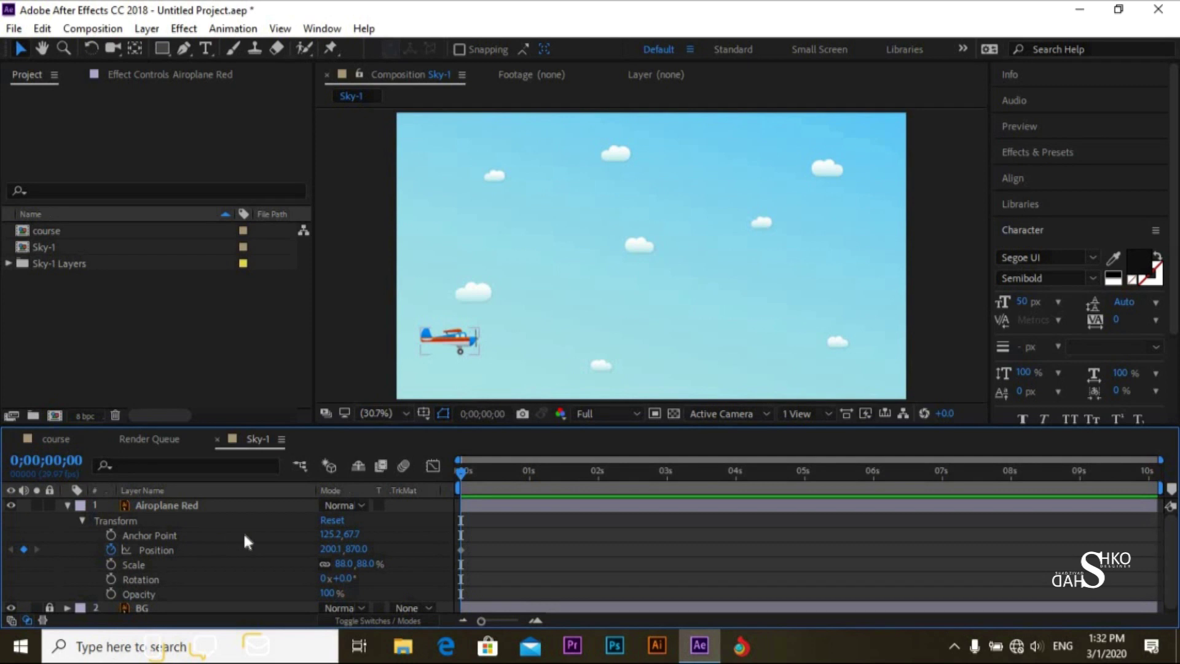
Set the airplane's Position to -199.9, 870.0 at 0 seconds and to 896.1, 870.0 at 1 second.
left_click_drag(326, 548, 3, 574)
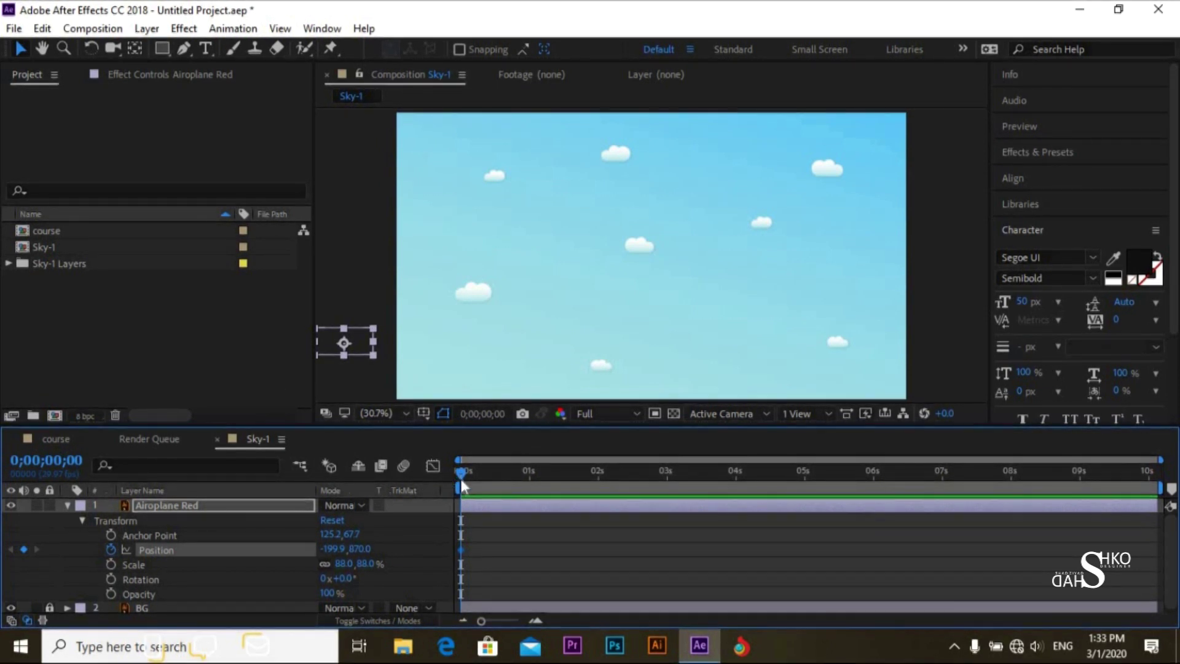
left_click_drag(482, 478, 532, 483)
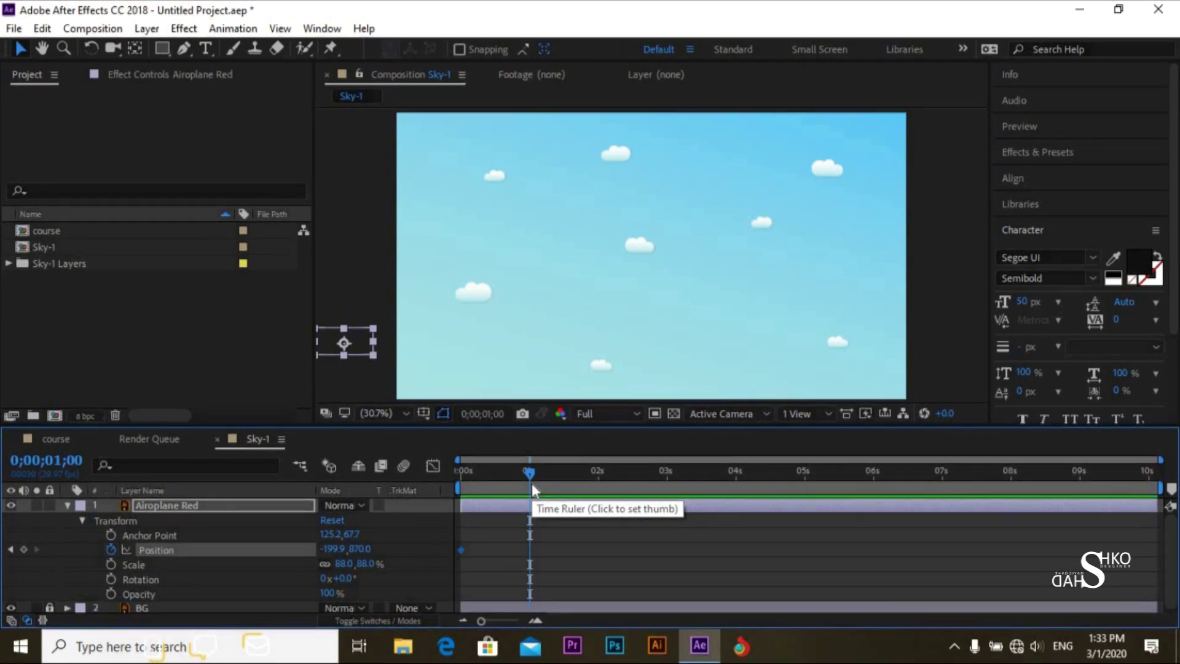
left_click_drag(344, 548, 1177, 449)
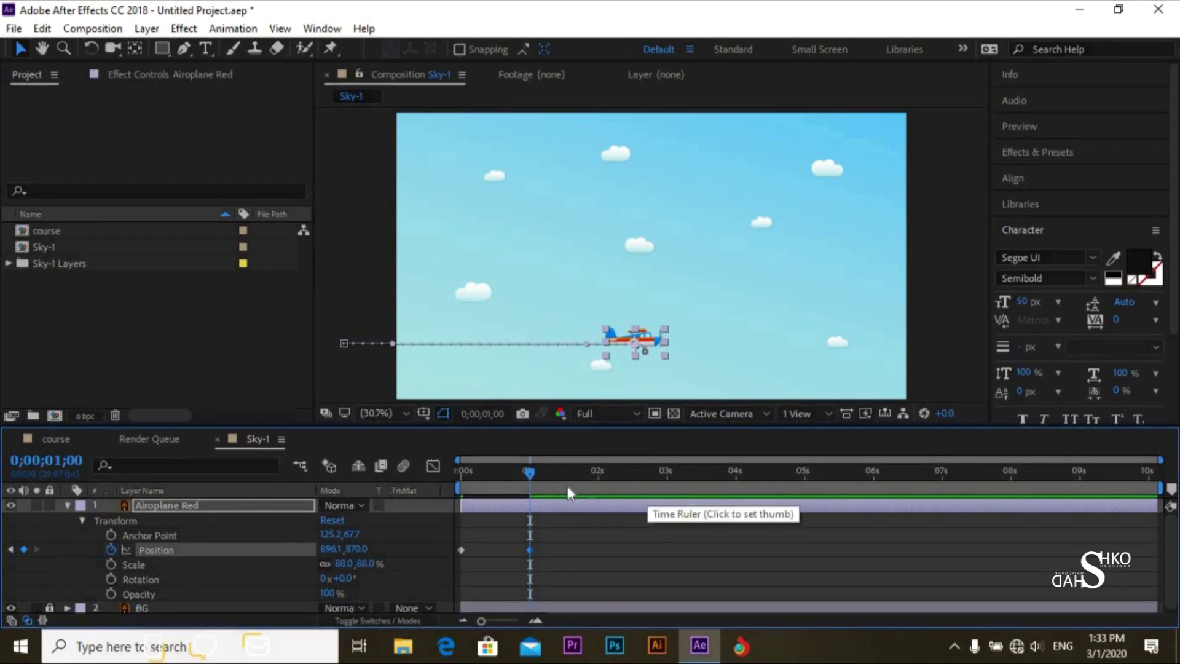
Keyframe the airplane's Position at about 1378, 522 at 2 seconds and about 828, 255 at 3 seconds.
left_click_drag(536, 475, 603, 480)
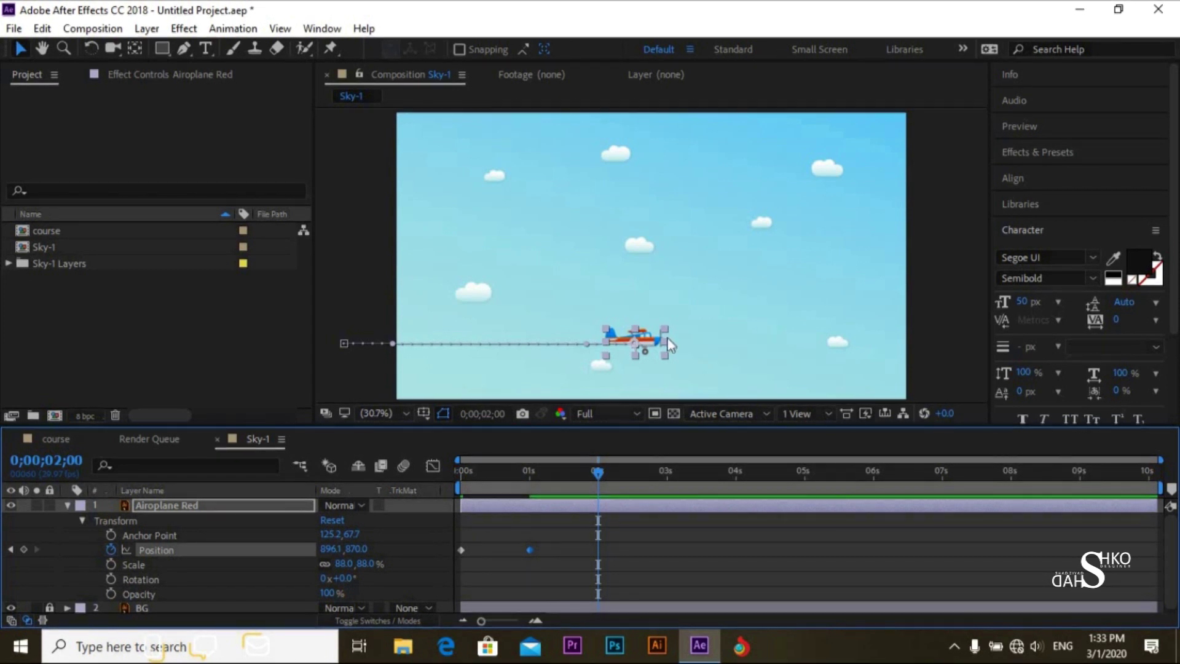
left_click_drag(651, 338, 780, 246)
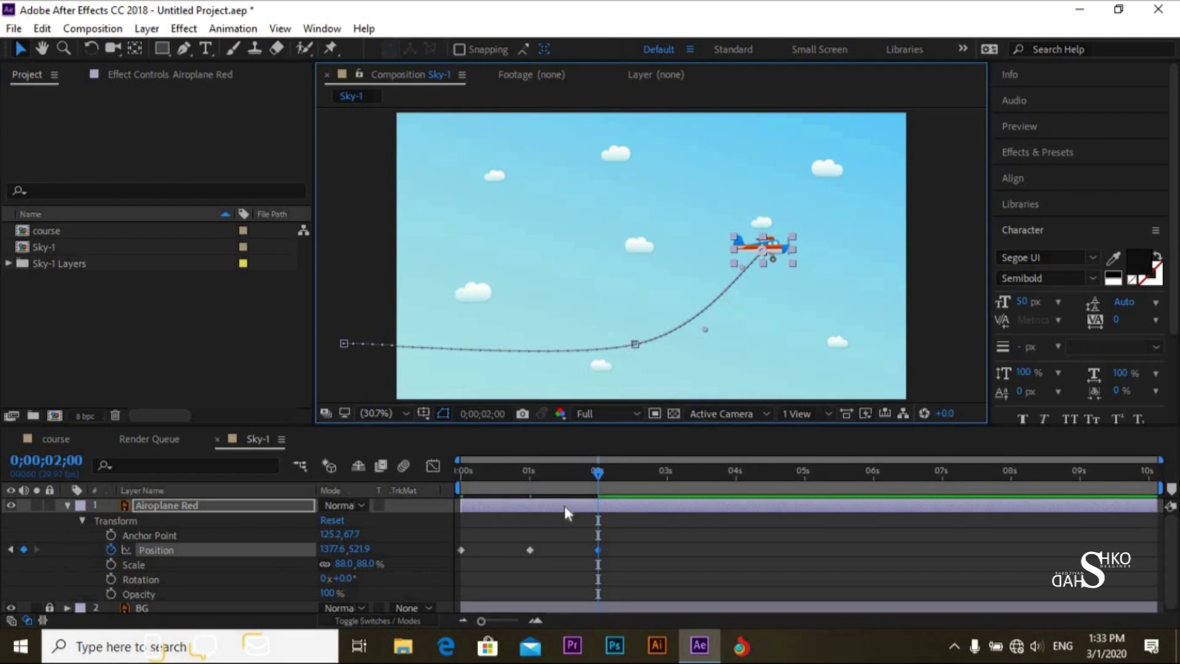
left_click_drag(598, 474, 666, 476)
left_click_drag(777, 244, 632, 173)
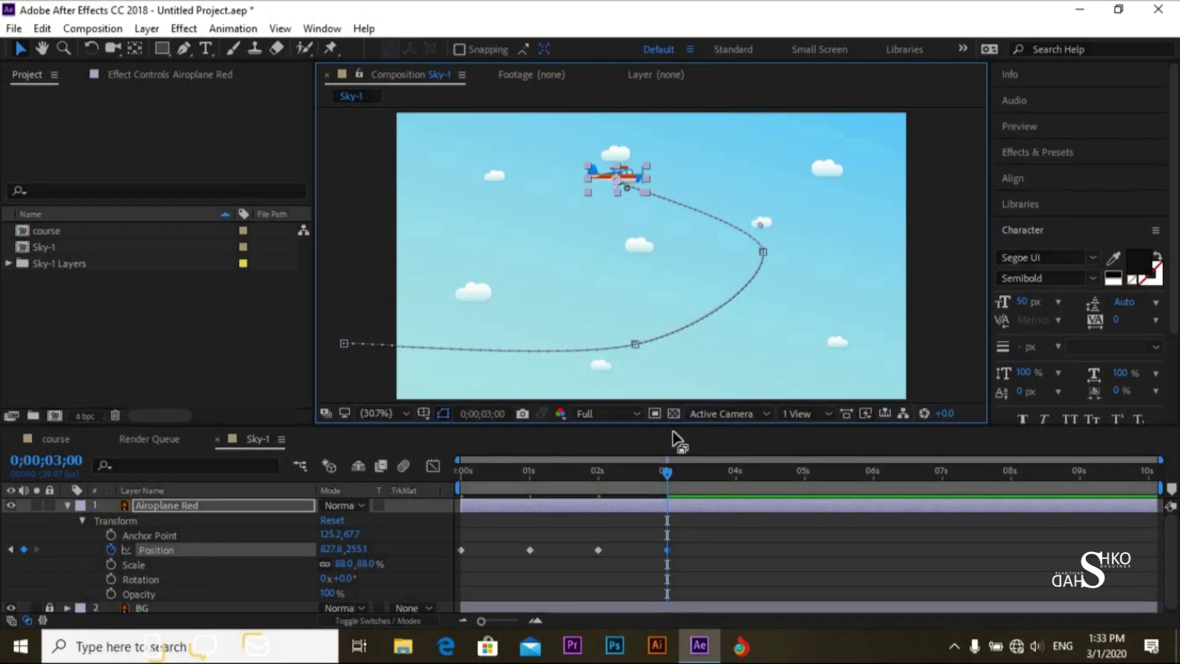
Keyframe the airplane's Position at about 447, 639 at 4 seconds and about 1225, 834 at 5 seconds.
left_click_drag(668, 472, 692, 472)
left_click(736, 474)
left_click(737, 473)
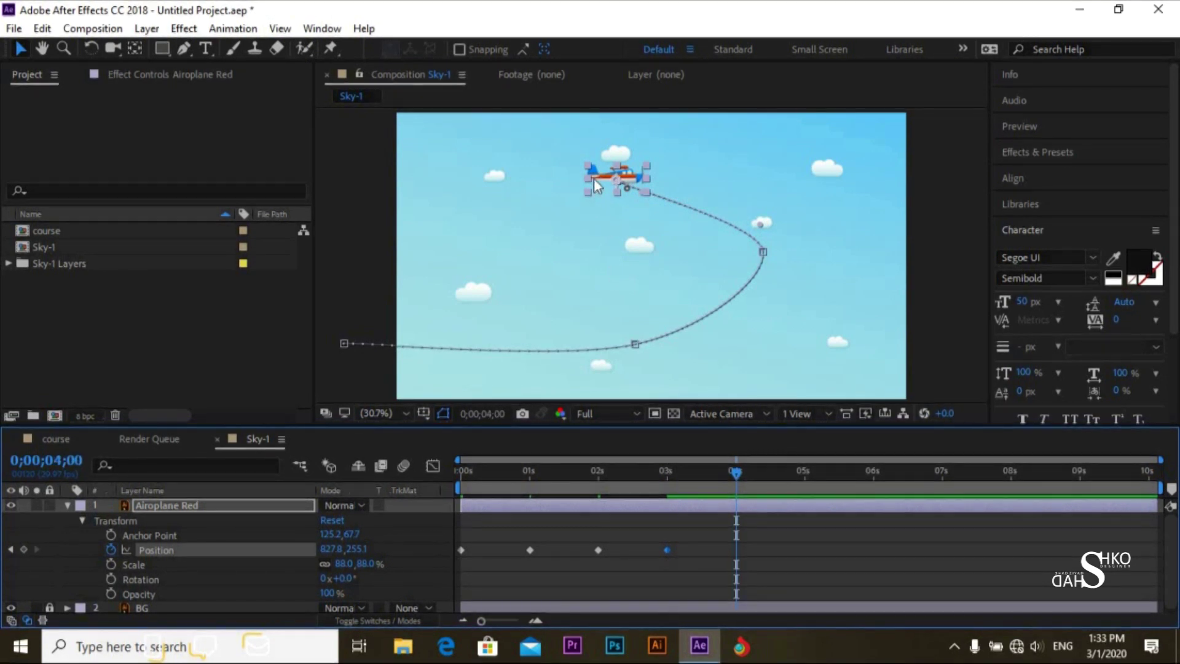
left_click_drag(595, 177, 495, 279)
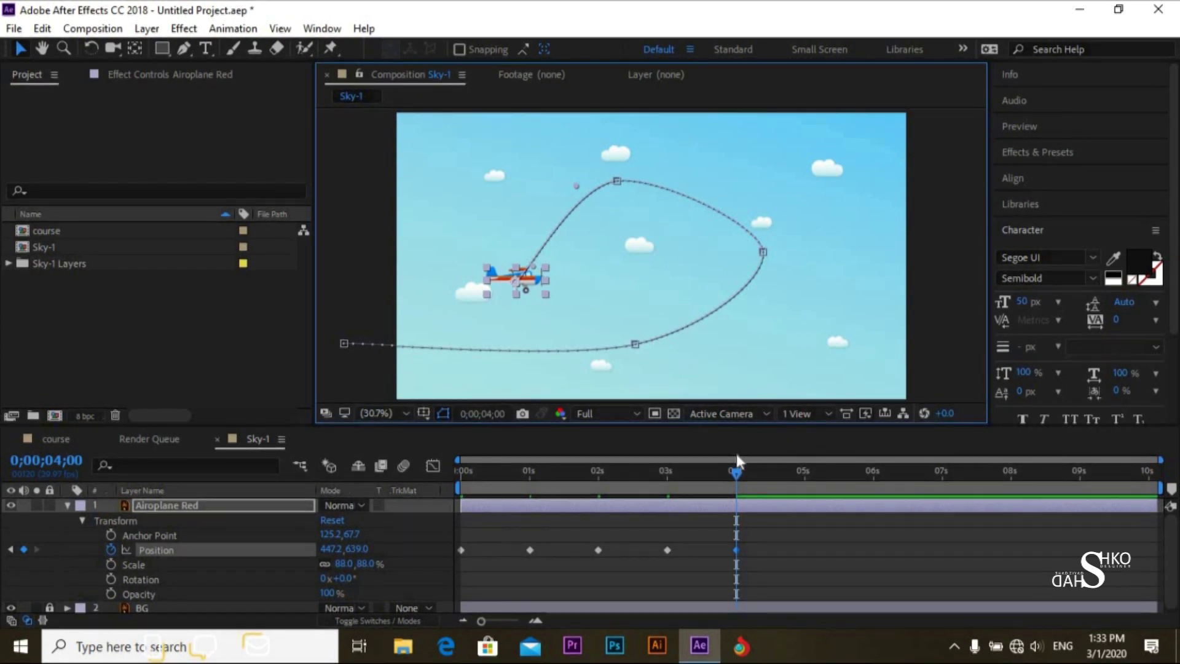
left_click_drag(736, 471, 805, 477)
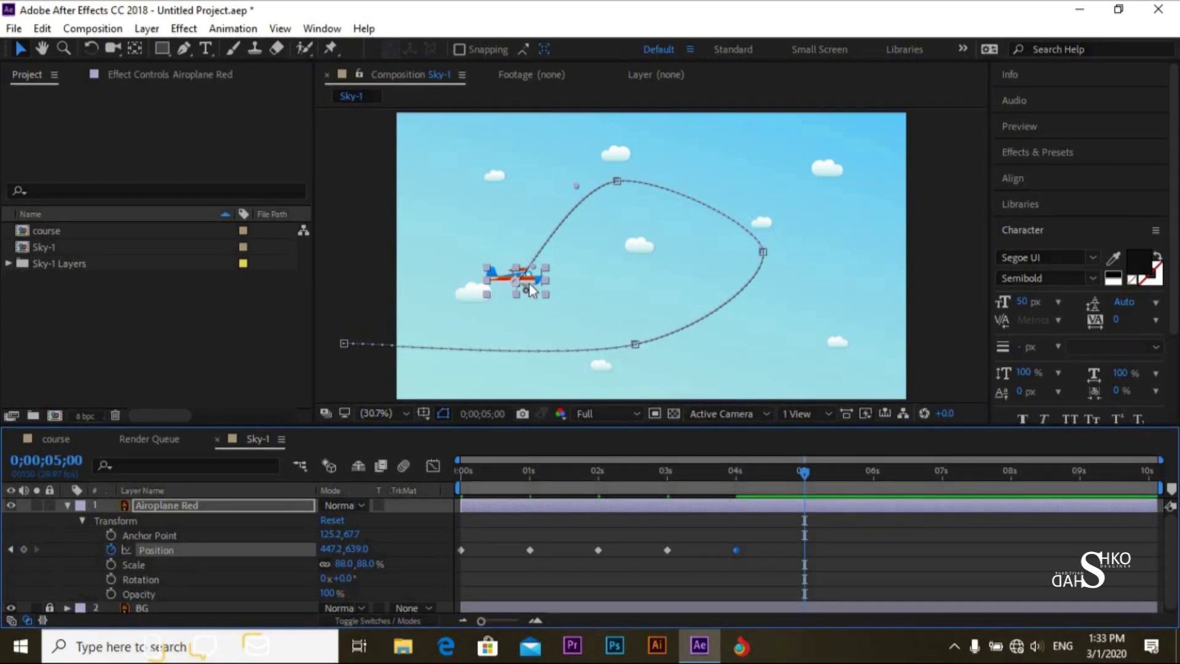
left_click_drag(532, 279, 733, 330)
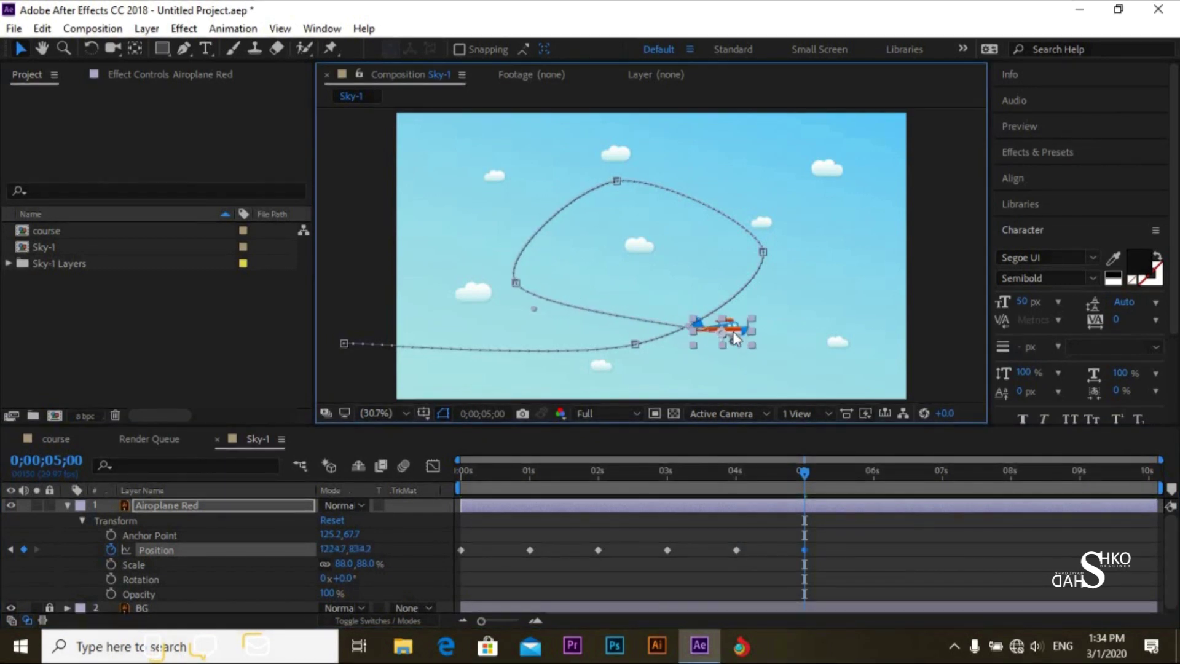
Keyframe the airplane's Position at about 2116, 893 at 6 seconds so it exits past the right edge of the composition.
left_click_drag(804, 471, 872, 477)
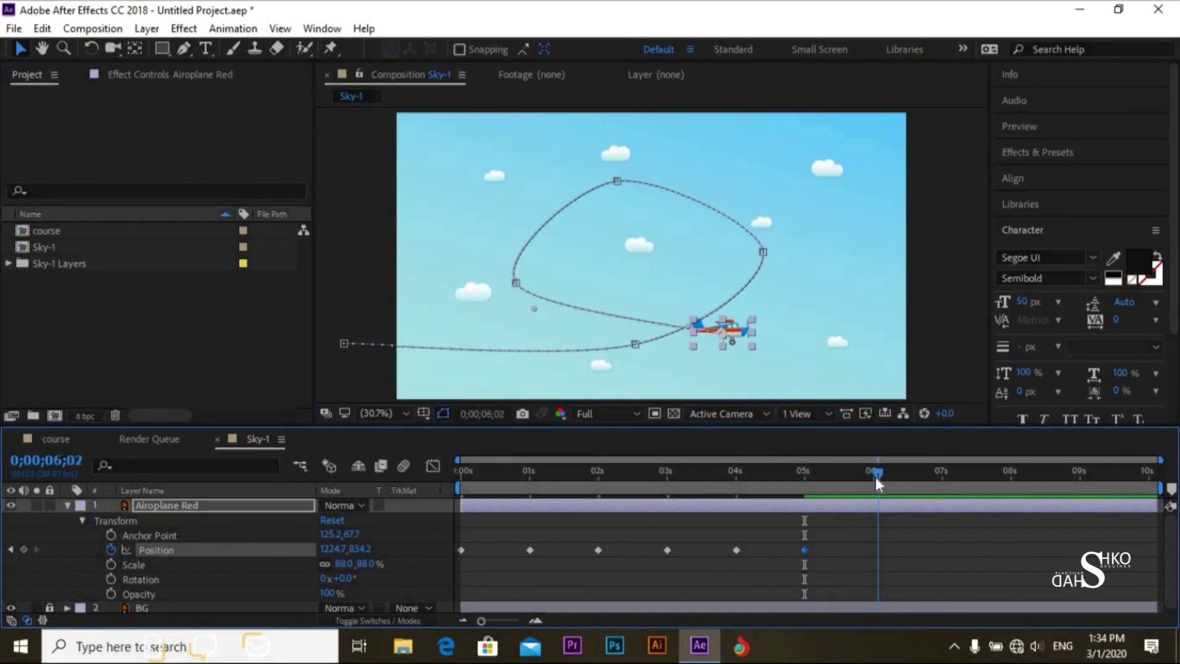
left_click(873, 477)
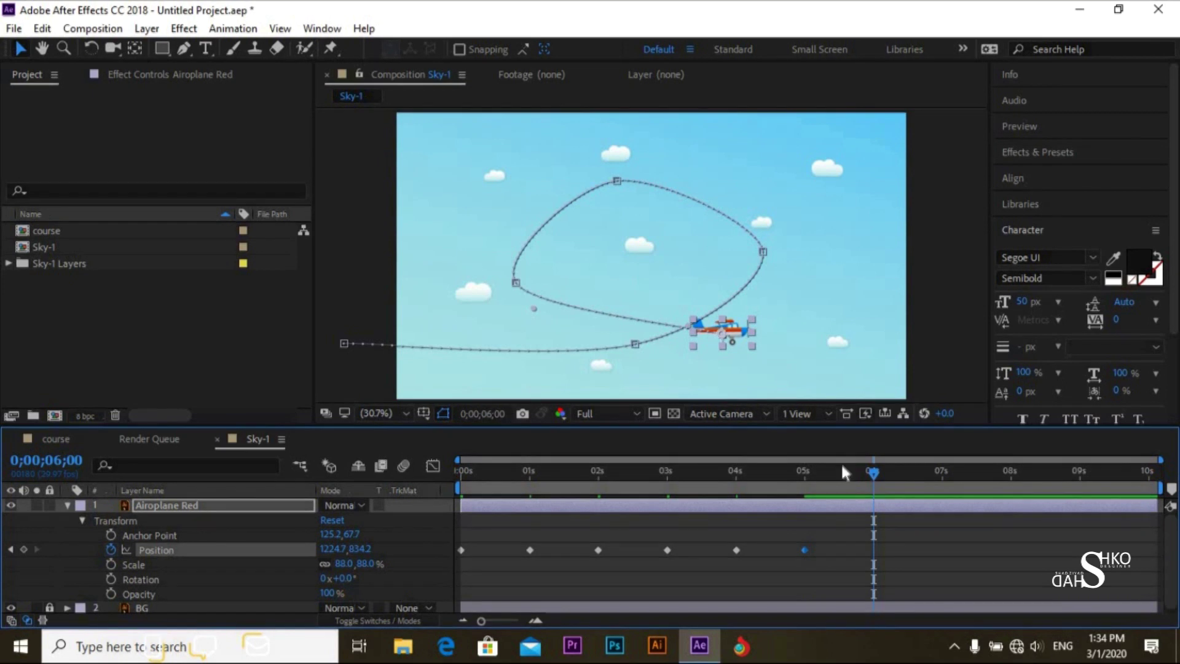
left_click_drag(740, 334, 977, 356)
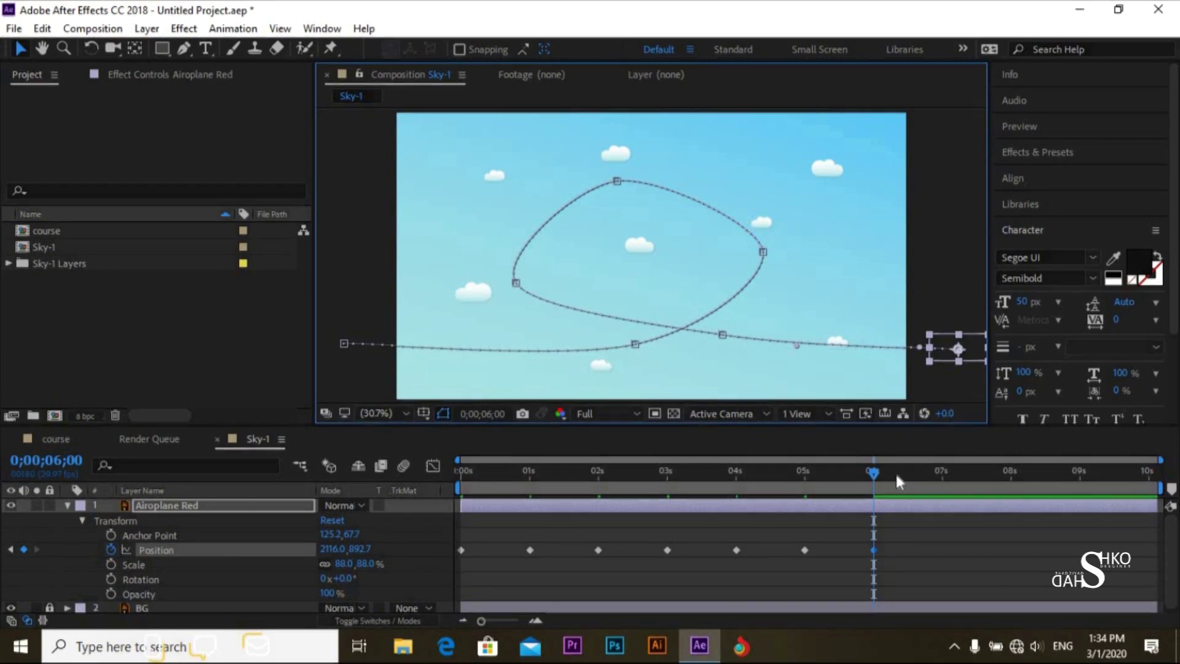
Scrub through the airplane's flight between 0 and 6 seconds and play the animation back from the start.
left_click_drag(866, 480, 395, 545)
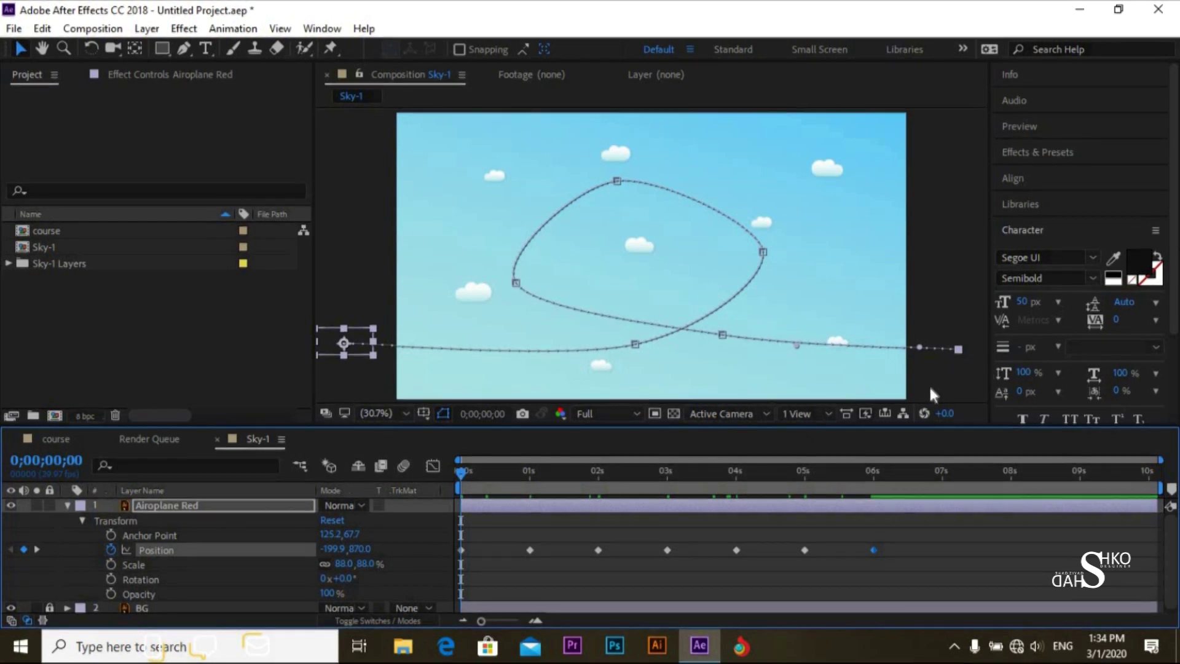
left_click_drag(459, 473, 874, 496)
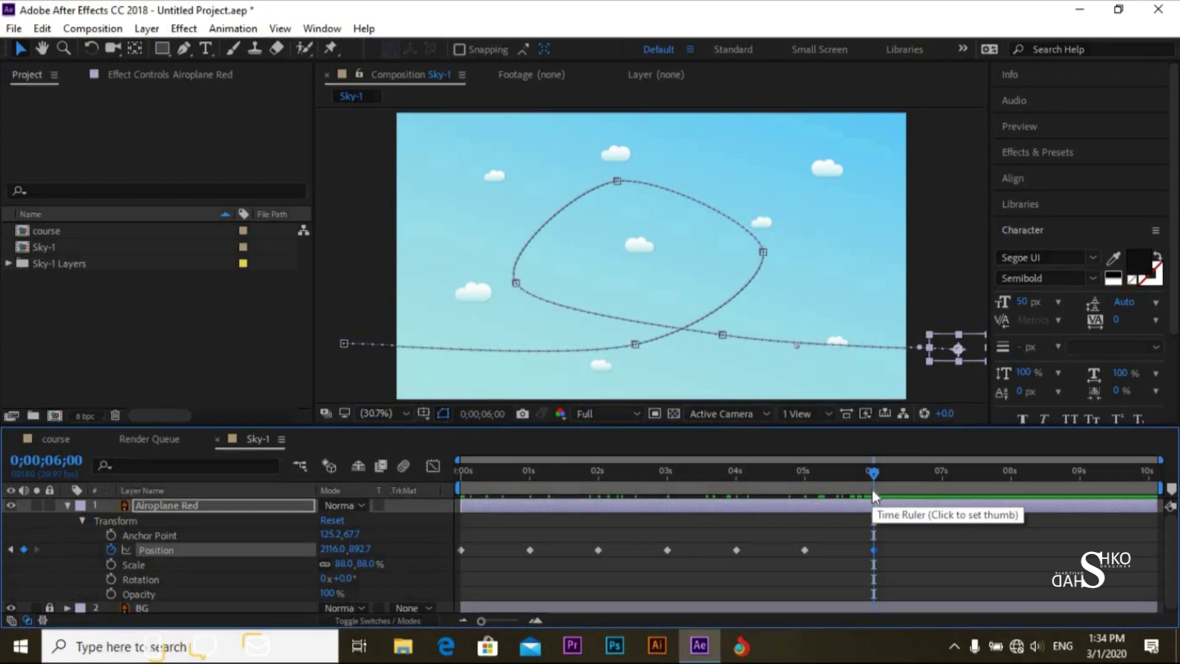
left_click_drag(873, 477, 417, 484)
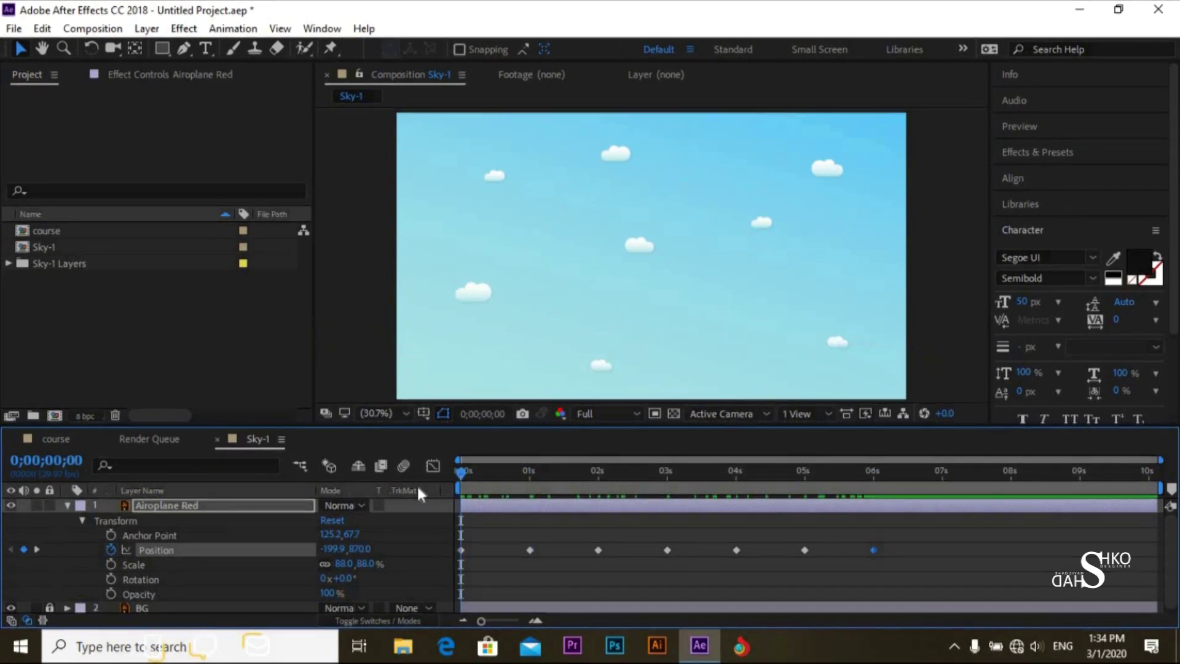
key("space")
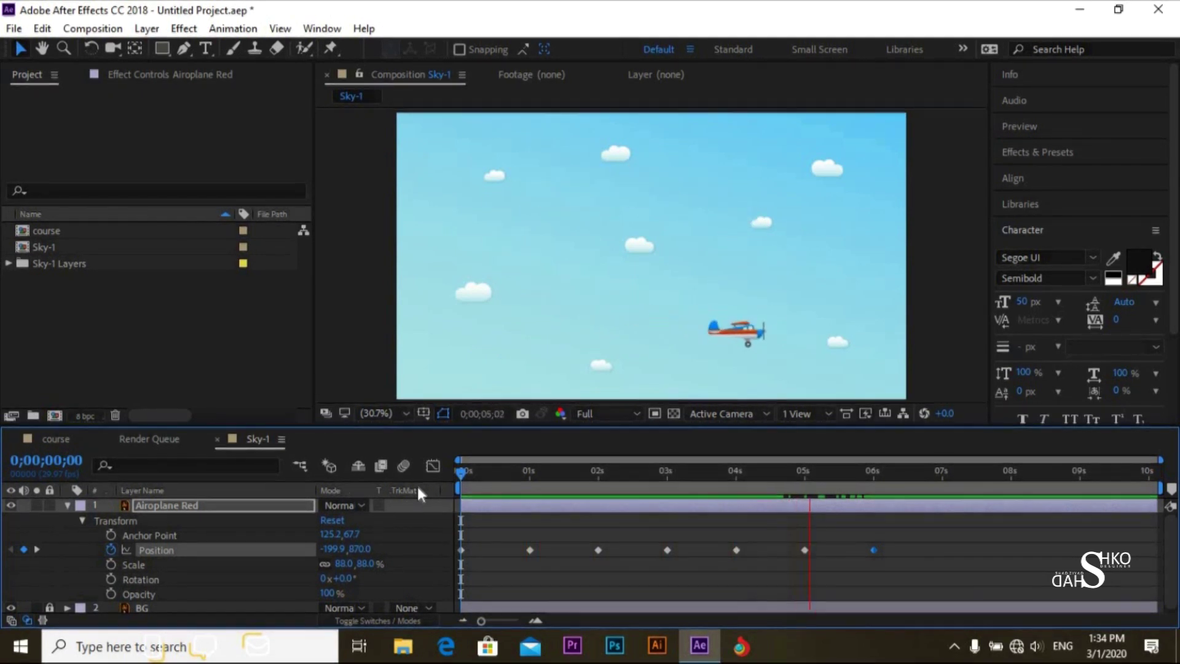
key("space")
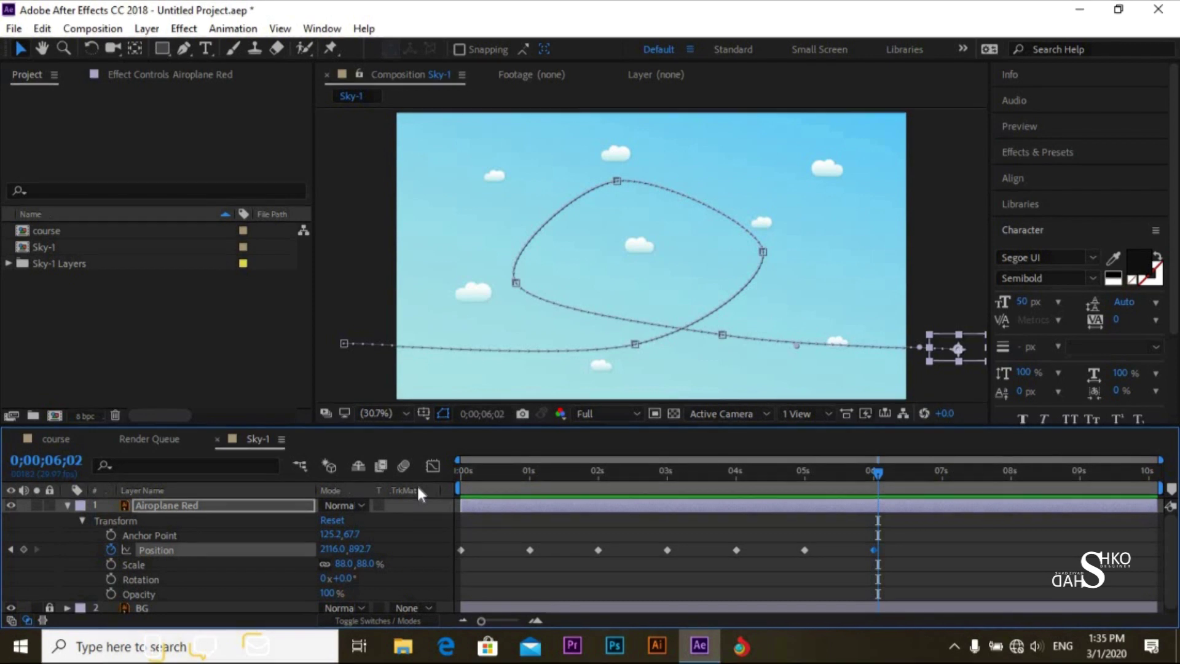
Set the Airoplane Red layer's Auto-Orientation to Orient Along Path and preview the flight from 0 seconds.
left_click_drag(878, 472, 447, 499)
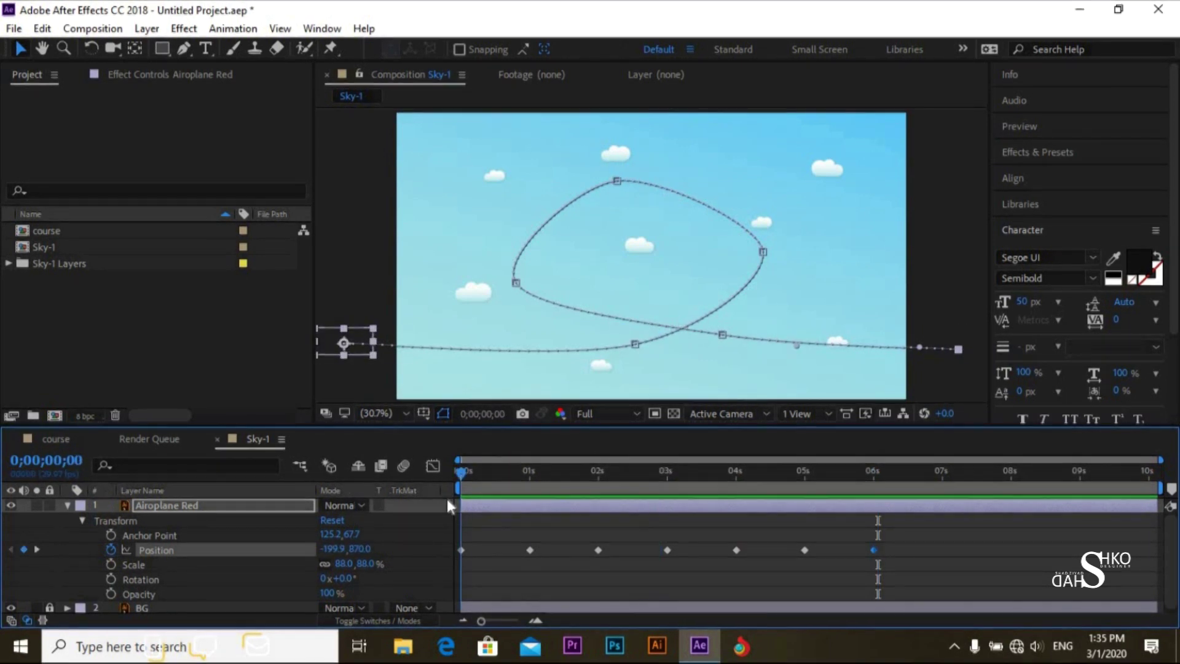
left_click(67, 504)
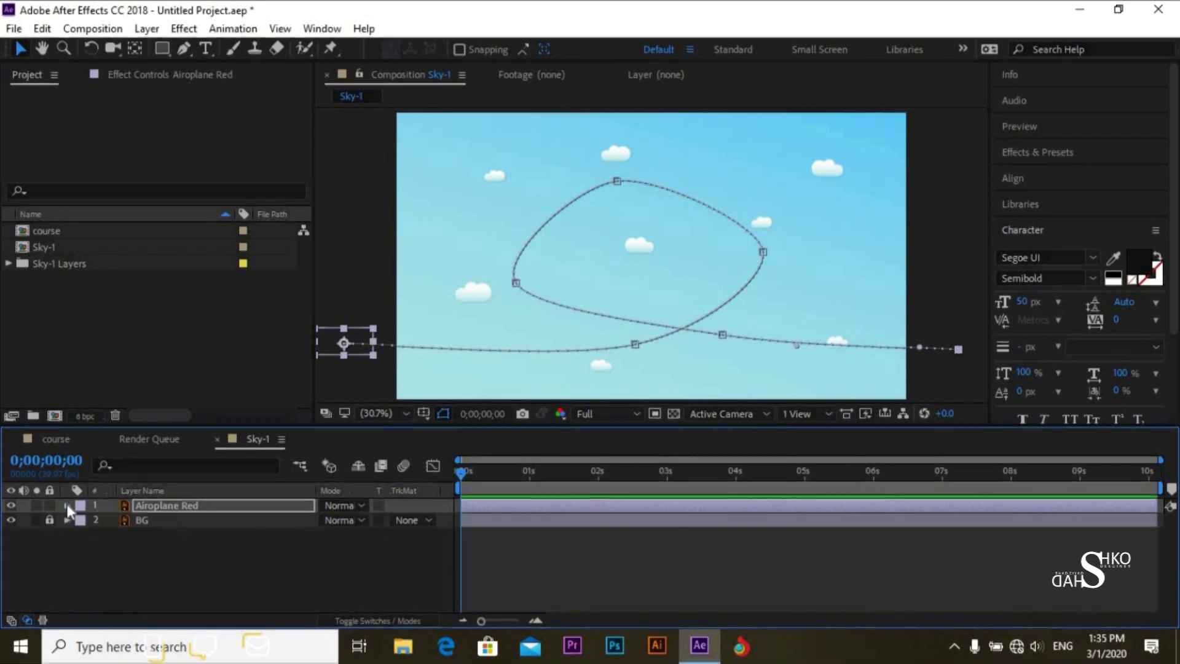
right_click(208, 500)
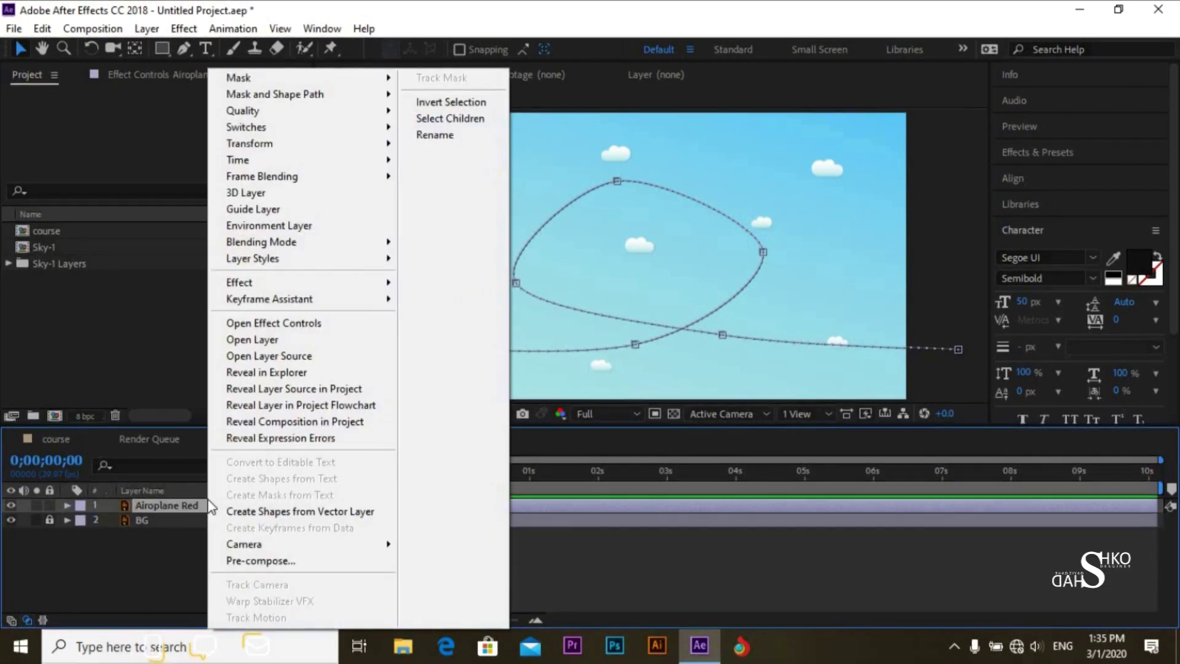
mouse_move(296, 146)
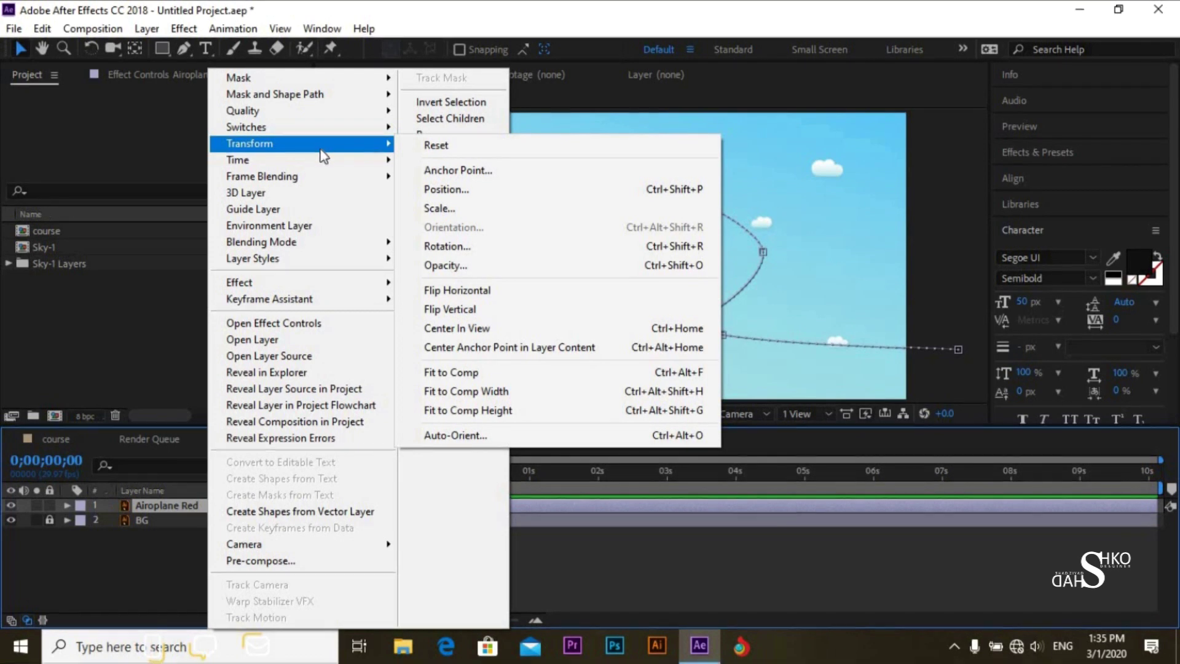
left_click(462, 440)
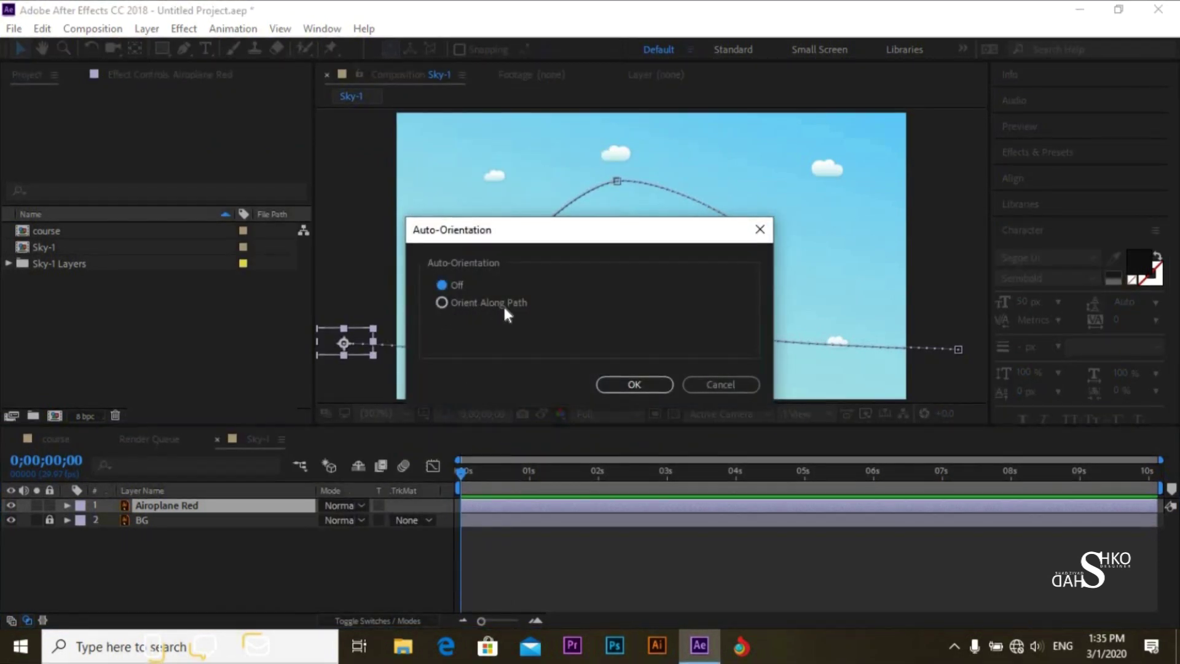
left_click(440, 301)
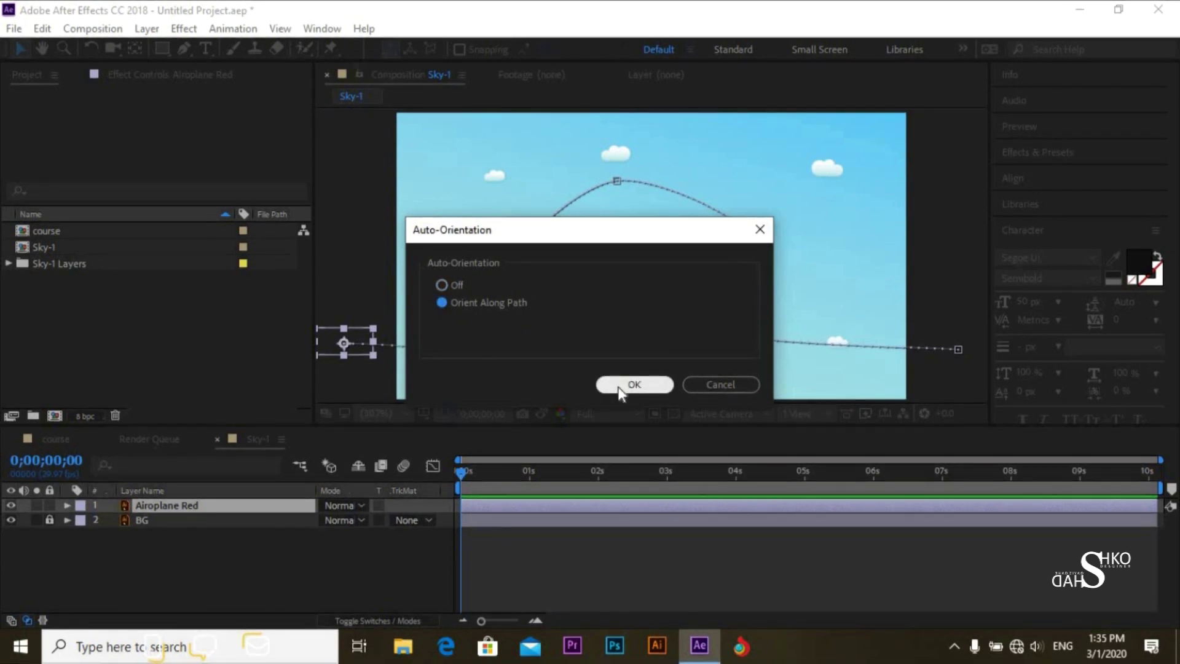
left_click(619, 389)
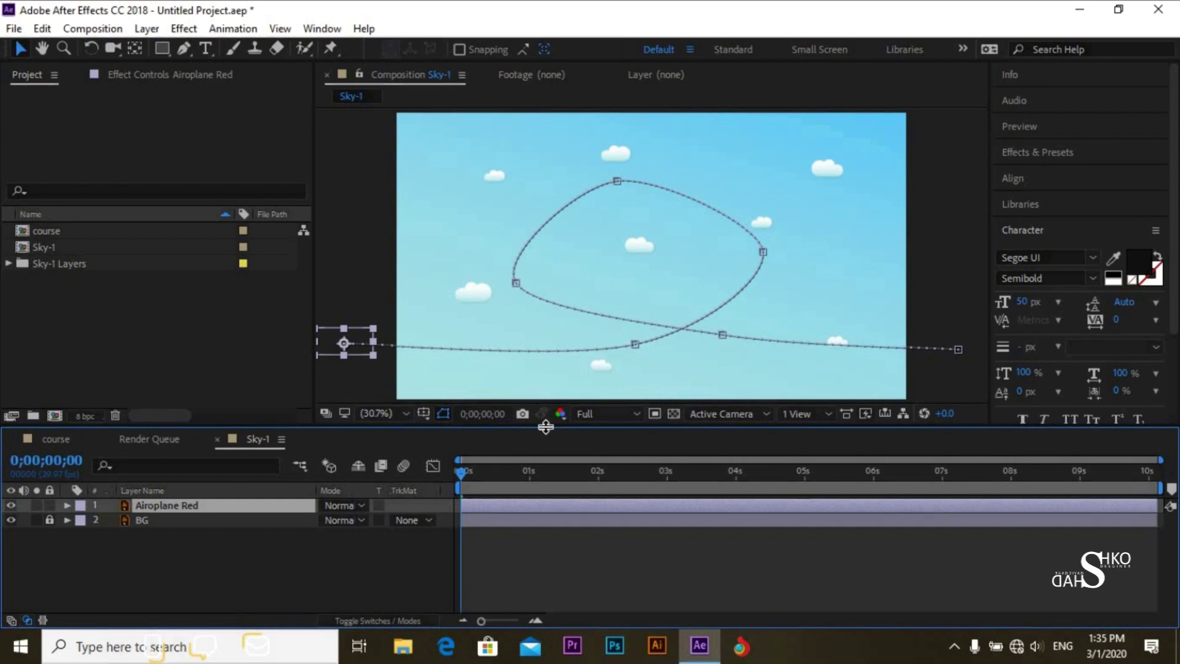
key("space")
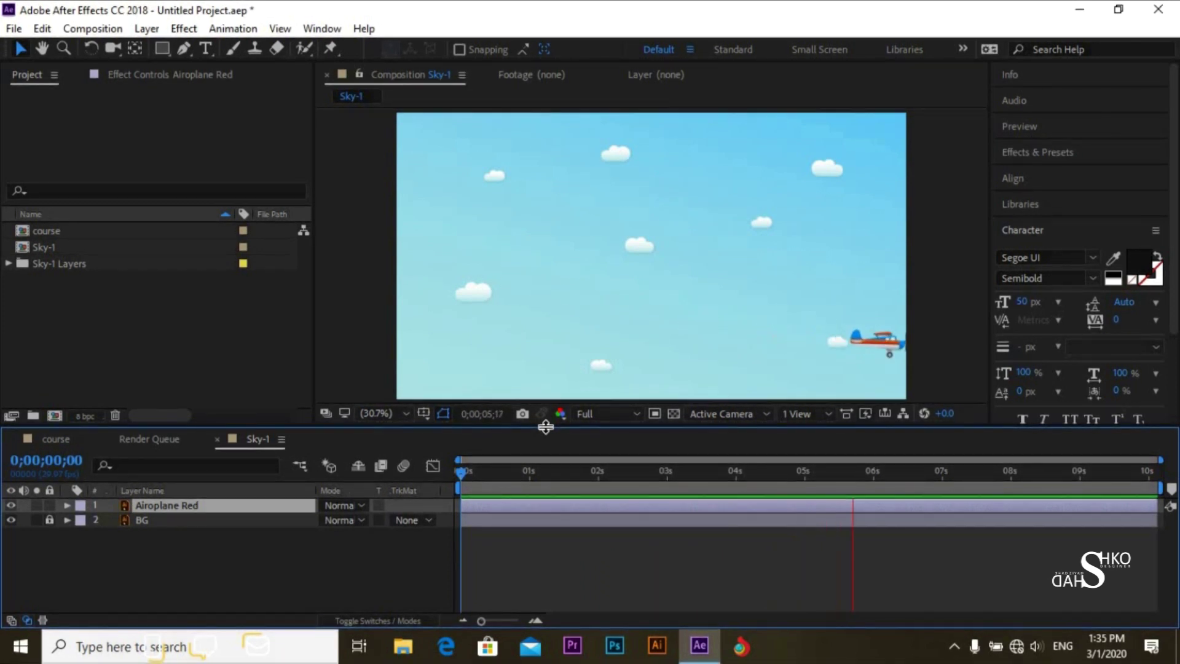
key("space")
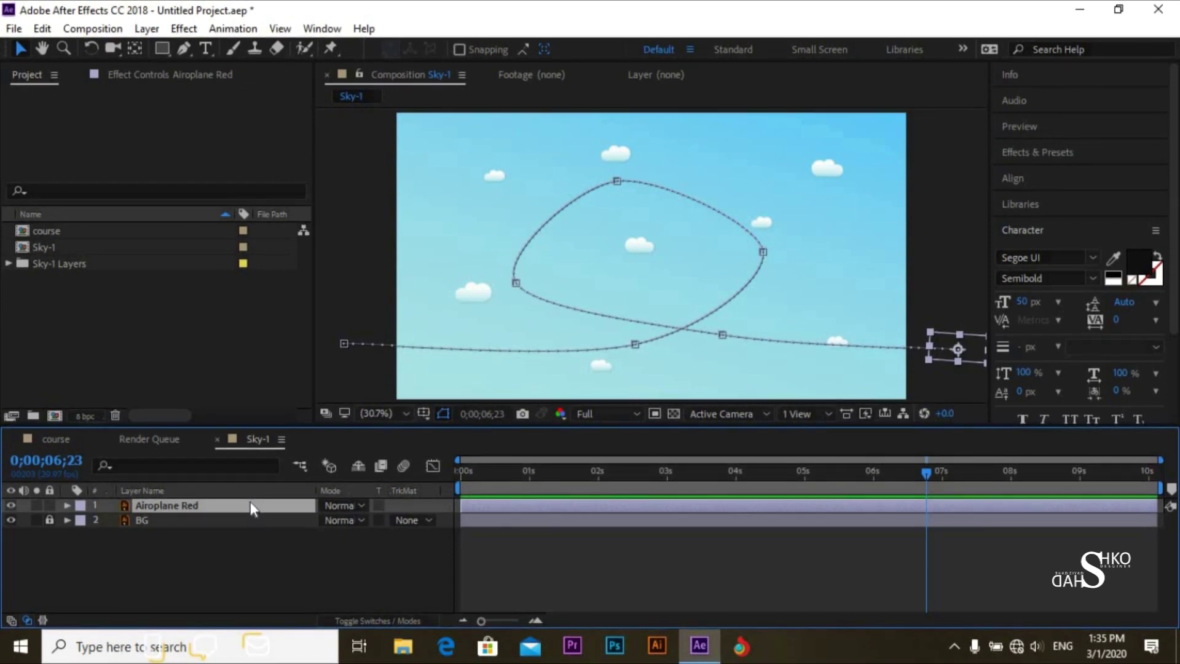
Show the airplane's Position keyframes, steepen the motion path's curve at the 4-second point, and move that point left and slightly up.
key("p")
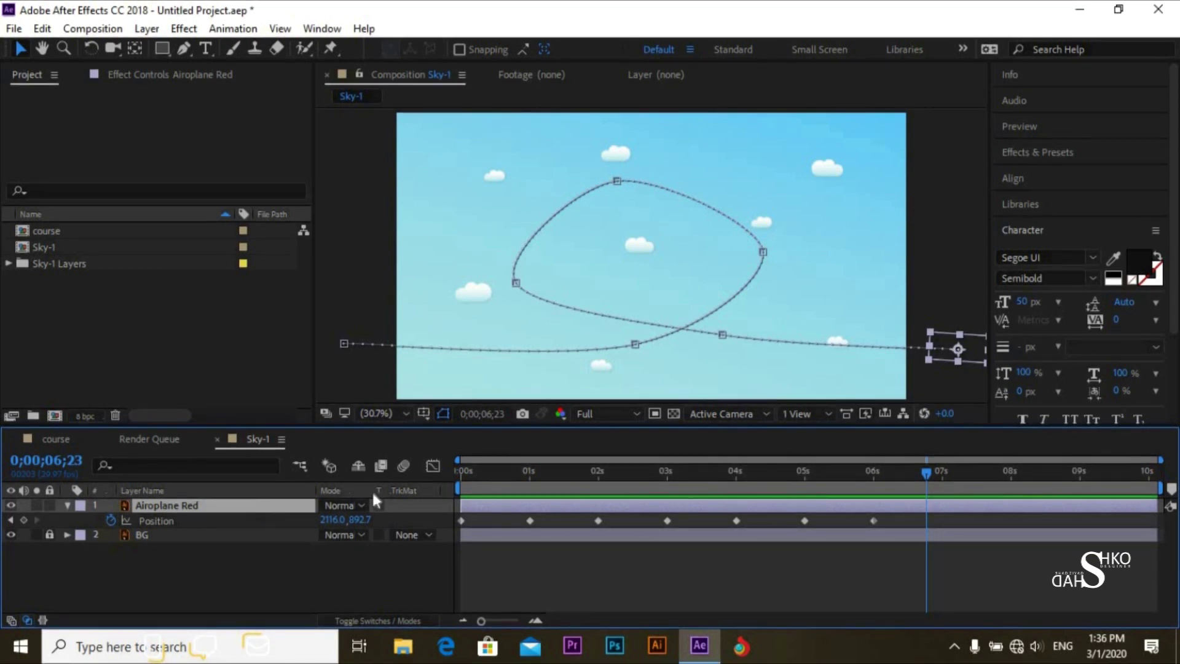
left_click_drag(920, 466, 452, 481)
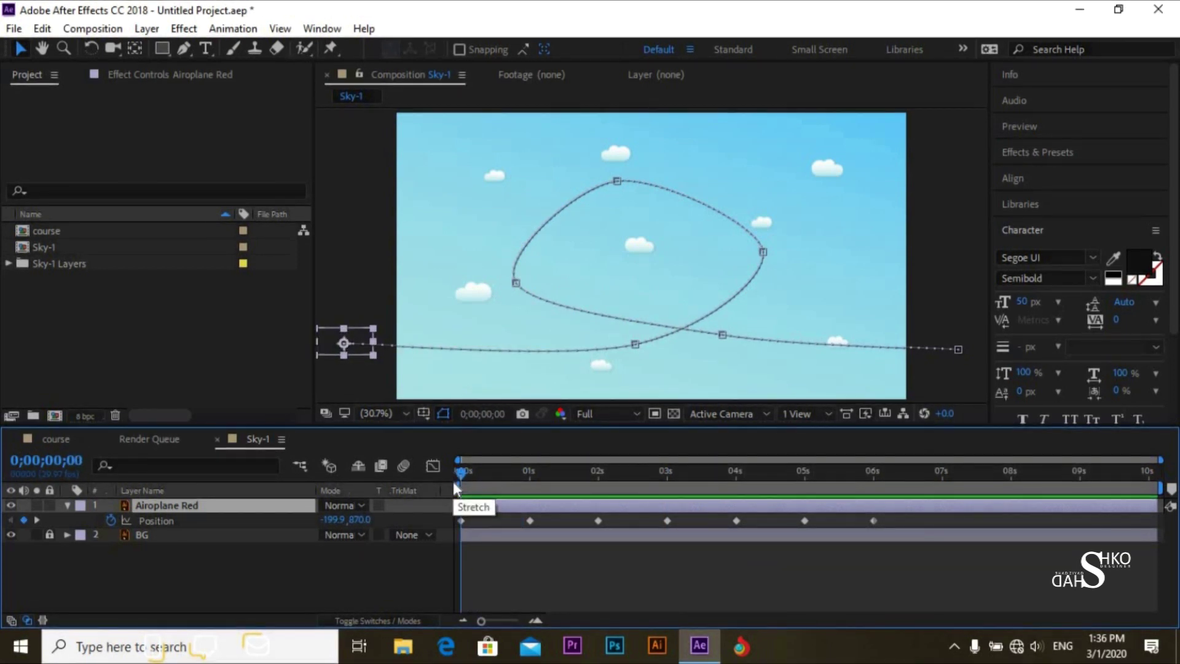
left_click(517, 285)
left_click(517, 286)
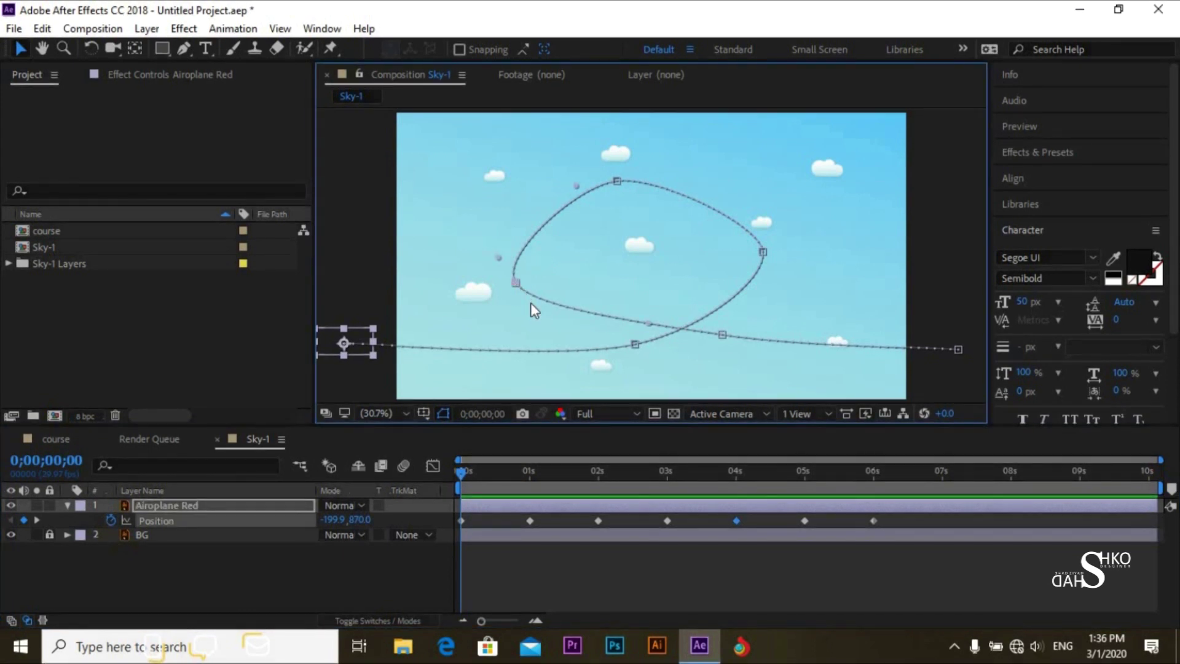
left_click_drag(515, 283, 541, 327)
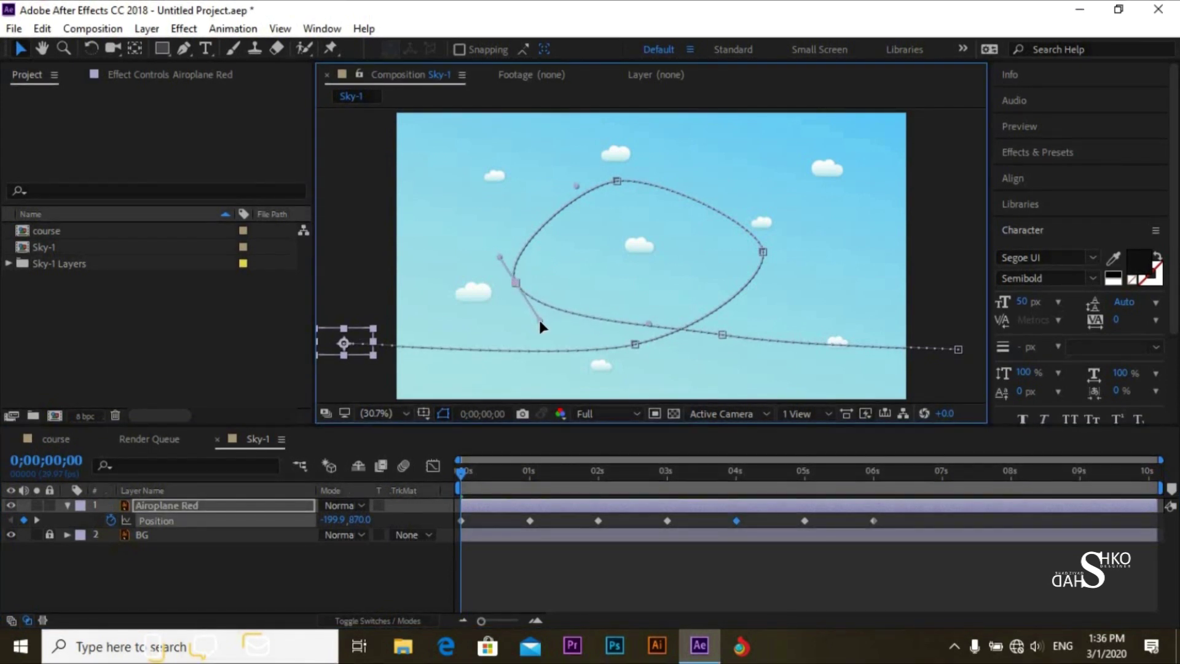
left_click_drag(516, 283, 478, 269)
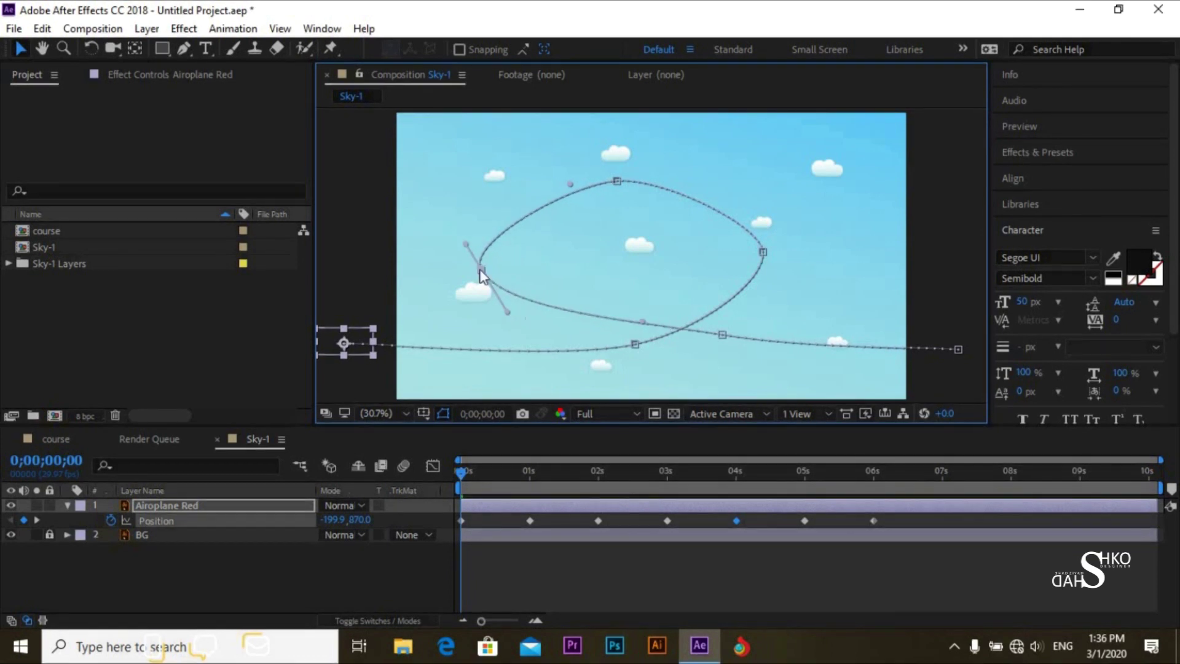
Widen the flight loop by moving the motion path's 2-second point slightly to the right.
left_click(617, 180)
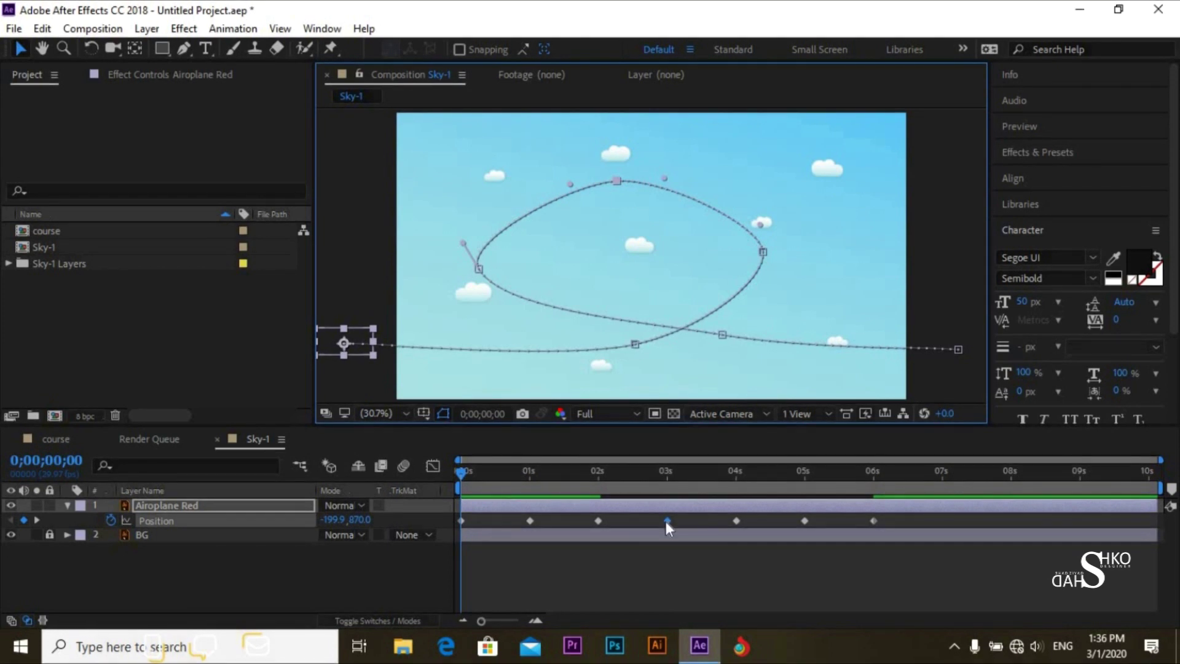
left_click(762, 251)
left_click_drag(762, 251, 791, 252)
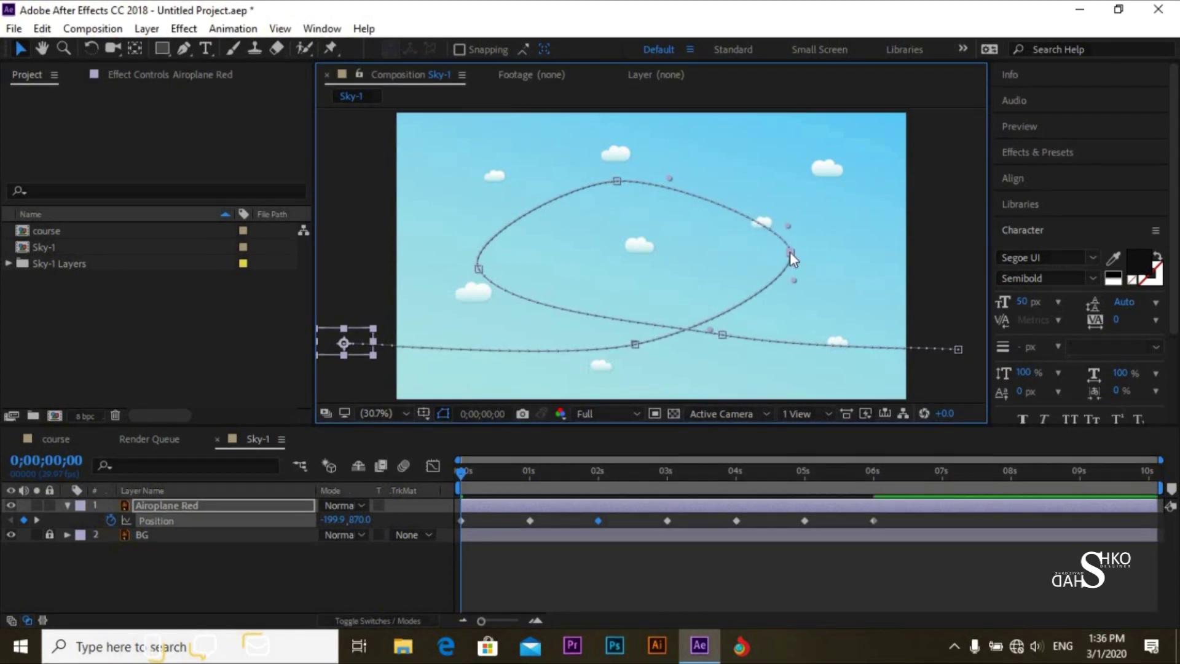
Raise the motion path's 3-second point to the cloud above it and lower the 5-second point below the path crossing.
left_click(615, 182)
left_click_drag(616, 164, 613, 152)
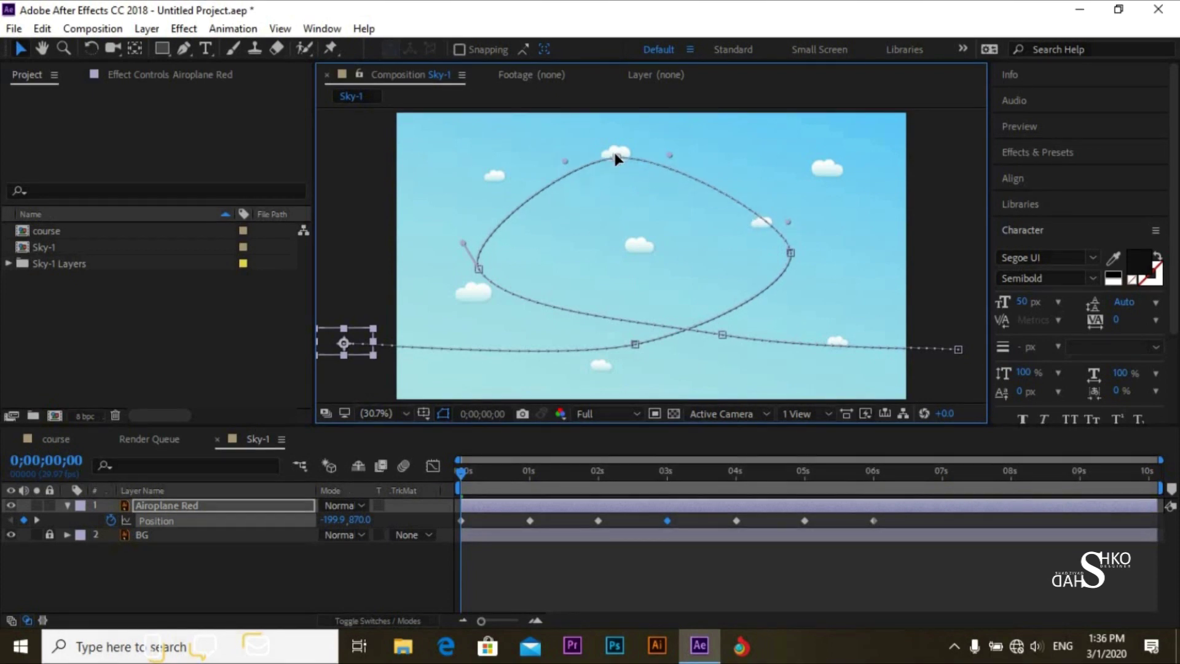
left_click(724, 335)
left_click_drag(719, 349, 716, 367)
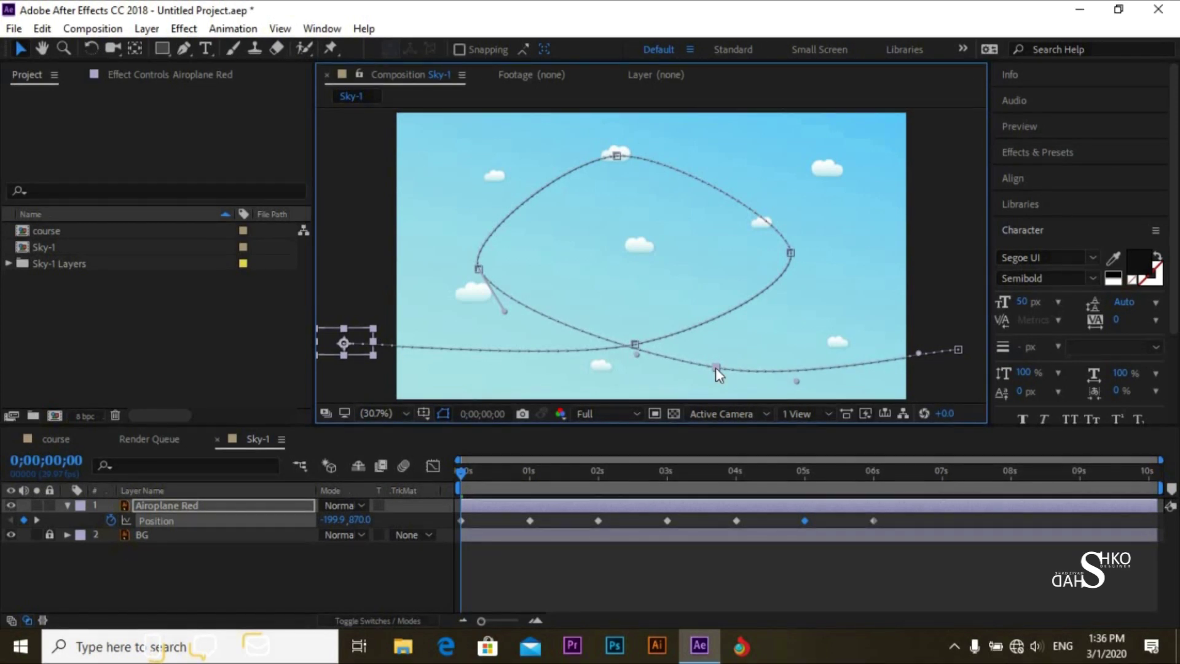
Deselect the airplane layer and play back the reshaped flight animation from the start.
left_click(558, 571)
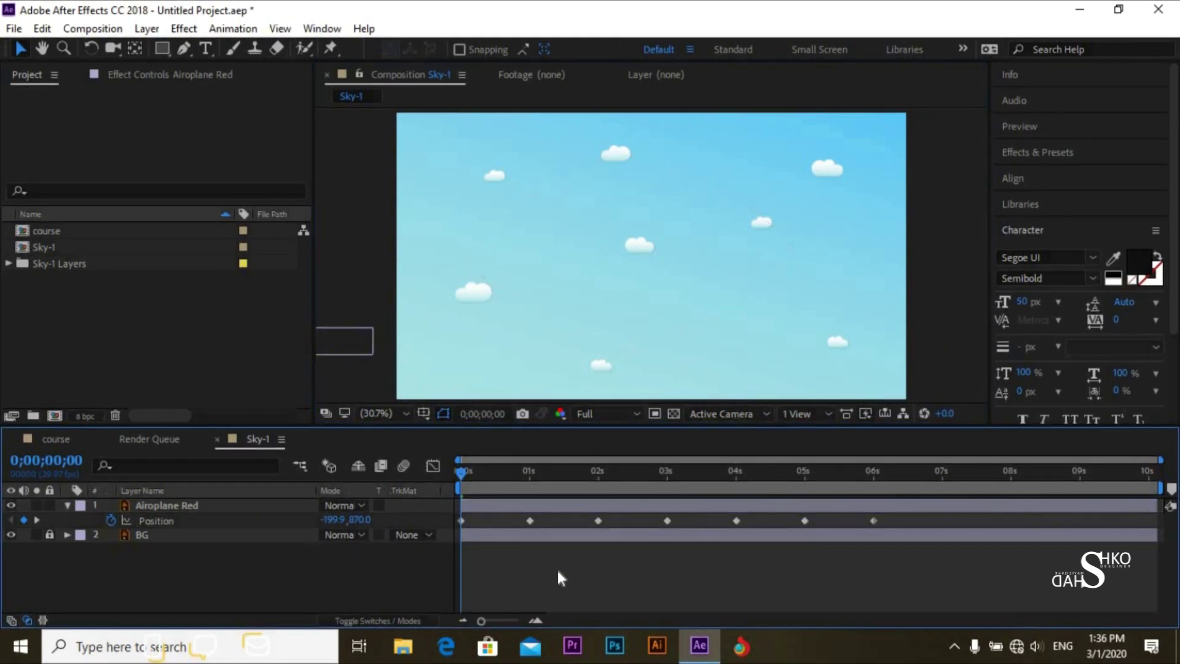
key("space")
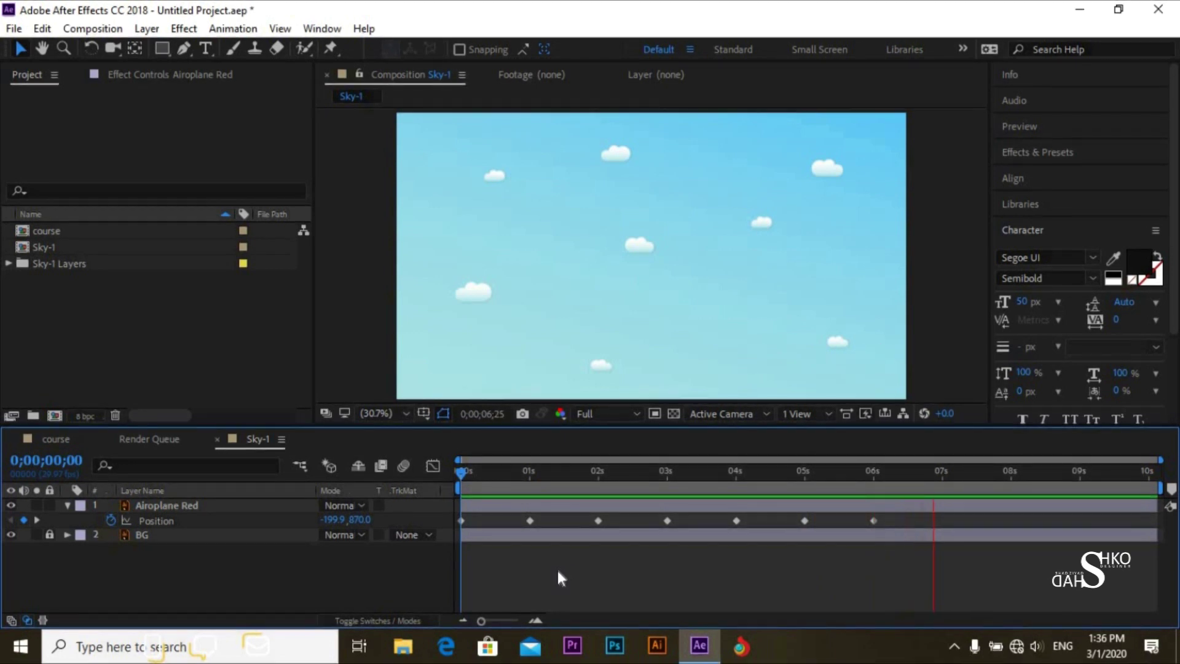
key("space")
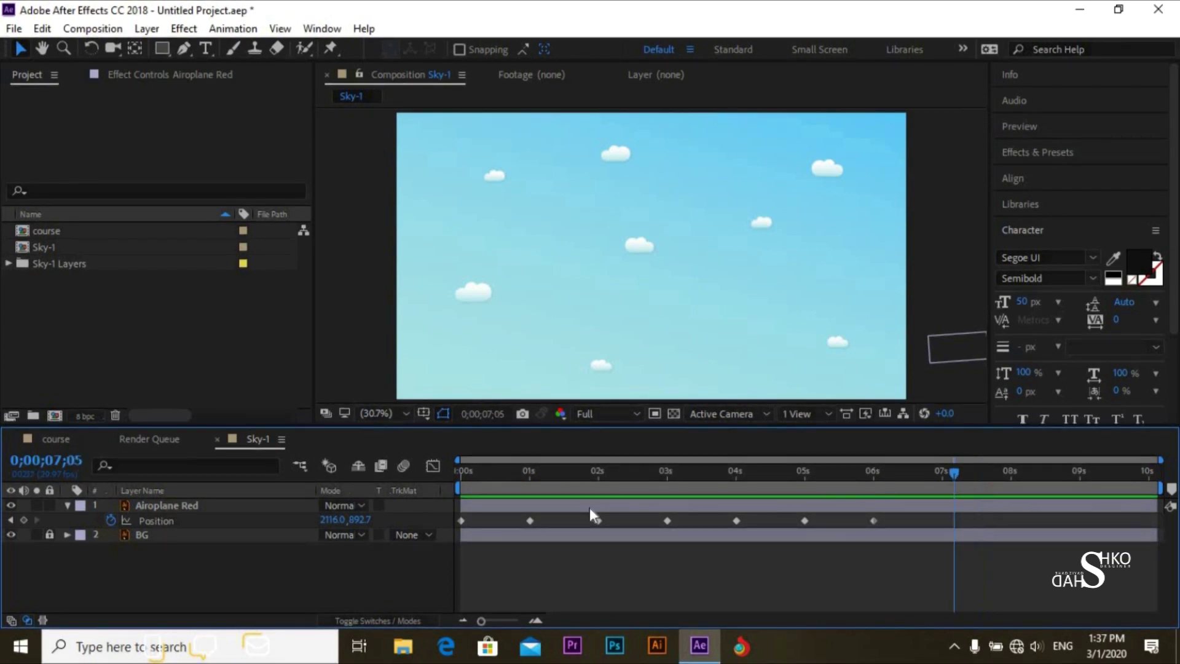
key("space")
key("space")
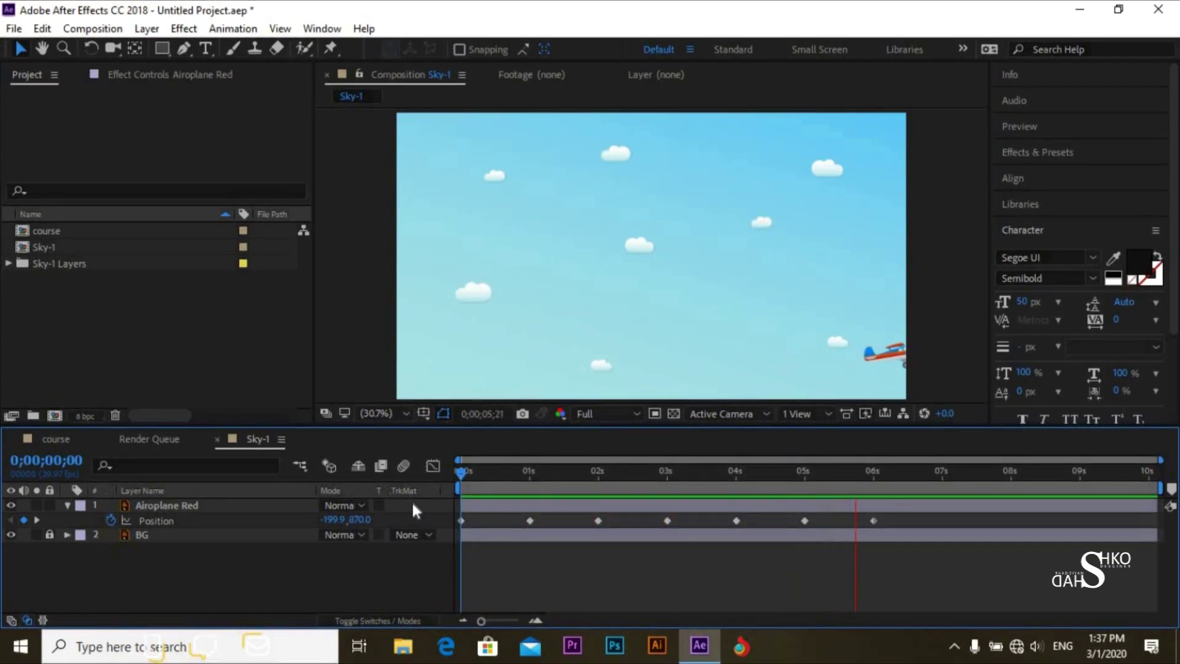
key("space")
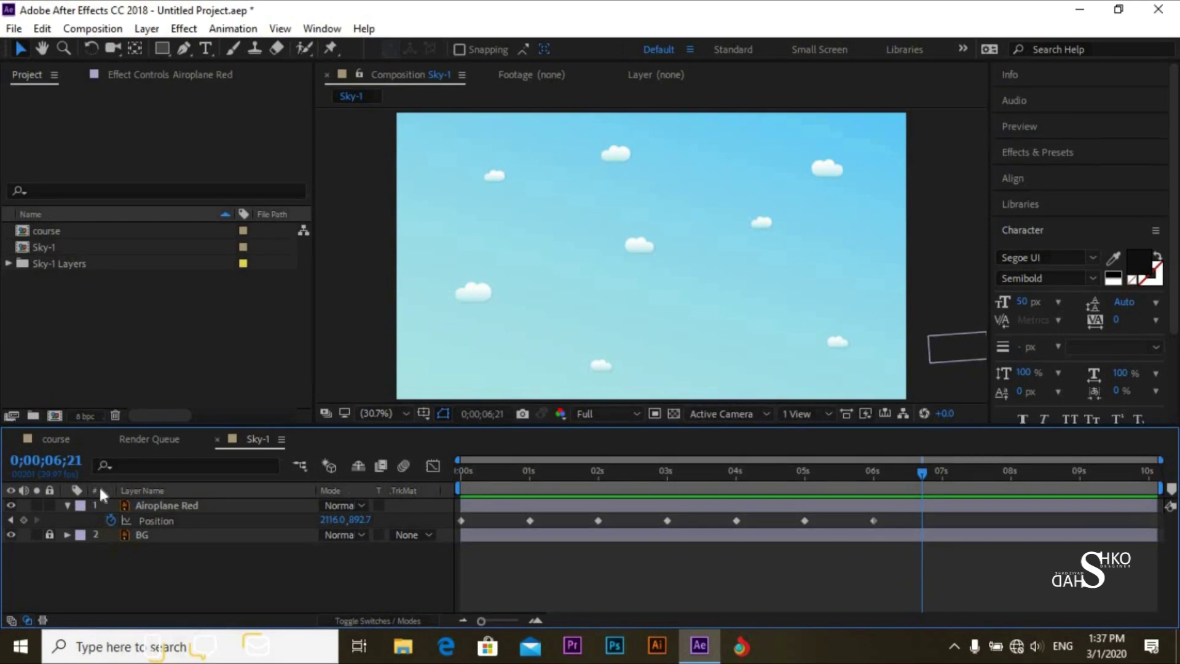
Return to the start of the Sky-1 timeline and show the airplane layer's Position keyframes and motion path.
left_click(67, 504)
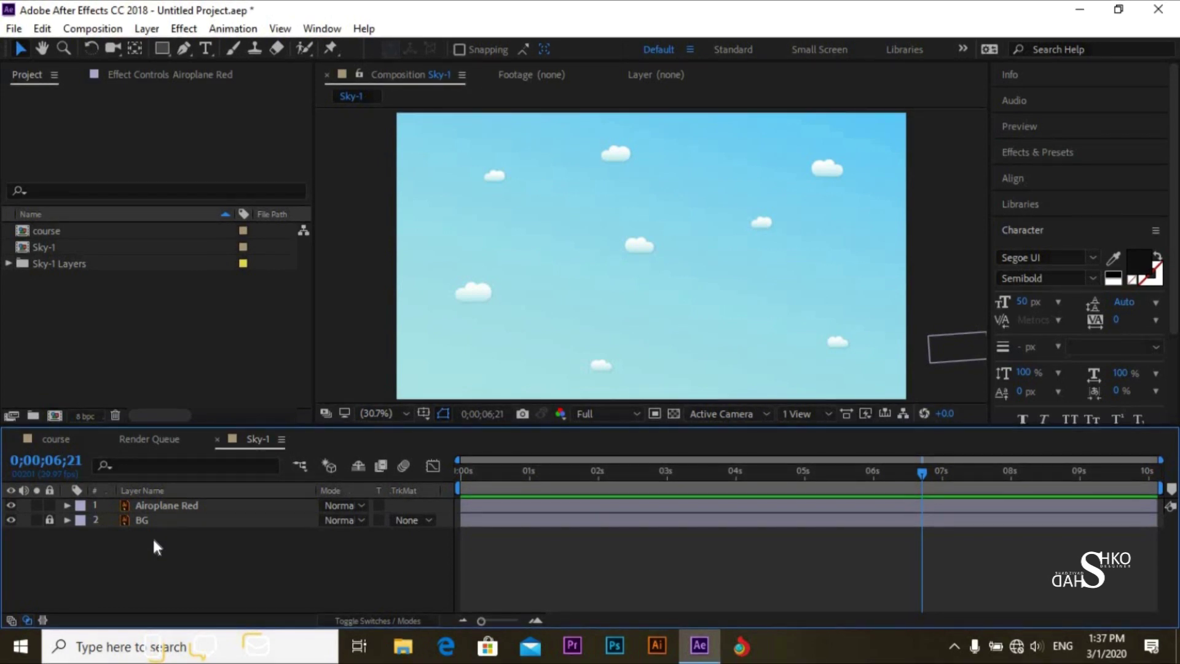
left_click_drag(921, 472, 411, 485)
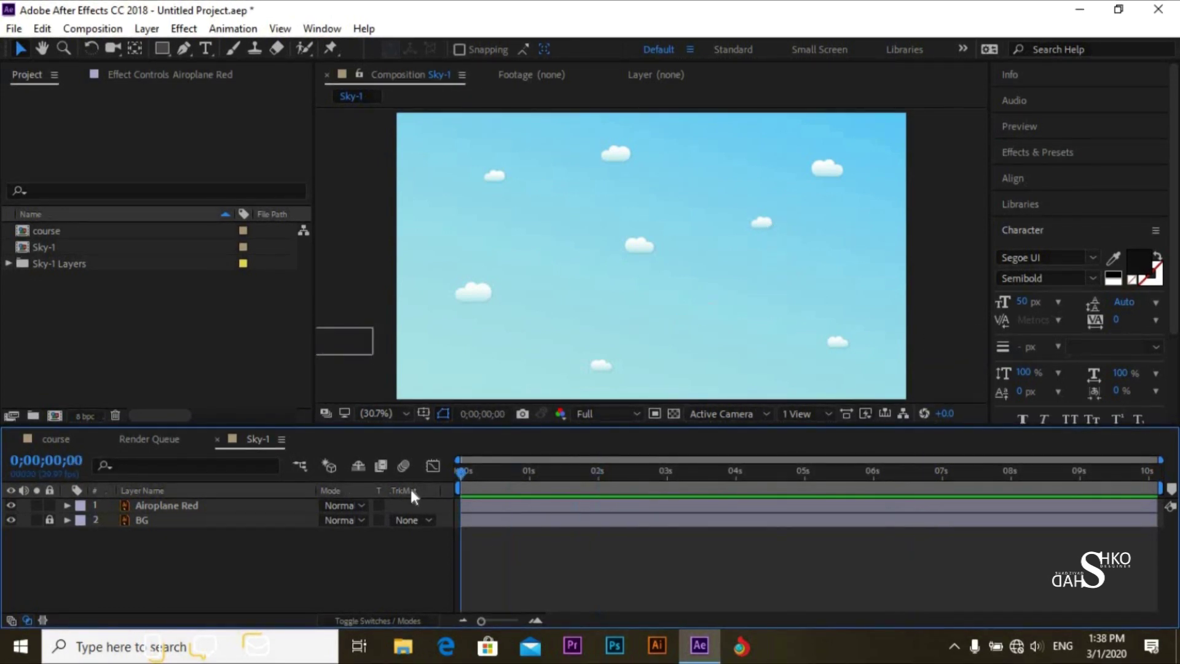
left_click(213, 507)
key("p")
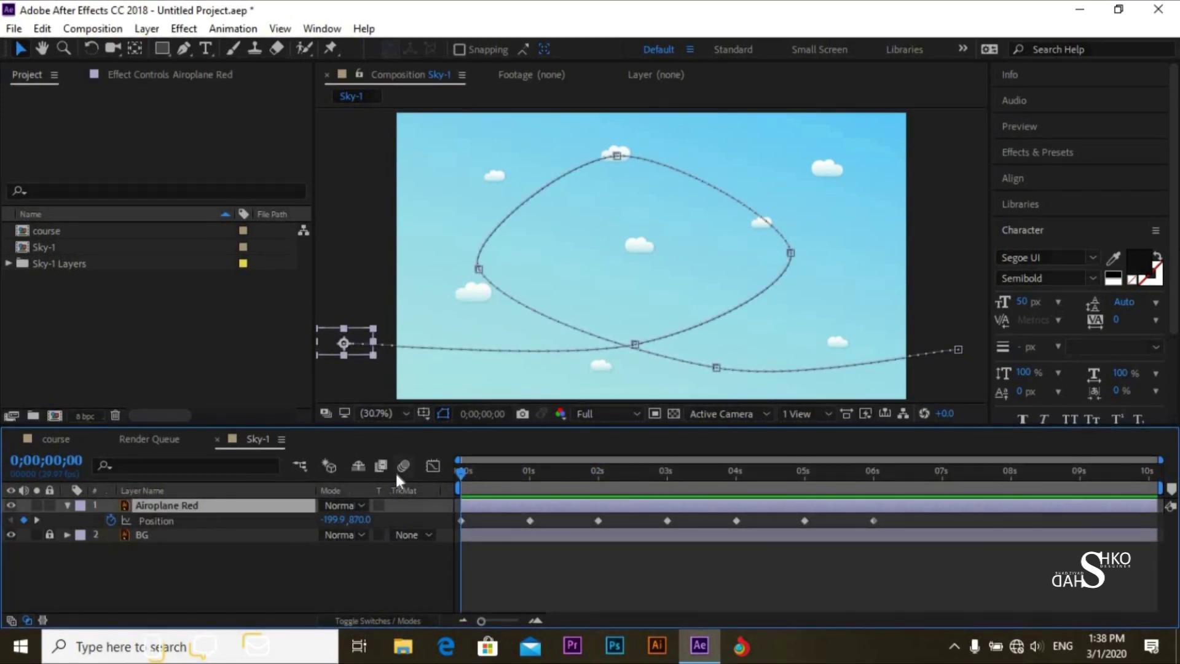
left_click_drag(466, 474, 473, 474)
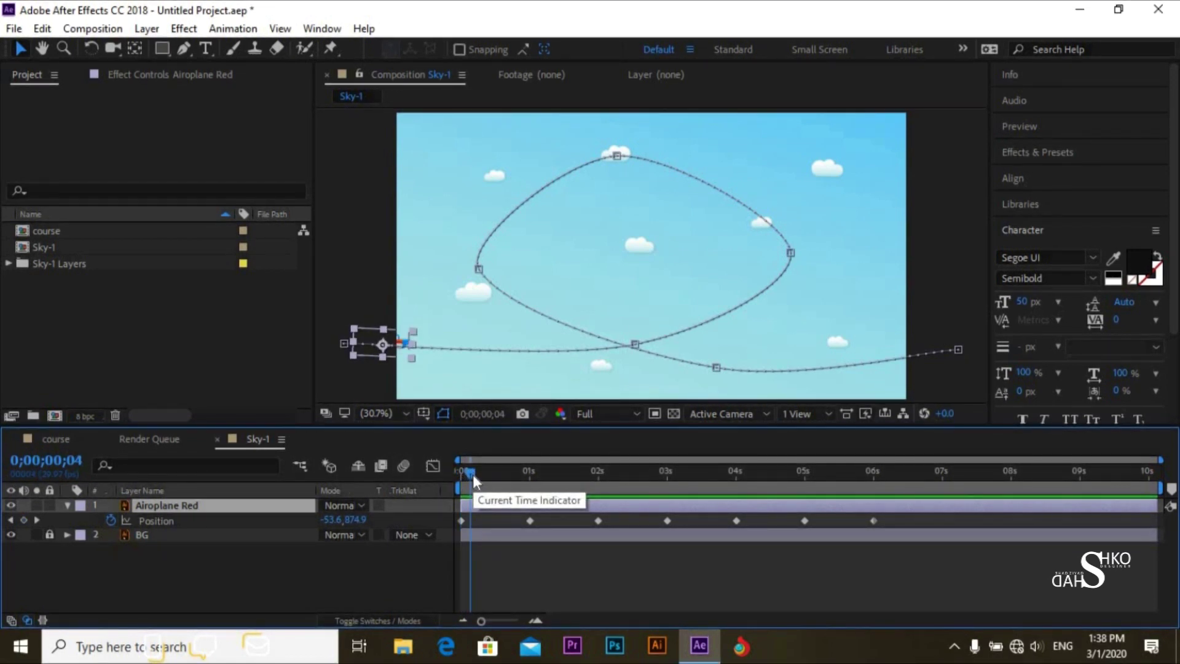
Speed up the airplane between the loop's top and left-hand points by moving the 4-second Position keyframe earlier to 0;00;03;17.
left_click(617, 155)
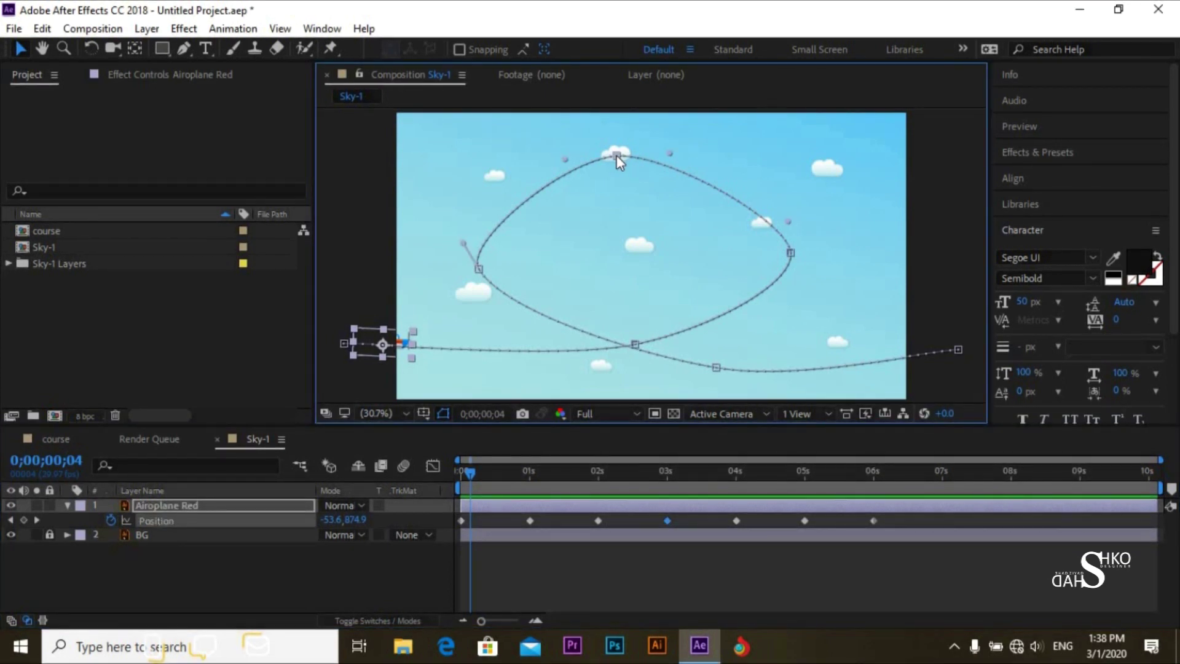
left_click(480, 268)
left_click(735, 520)
left_click(667, 521)
left_click(735, 520)
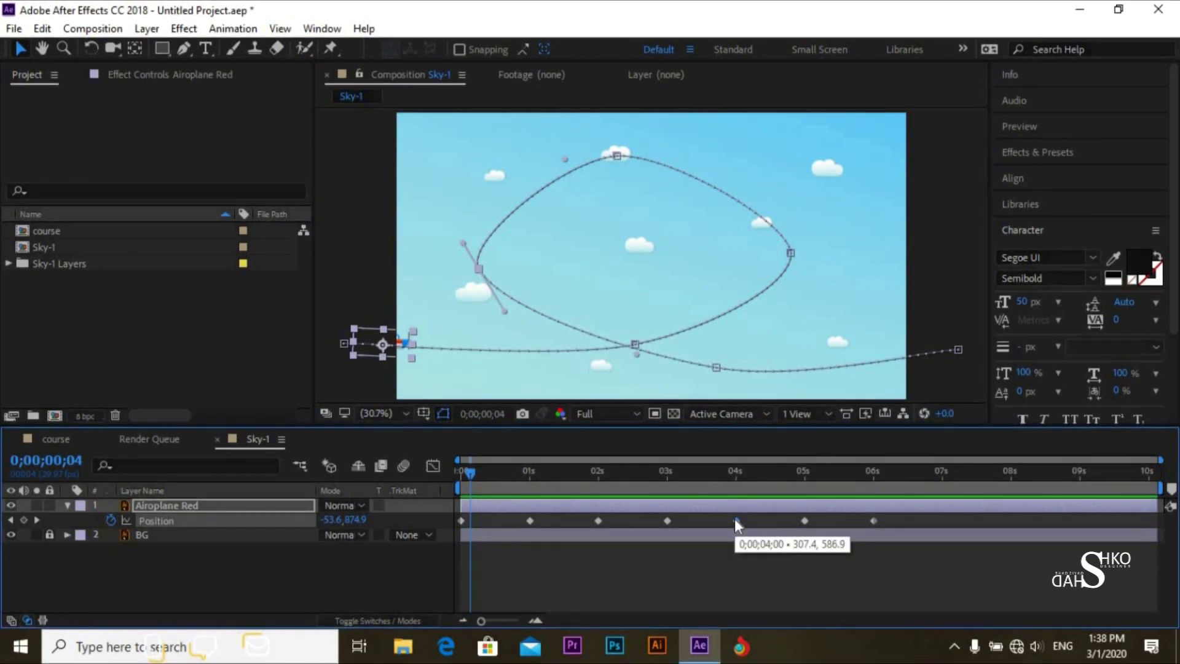
left_click_drag(735, 520, 706, 521)
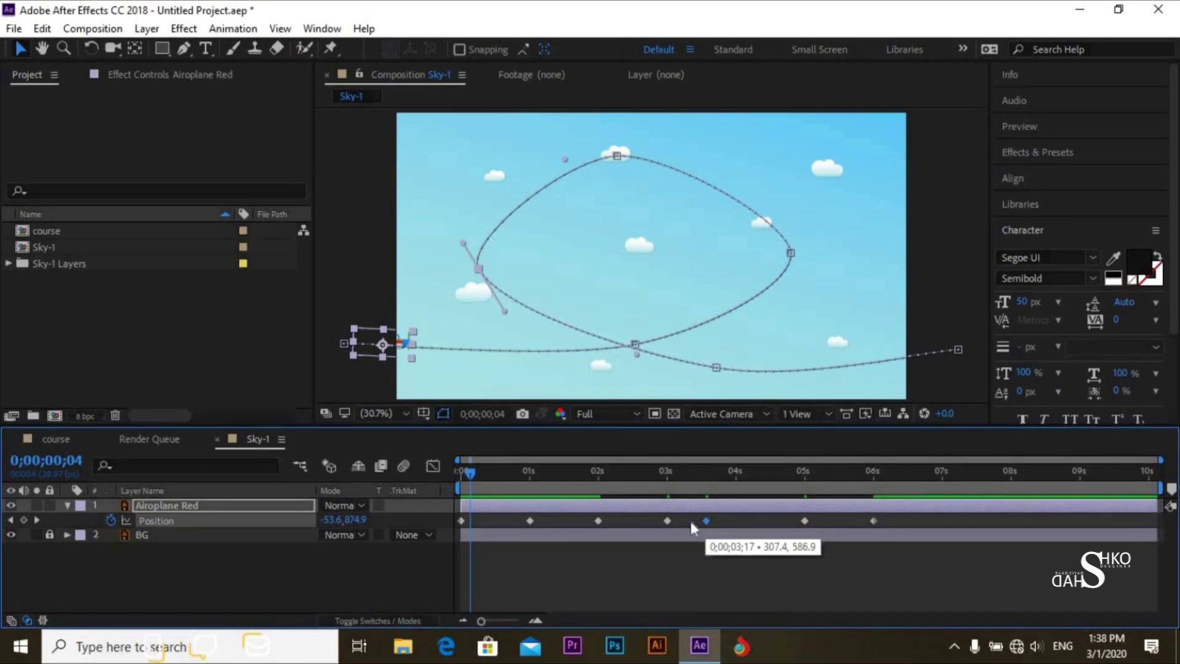
Scrub and play back the retimed flight from 0;00;01;19 and again from 0;00;02;17 to check the airplane's speed.
left_click_drag(468, 465, 573, 477)
left_click_drag(481, 621, 504, 619)
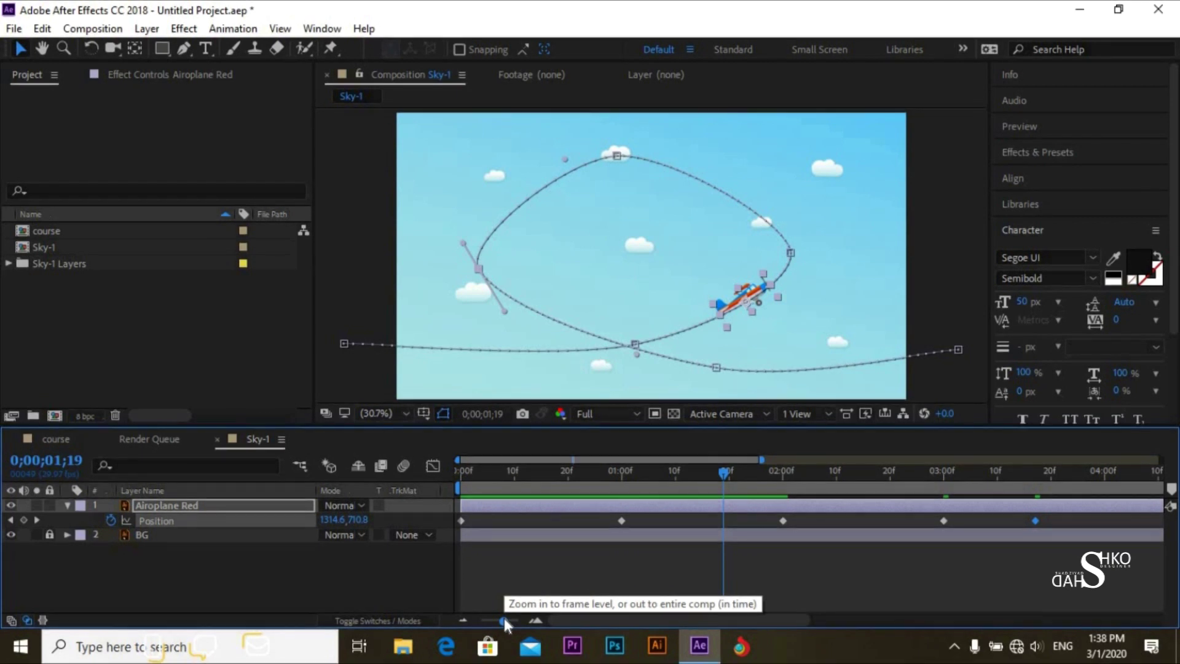
left_click(467, 619)
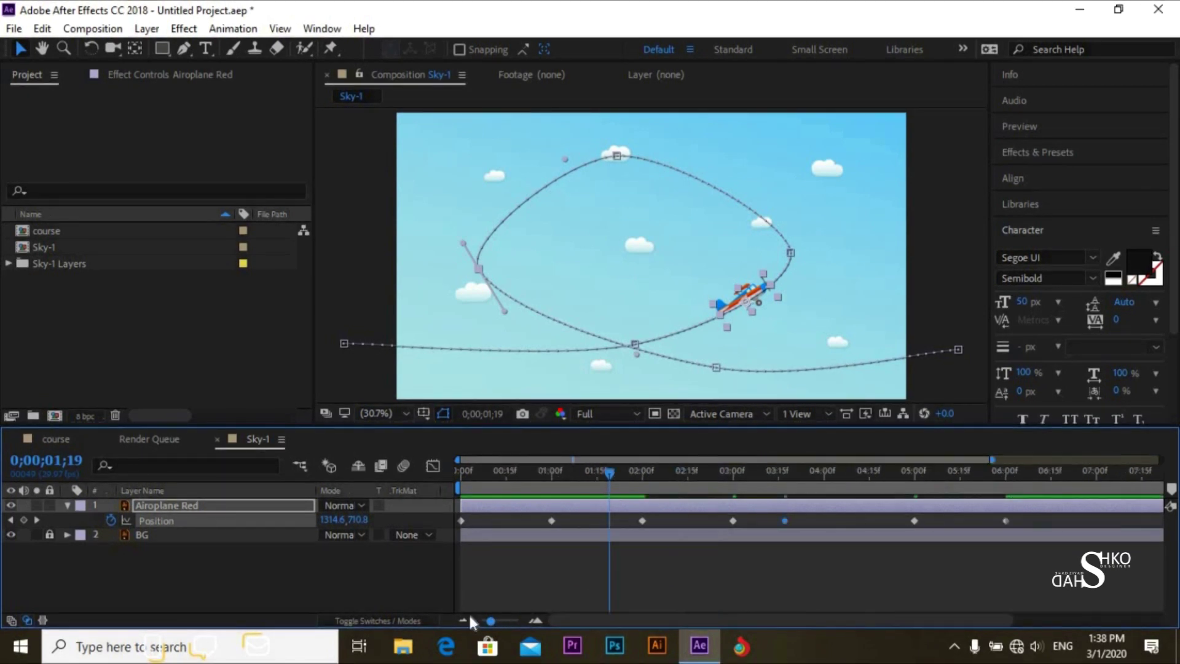
left_click(468, 620)
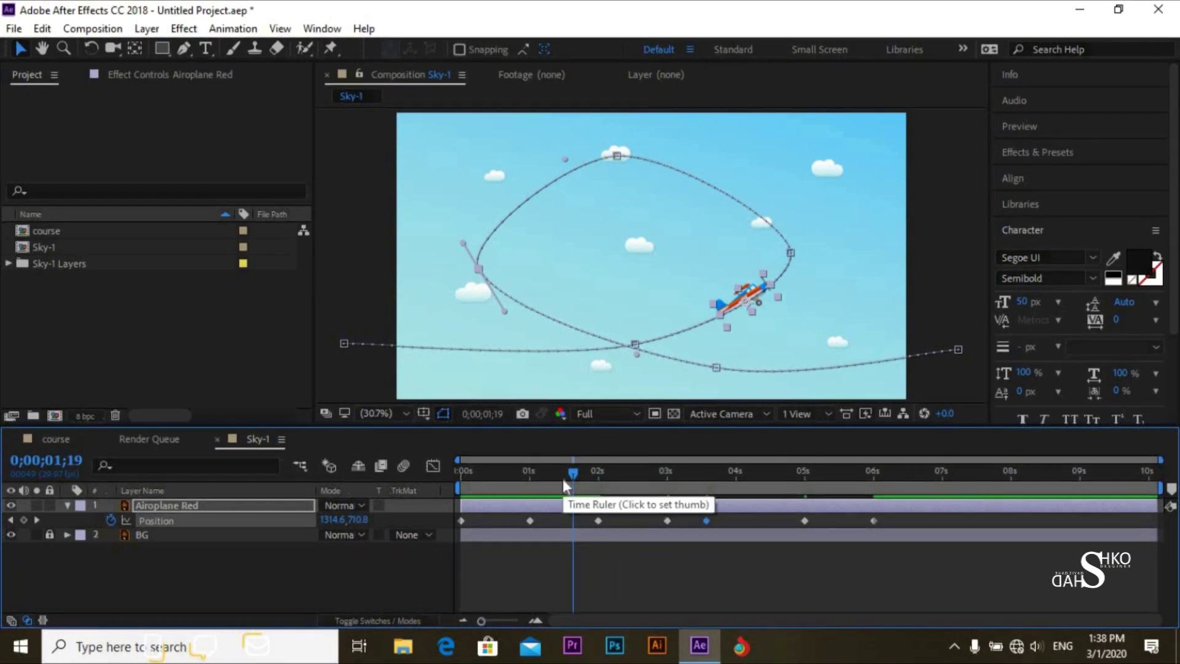
key("space")
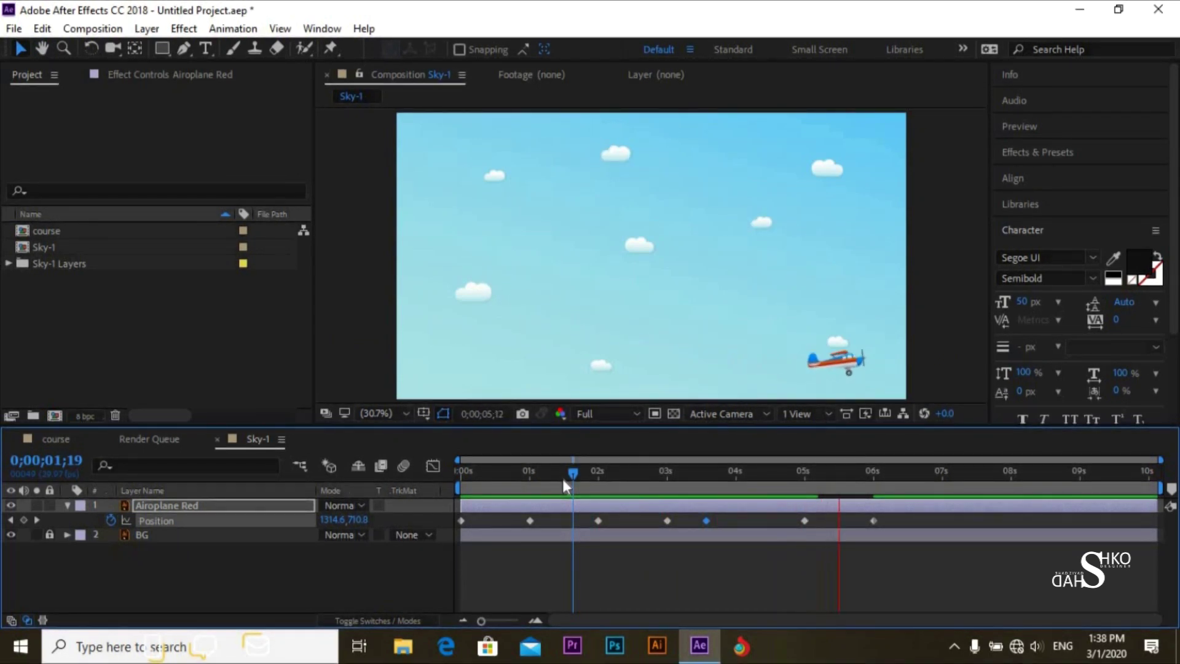
left_click(648, 471)
left_click_drag(692, 474, 637, 473)
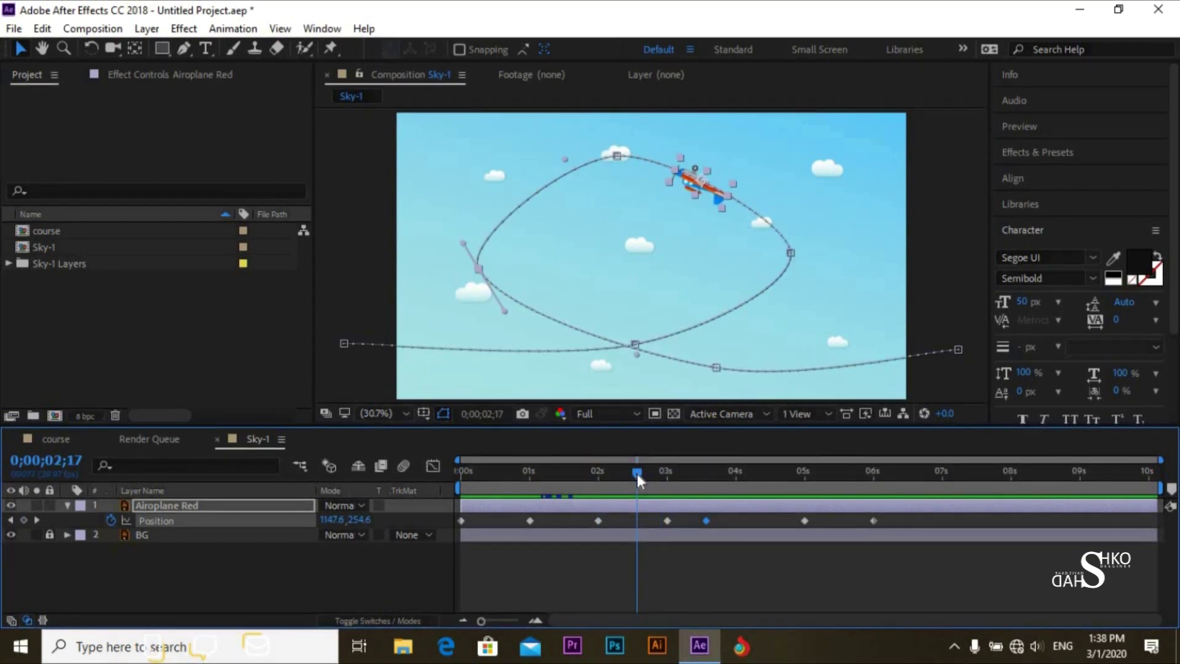
key("space")
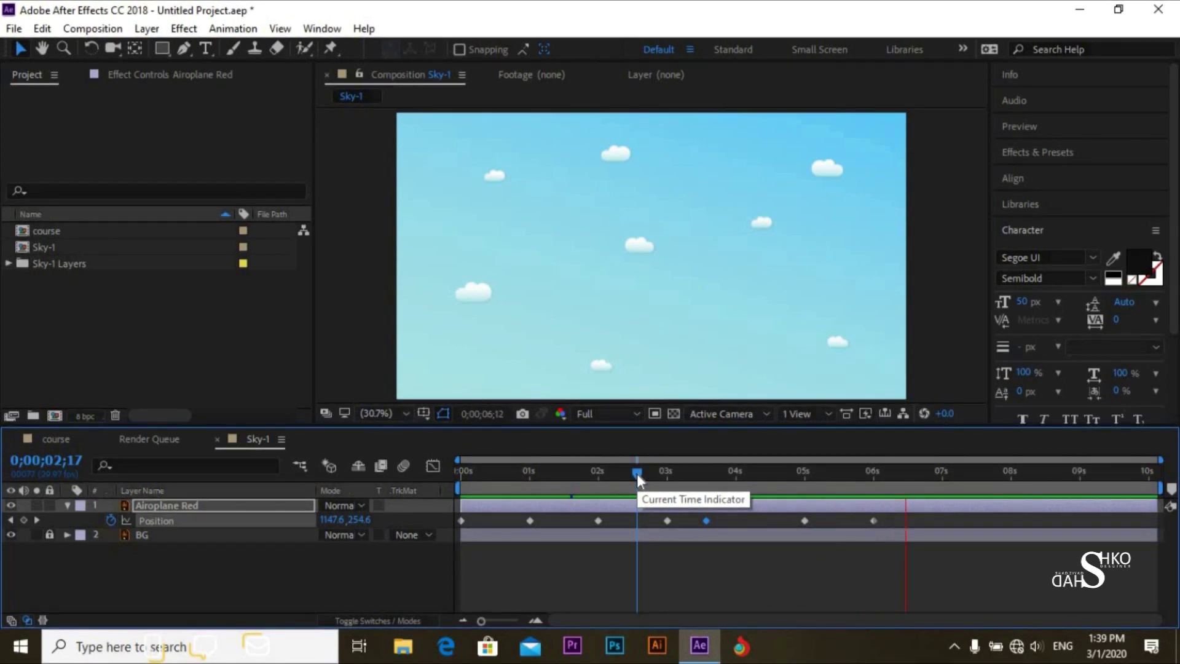
key("space")
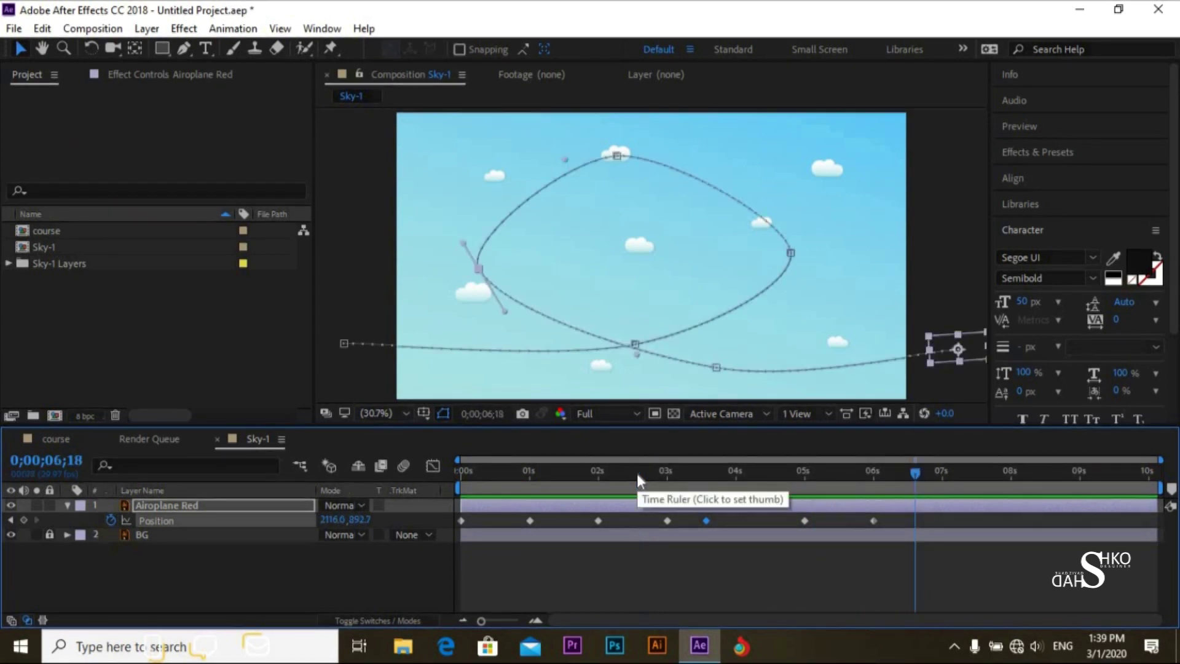
Deselect the airplane layer, review its full set of Transform properties, and collapse the layer again.
left_click(69, 505)
left_click(168, 566)
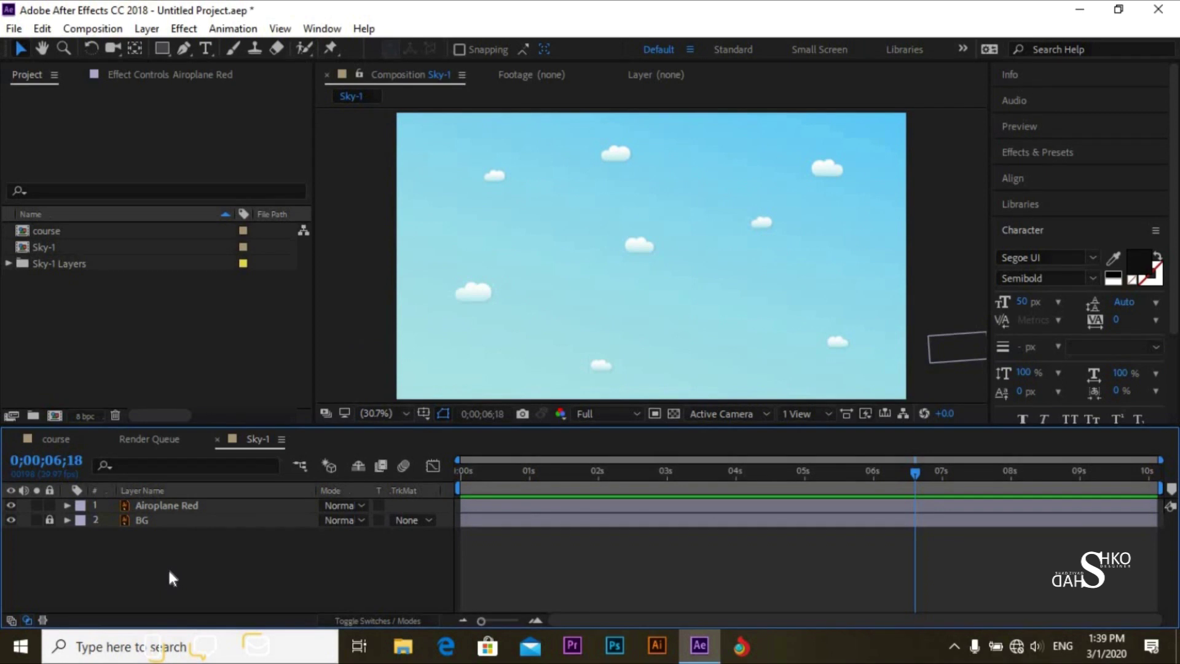
left_click(67, 504)
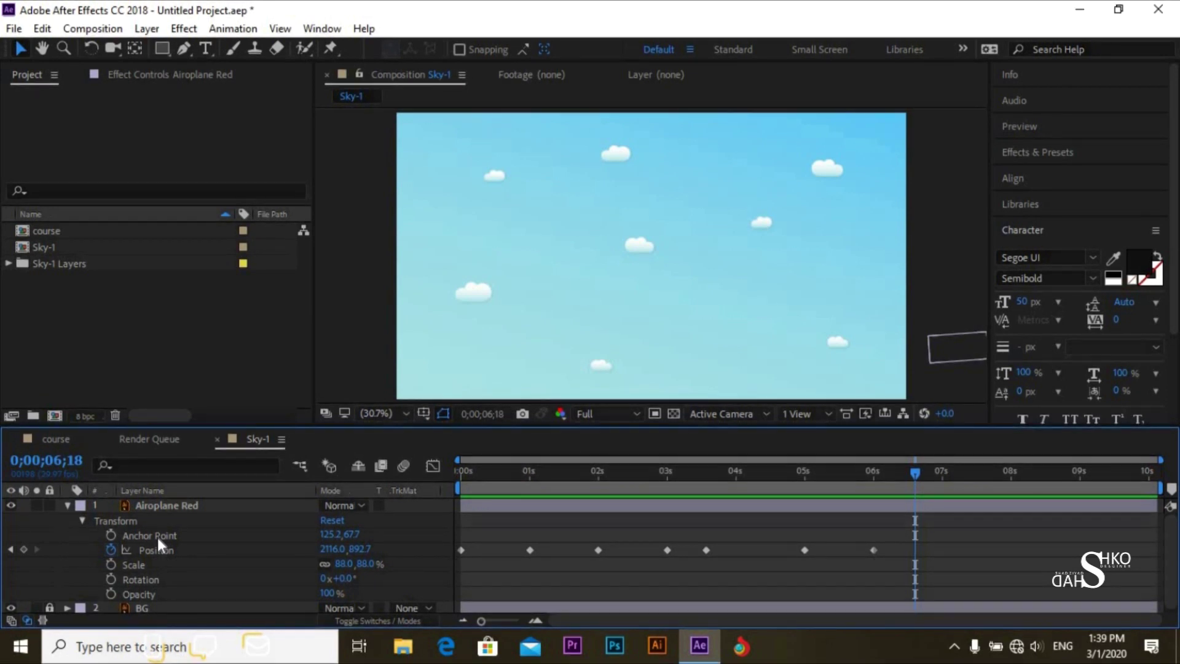
left_click(68, 504)
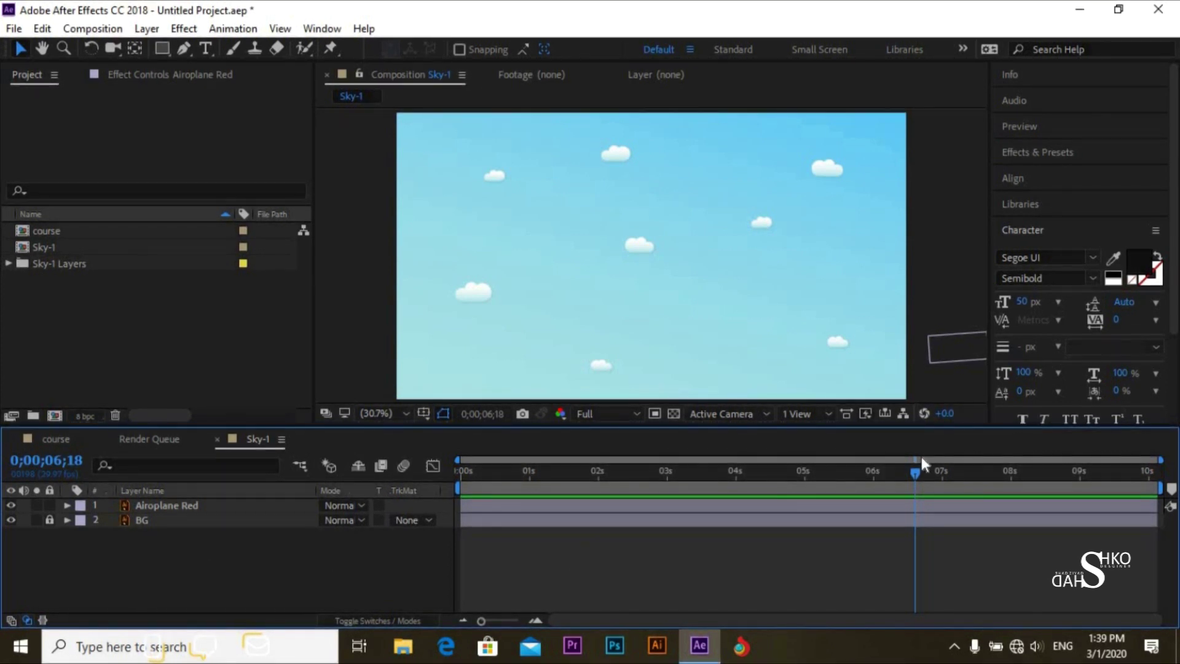
Go back to the beginning of the timeline and scrub through the airplane's flight to 0;00;02;09.
left_click_drag(914, 465, 465, 485)
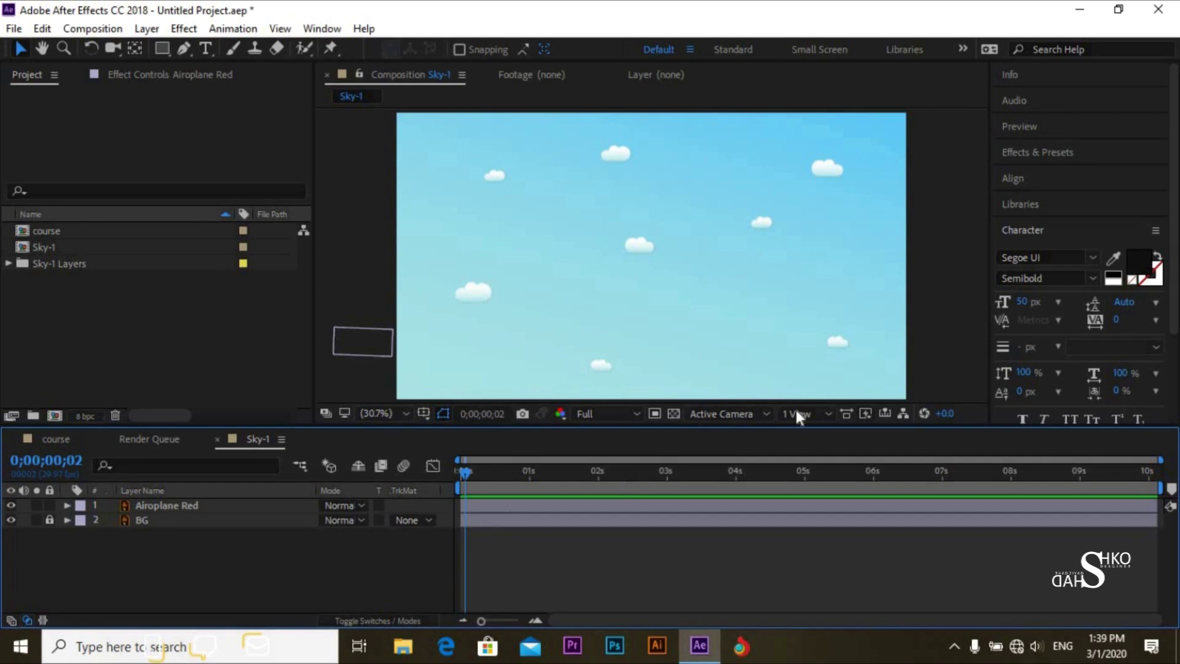
left_click(943, 342)
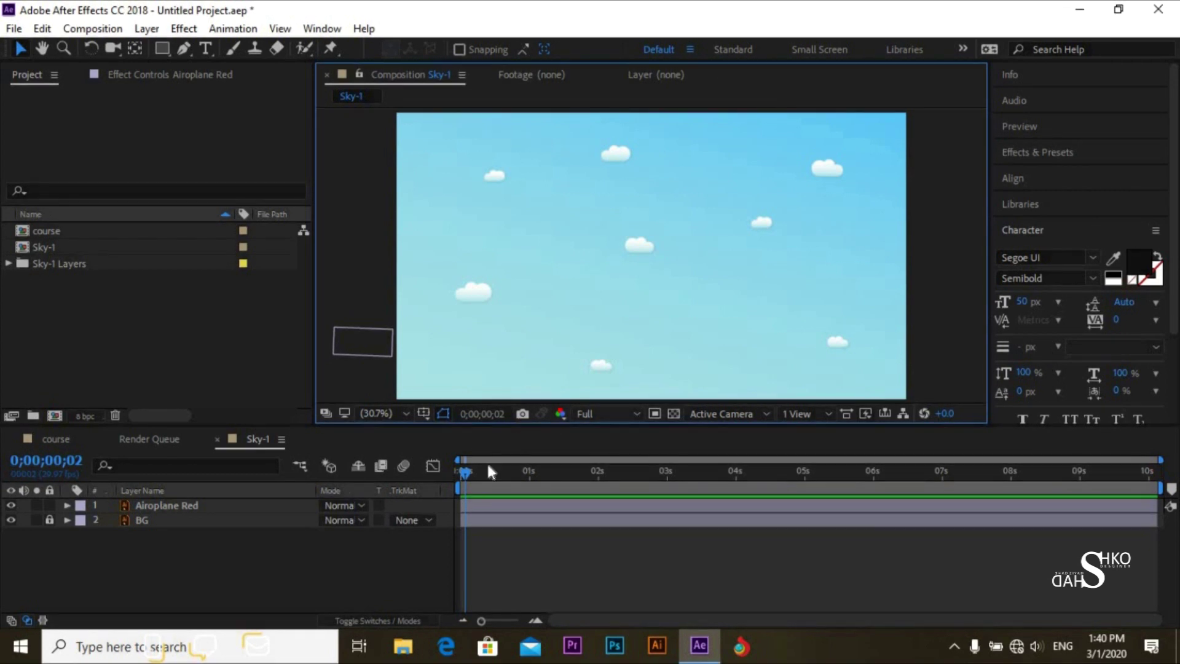
left_click_drag(471, 467, 617, 461)
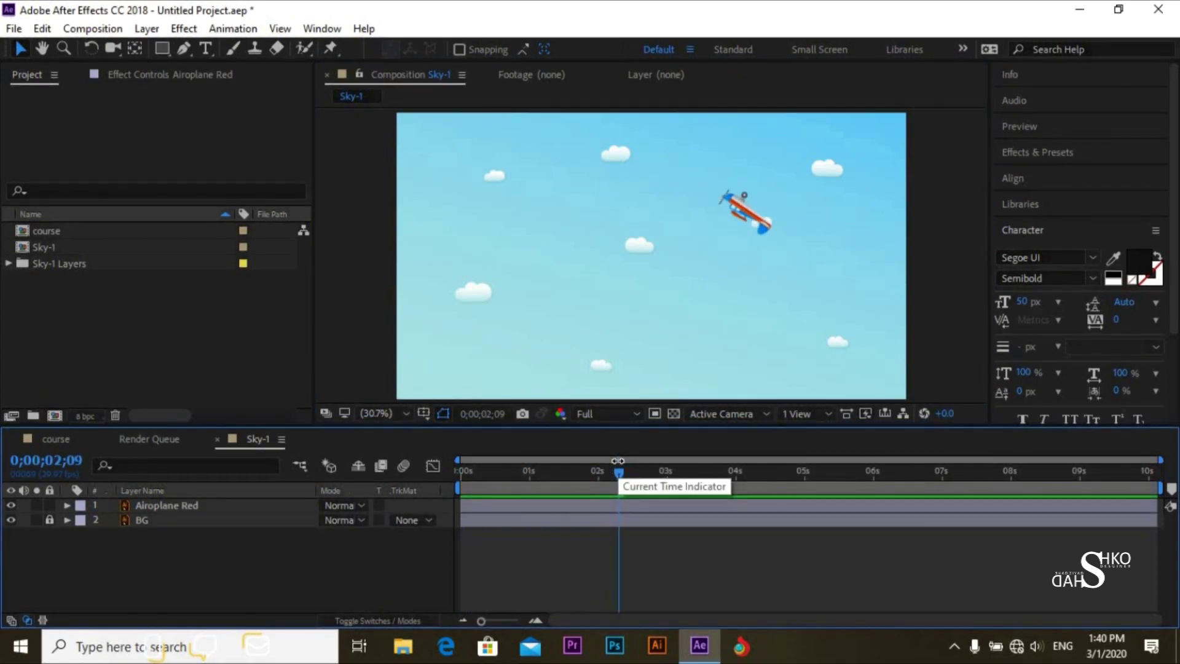